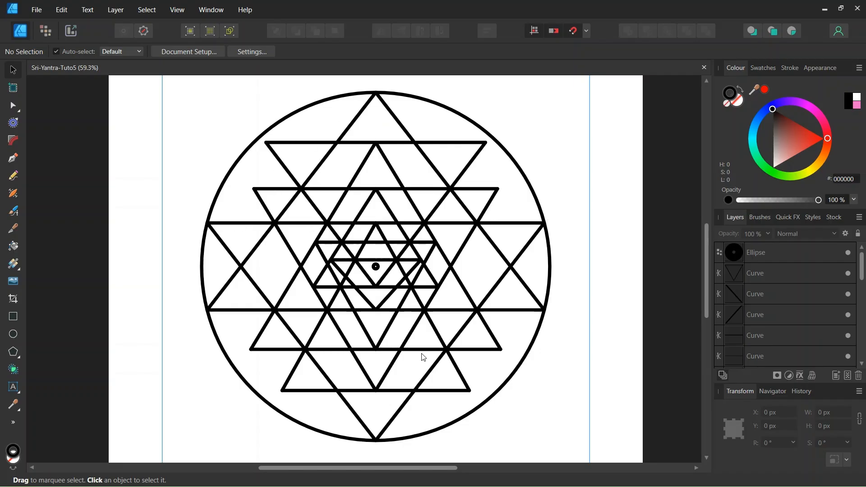
pyautogui.scroll(-2, 382, 361)
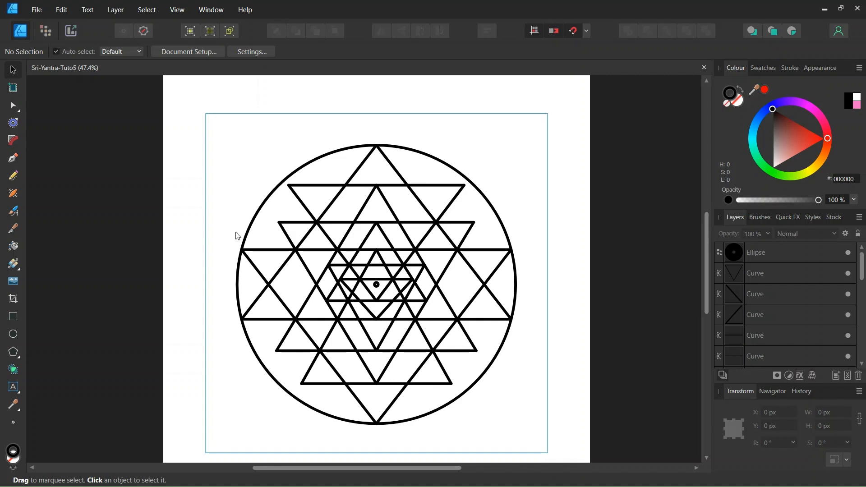
pyautogui.moveTo(351, 298); pyautogui.dragTo(363, 297)
pyautogui.scroll(1, 364, 301)
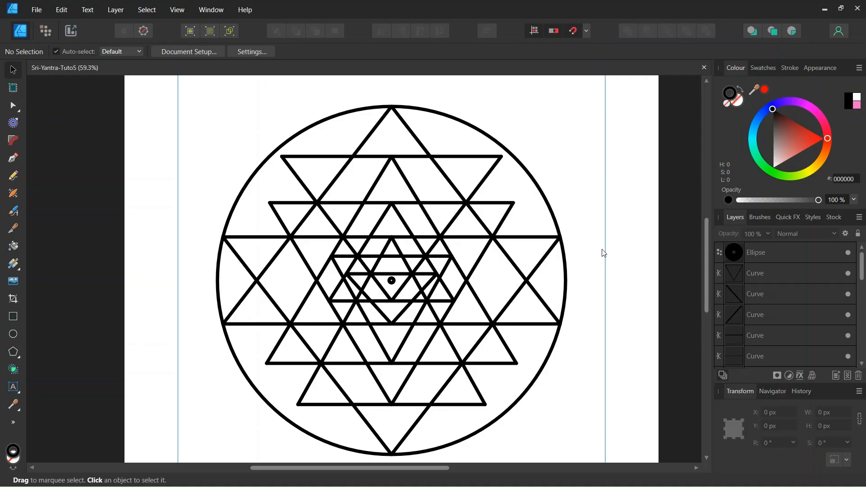
pyautogui.scroll(-2, 597, 272)
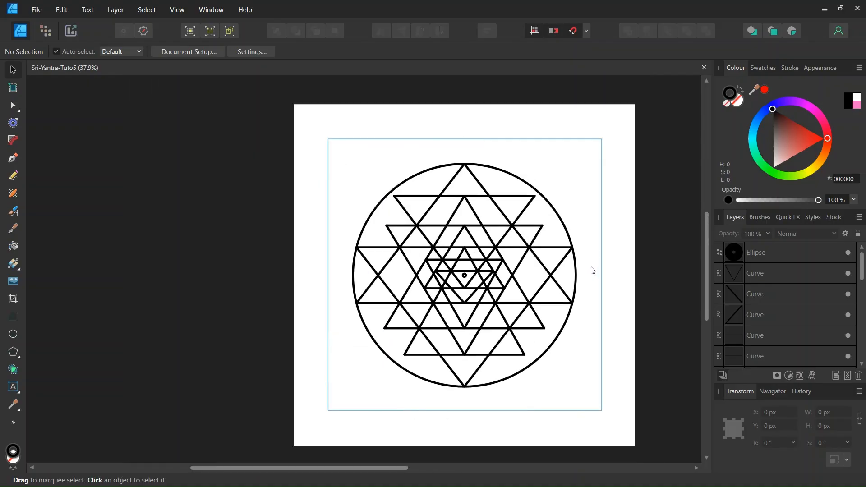
# Create a new document in pixels, 2000 px wide and 2000 px high.
pyautogui.click(35, 14)
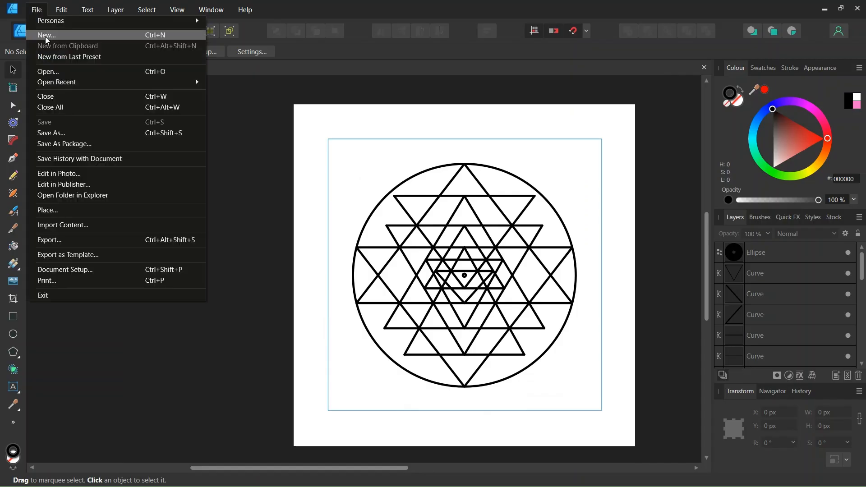
pyautogui.click(47, 36)
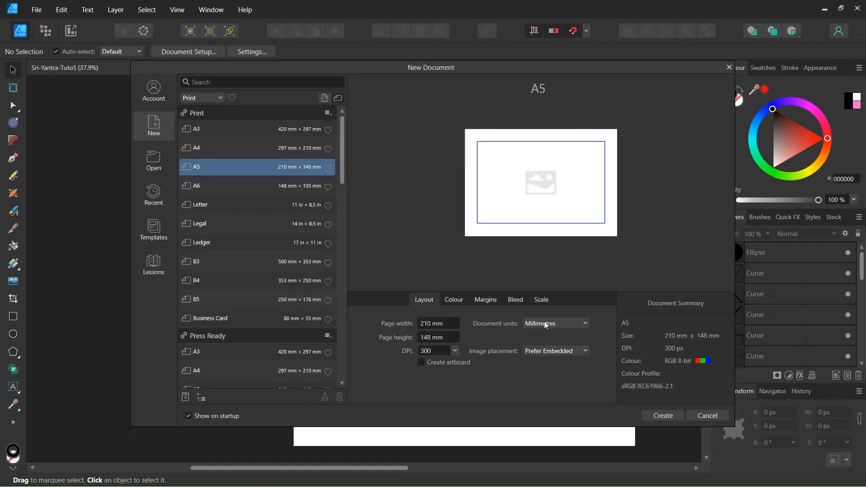
pyautogui.click(546, 324)
pyautogui.click(537, 333)
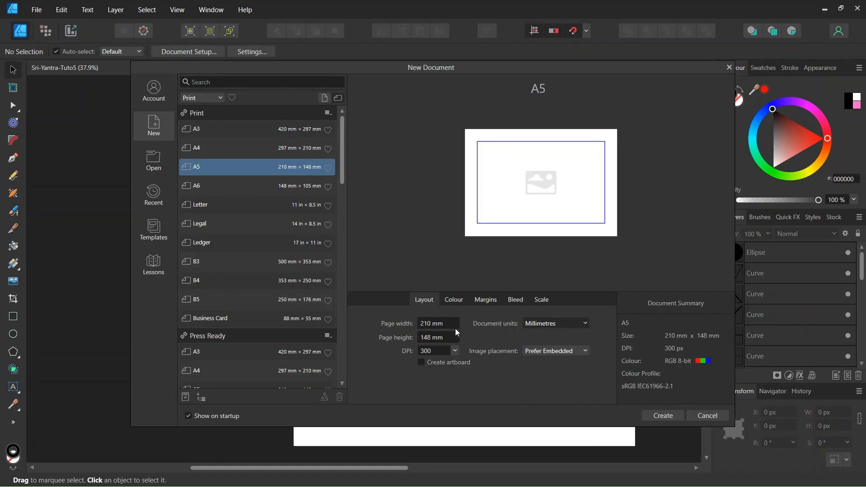
pyautogui.click(434, 324)
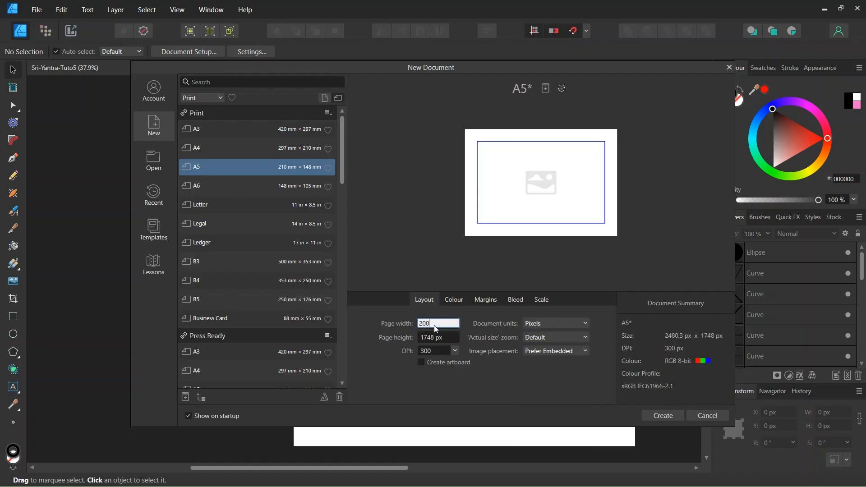
pyautogui.write('2000')
pyautogui.click(434, 339)
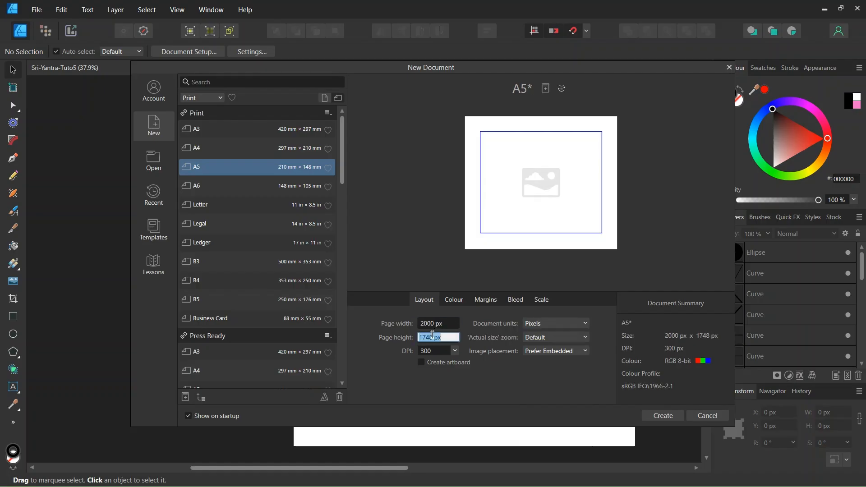
pyautogui.write('2000')
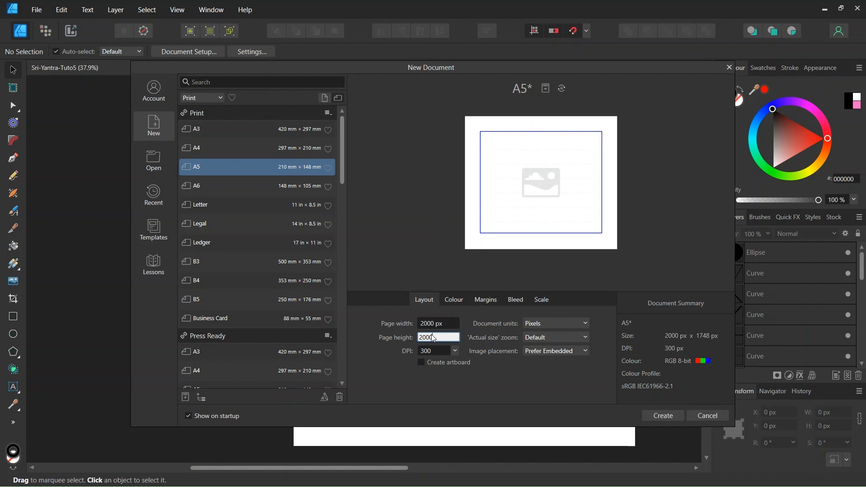
pyautogui.click(658, 416)
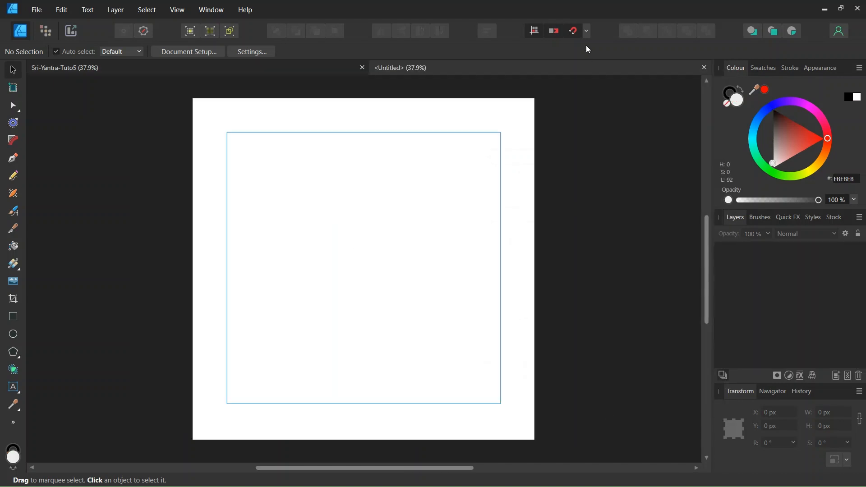
# Review which snapping options are enabled for the new document.
pyautogui.click(587, 32)
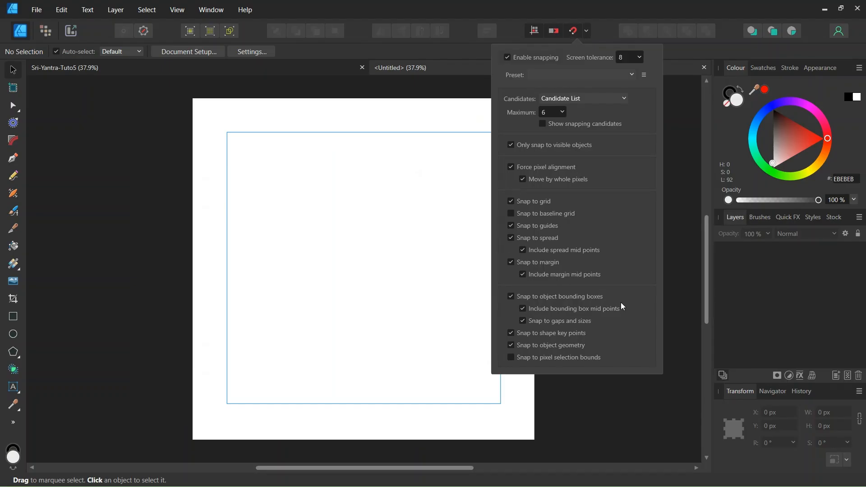
pyautogui.click(372, 294)
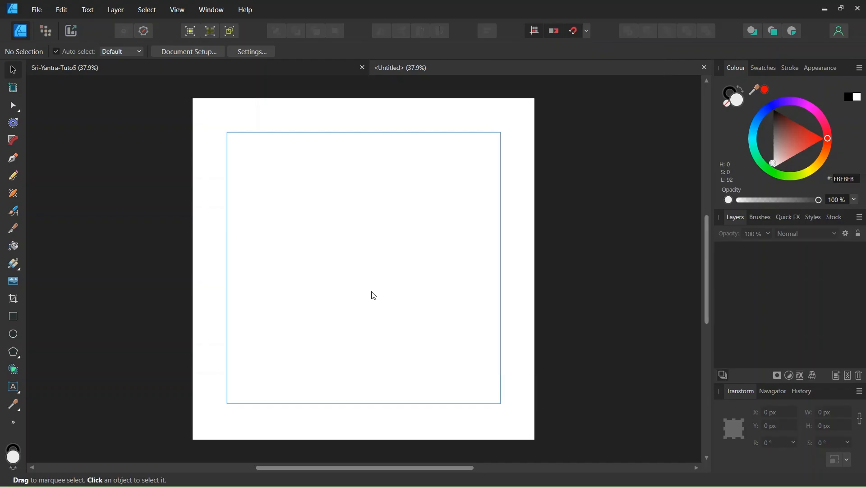
pyautogui.moveTo(314, 469); pyautogui.dragTo(298, 470)
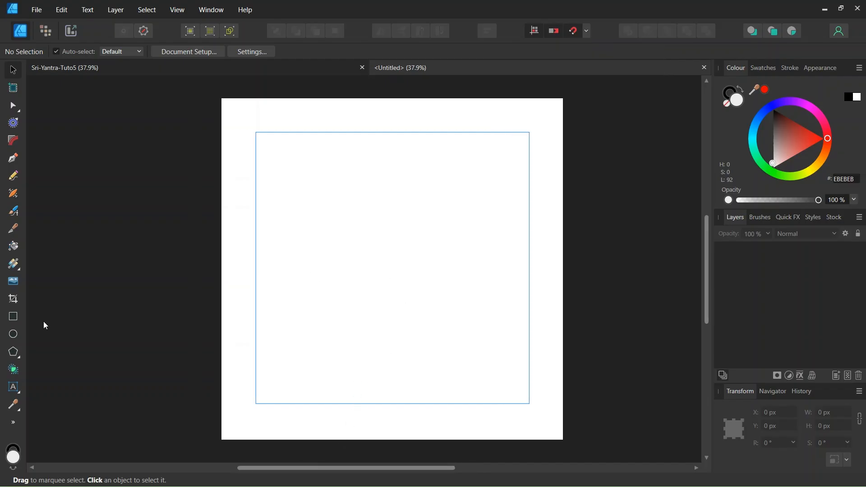
# Set the Ellipse tool to draw with no fill and a 3 pt stroke.
pyautogui.click(14, 334)
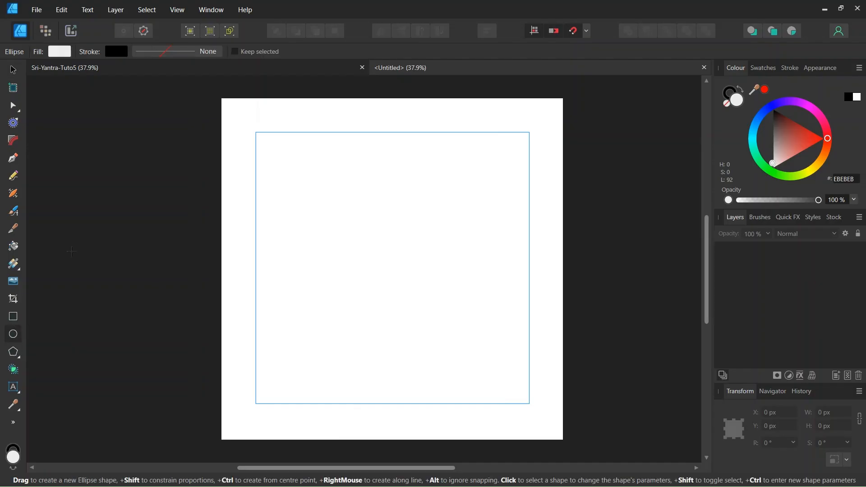
pyautogui.click(58, 51)
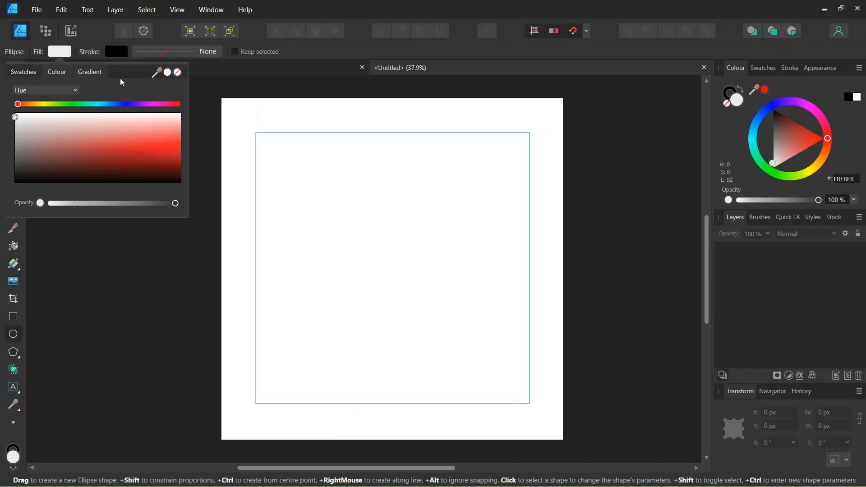
pyautogui.click(177, 73)
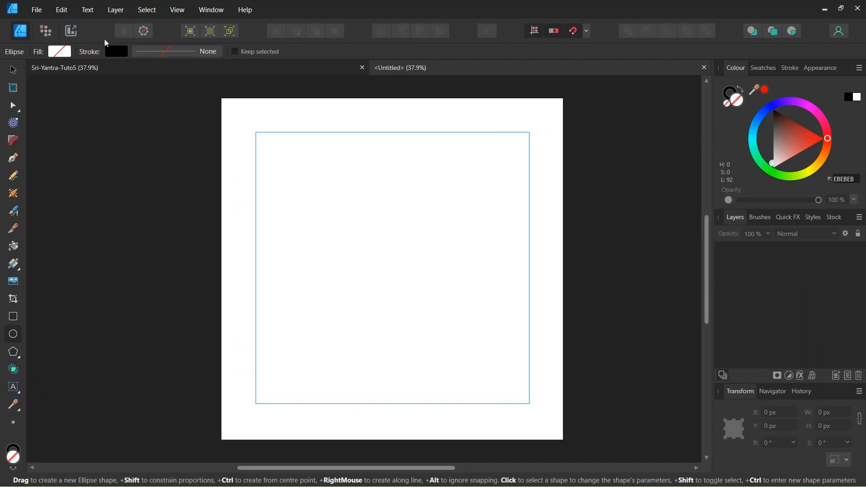
pyautogui.click(159, 52)
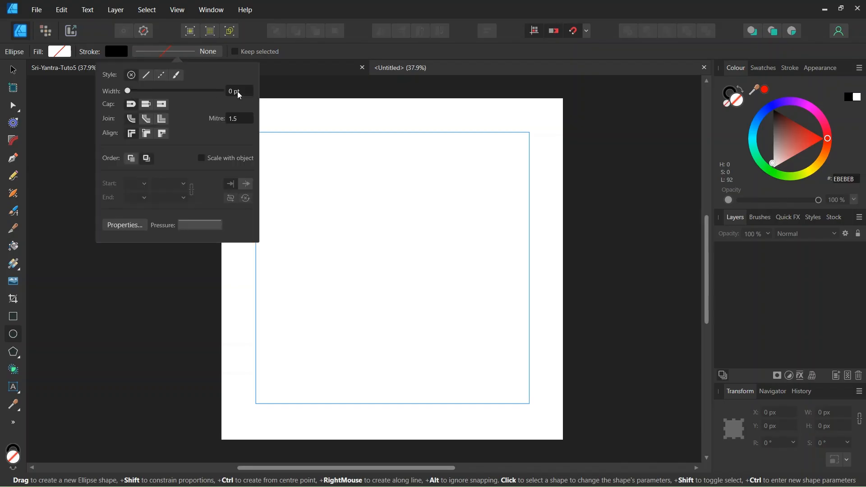
pyautogui.write('3')
pyautogui.press('Return')
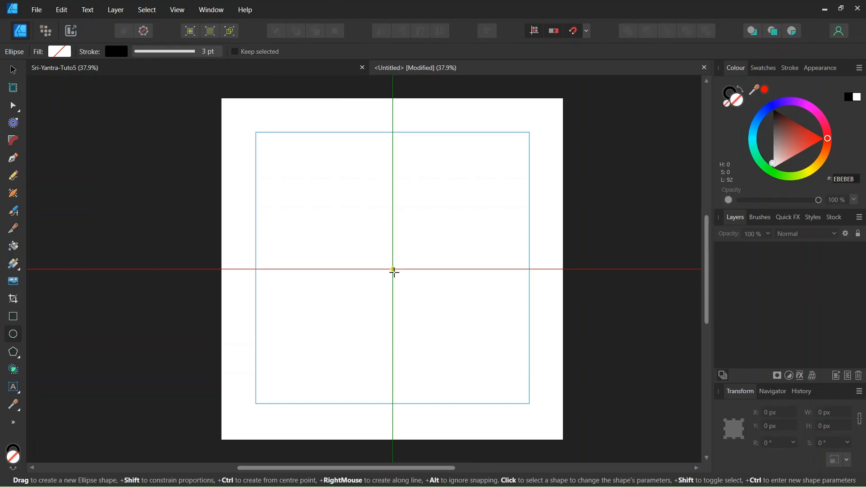
# Draw a circle about 1308 px in diameter outward from the centre of the page.
pyautogui.moveTo(394, 271); pyautogui.dragTo(515, 367)
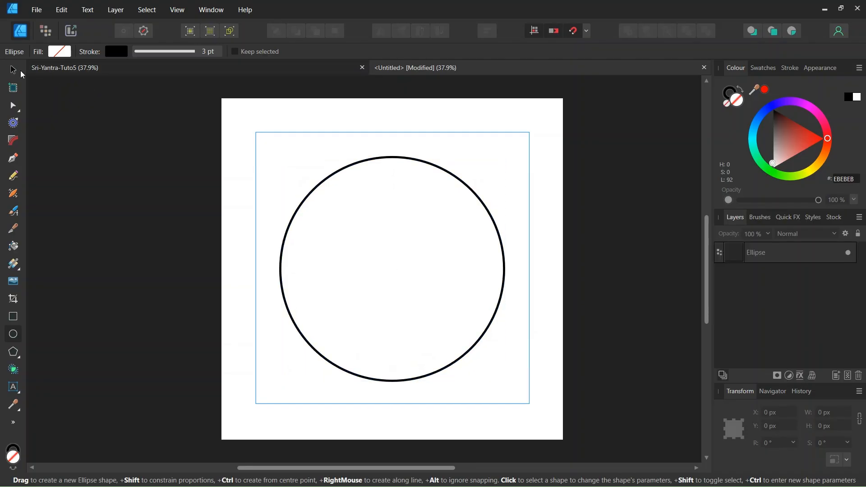
pyautogui.press('v')
pyautogui.click(334, 177)
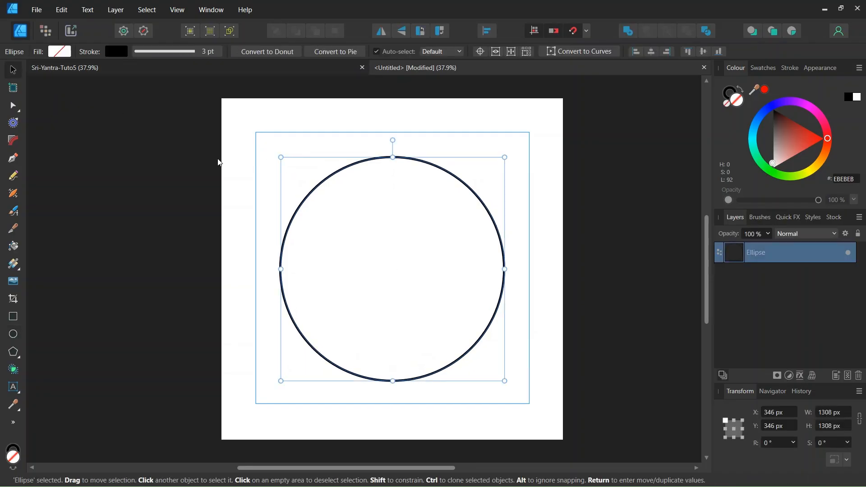
pyautogui.click(197, 159)
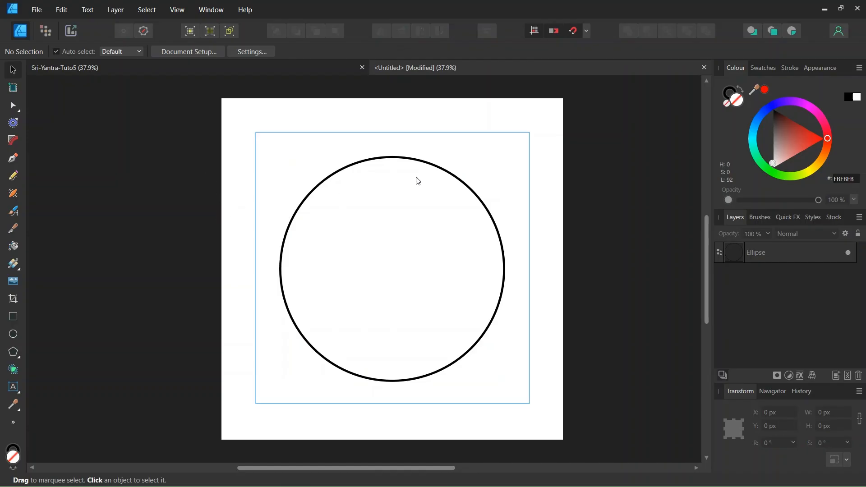
# Set the stroke colour for new shapes to pink FF67D6.
pyautogui.scroll(1, 388, 212)
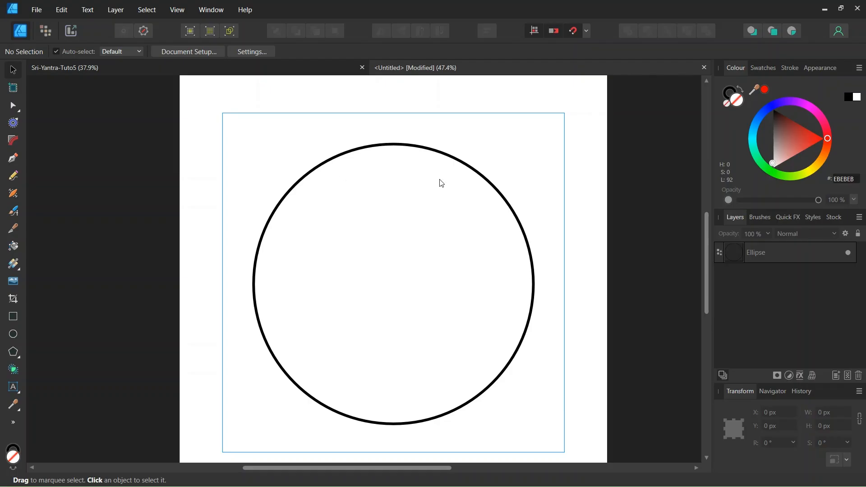
pyautogui.scroll(-1, 444, 165)
pyautogui.scroll(1, 444, 166)
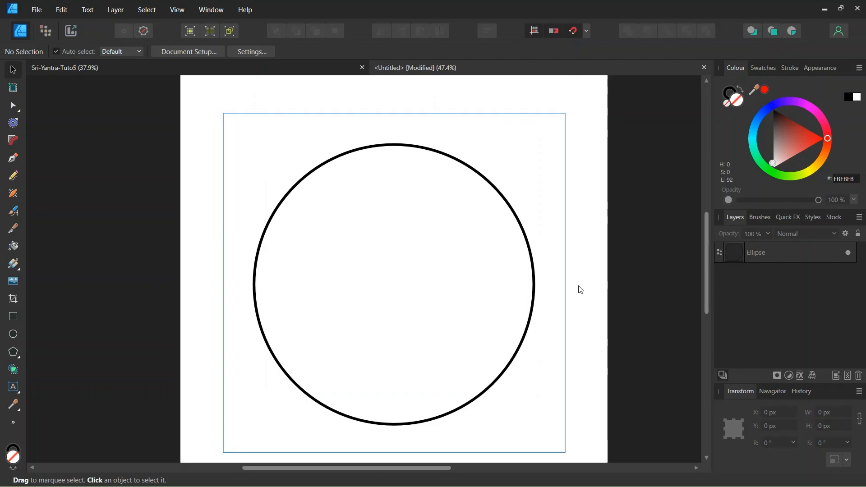
pyautogui.click(731, 88)
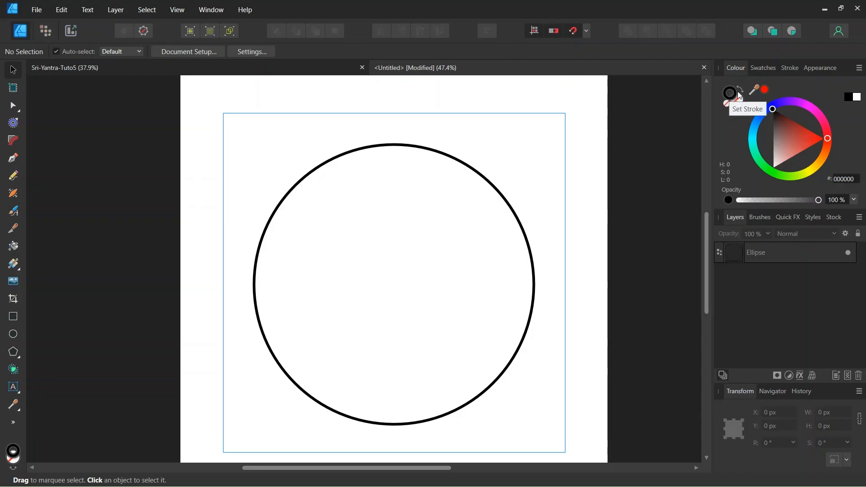
pyautogui.click(817, 113)
pyautogui.click(809, 141)
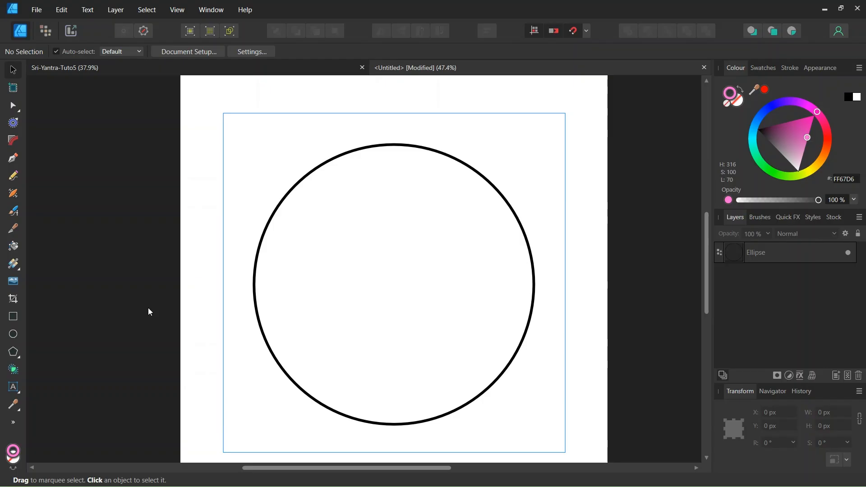
# Draw a 6-sided polygon from the circle's centre, upright with its vertices on the circle.
pyautogui.click(23, 350)
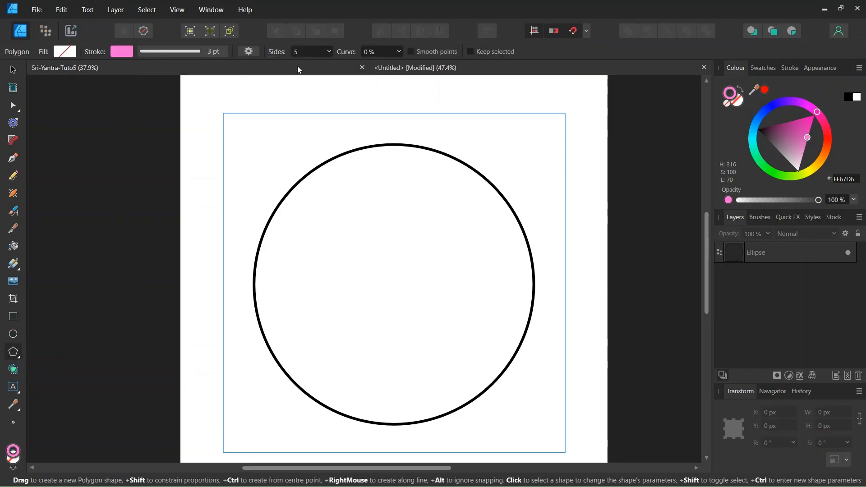
pyautogui.click(312, 48)
pyautogui.write('6')
pyautogui.press('Return')
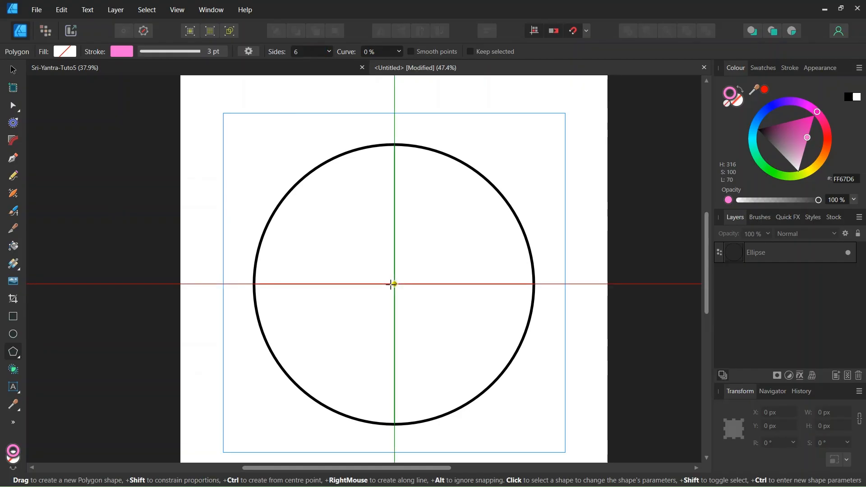
pyautogui.moveTo(392, 284); pyautogui.dragTo(276, 441)
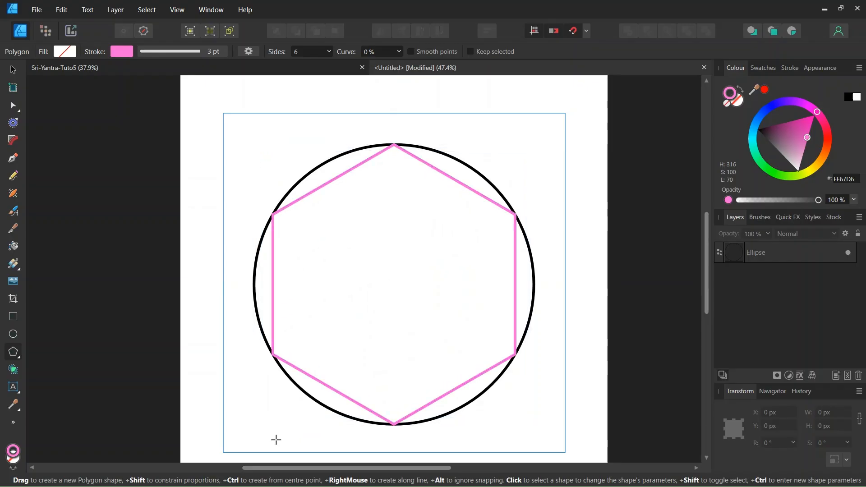
pyautogui.click(13, 70)
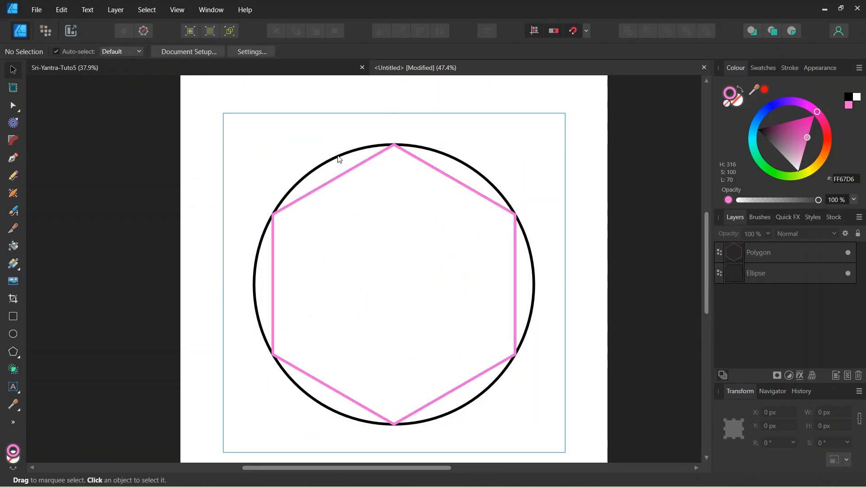
pyautogui.hotkey('ctrl', 'a')
pyautogui.scroll(4, 398, 147)
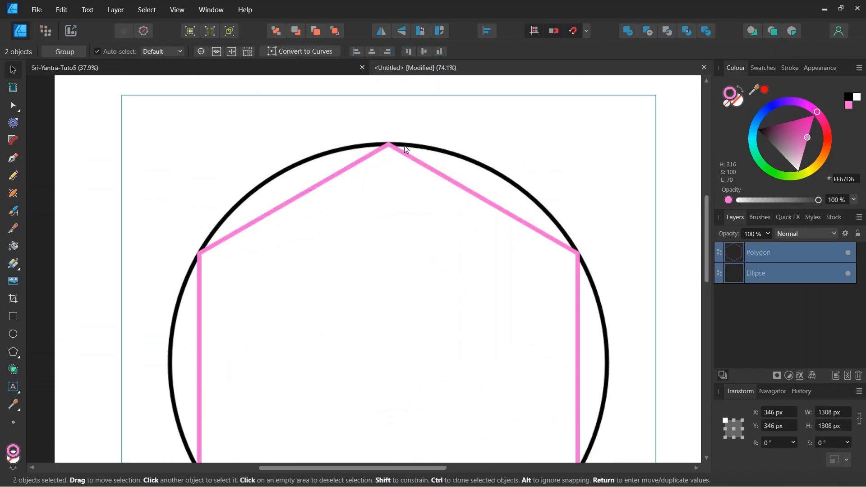
pyautogui.scroll(-4, 397, 149)
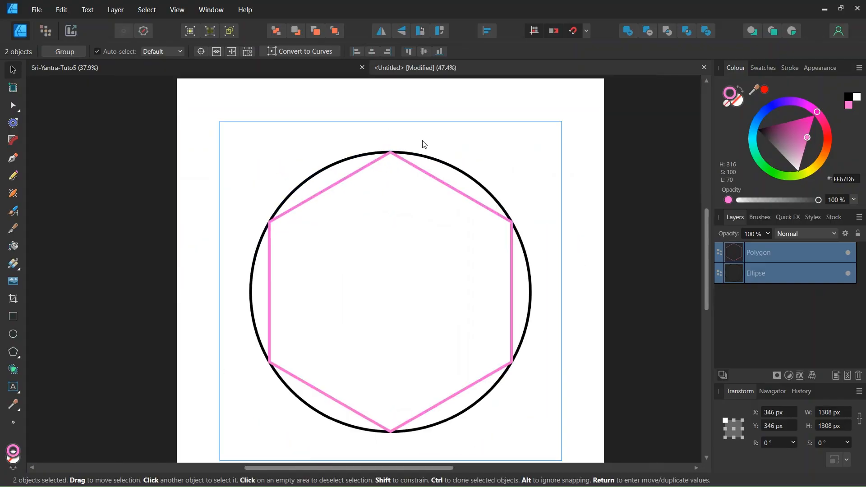
pyautogui.click(421, 141)
# Duplicate the pink hexagon in place and turn the copy into a triangle with 3 sides.
pyautogui.click(422, 176)
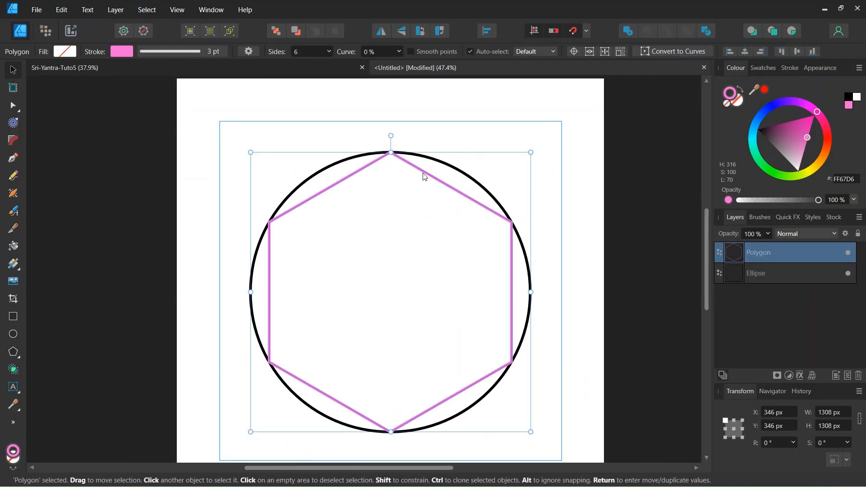
pyautogui.hotkey('ctrl', 'j')
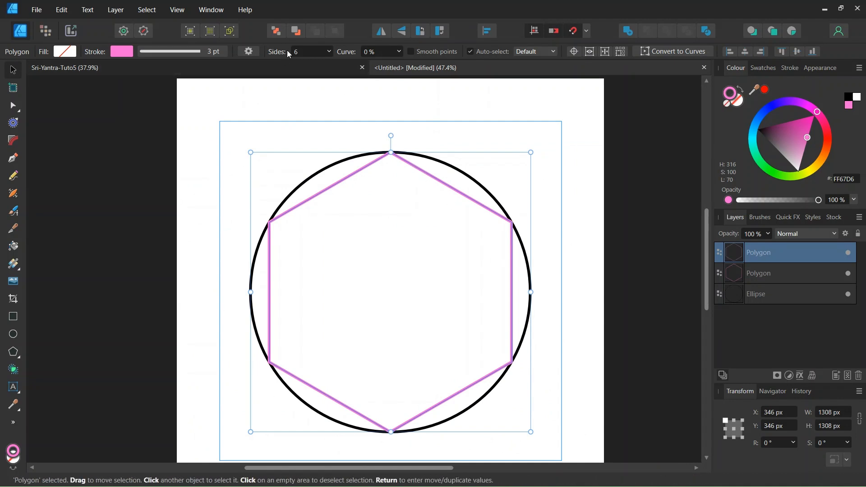
pyautogui.click(298, 53)
pyautogui.write('3')
pyautogui.press('Return')
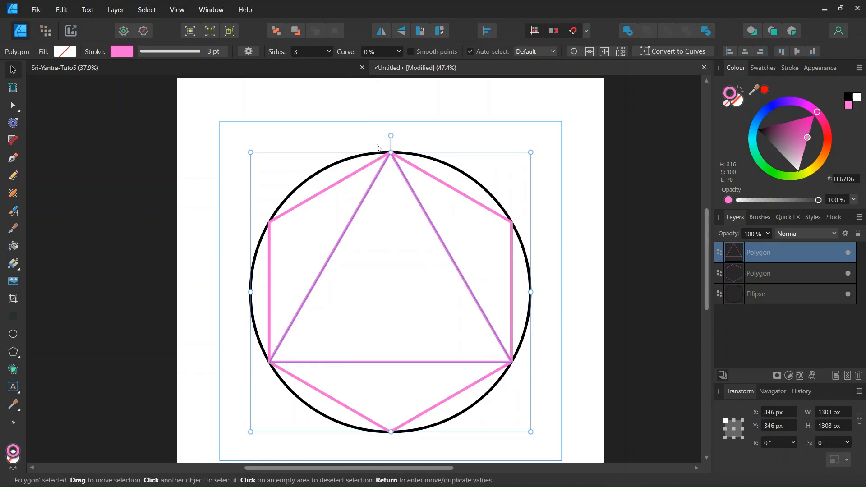
# Duplicate the pink triangle in place and flip the copy vertically to form a six-pointed star.
pyautogui.hotkey('ctrl', 'j')
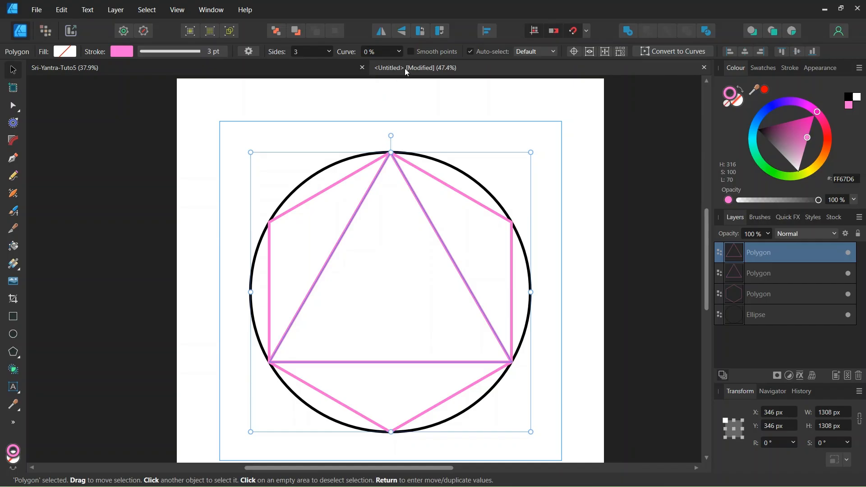
pyautogui.click(401, 33)
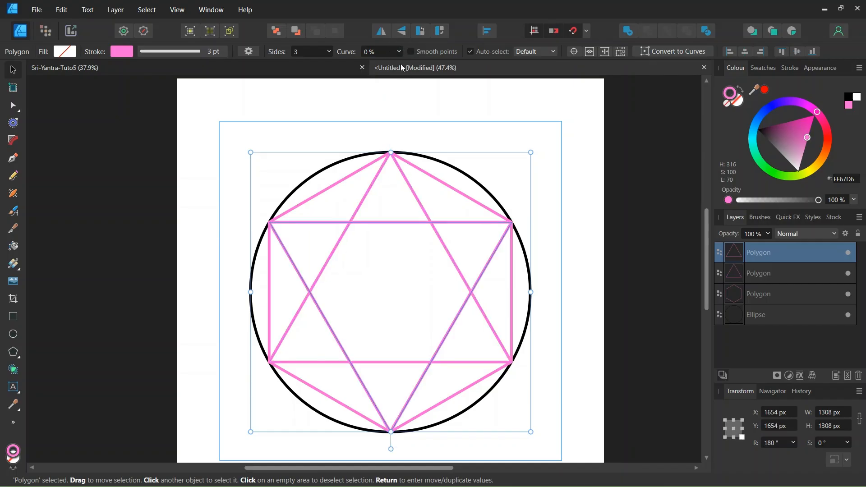
pyautogui.click(453, 245)
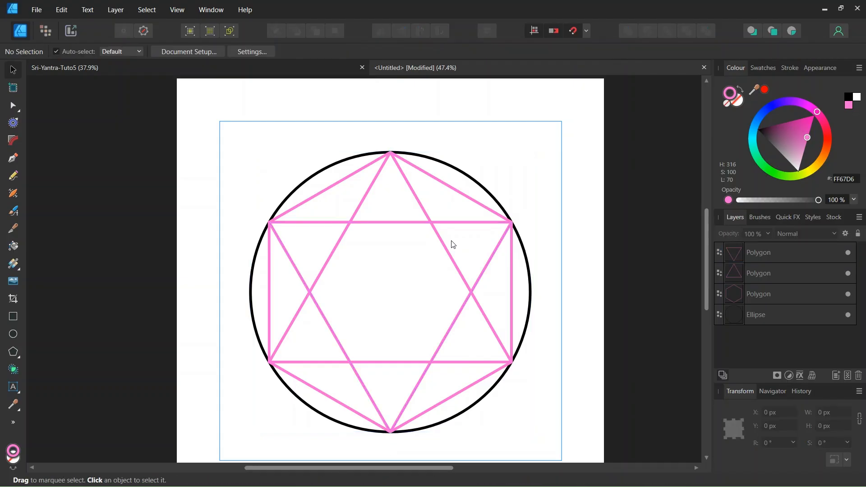
# Draw three straight pink lines with the Pen tool, each joining a pair of opposite hexagon vertices through the centre.
pyautogui.click(13, 158)
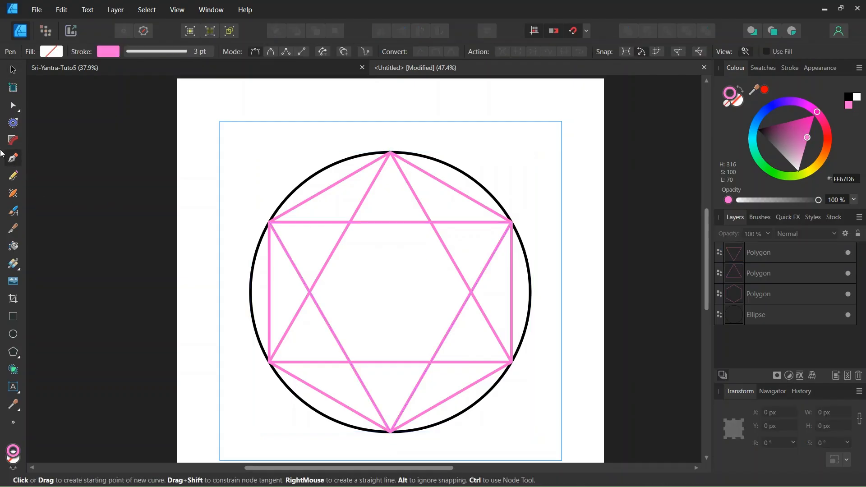
pyautogui.click(269, 223)
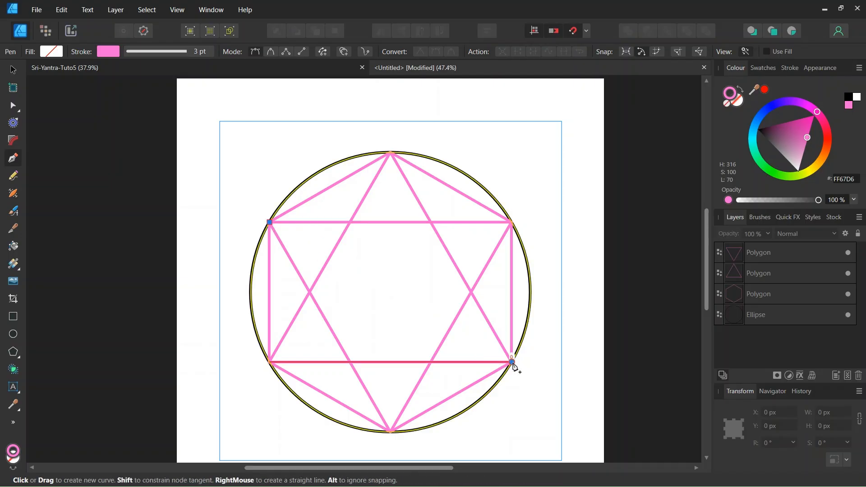
pyautogui.click(512, 362)
pyautogui.press('Escape')
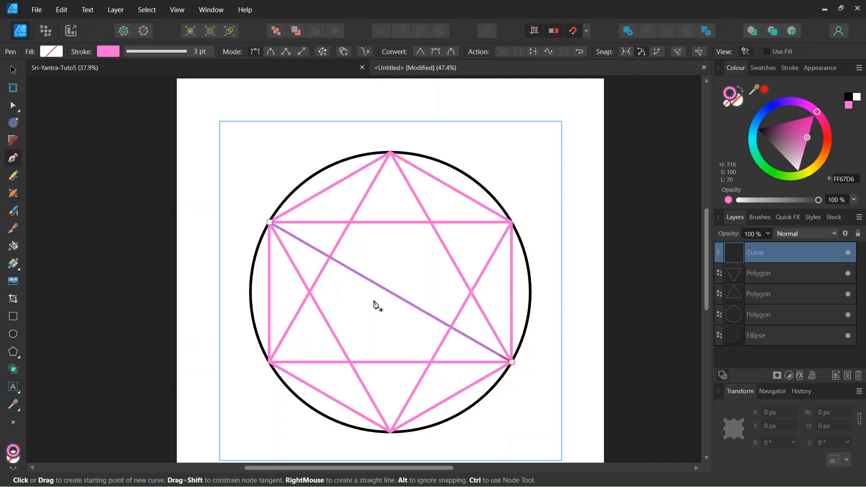
pyautogui.click(512, 223)
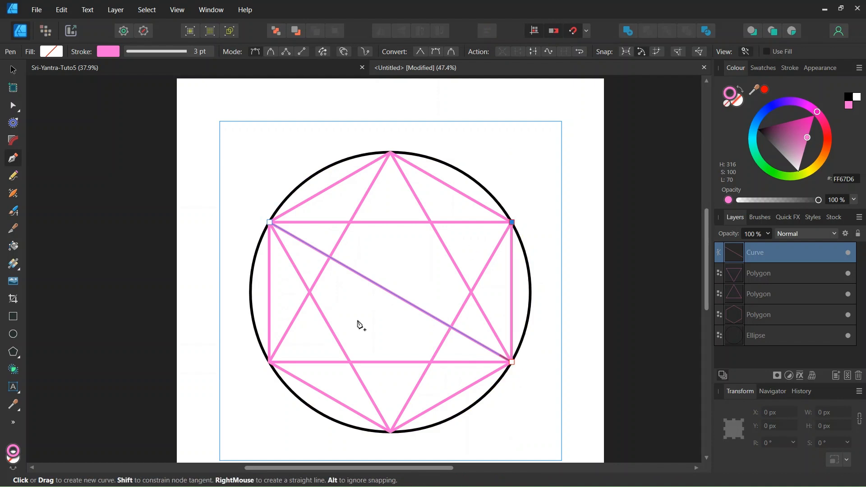
pyautogui.click(270, 362)
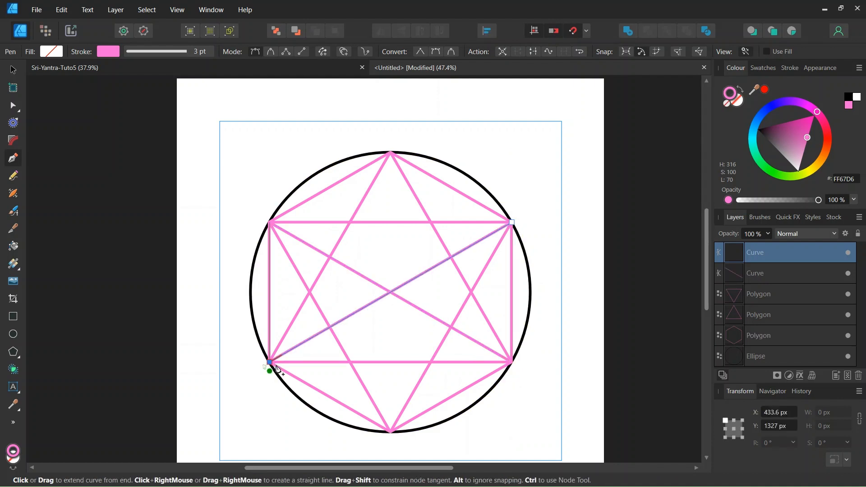
pyautogui.press('Escape')
pyautogui.click(391, 153)
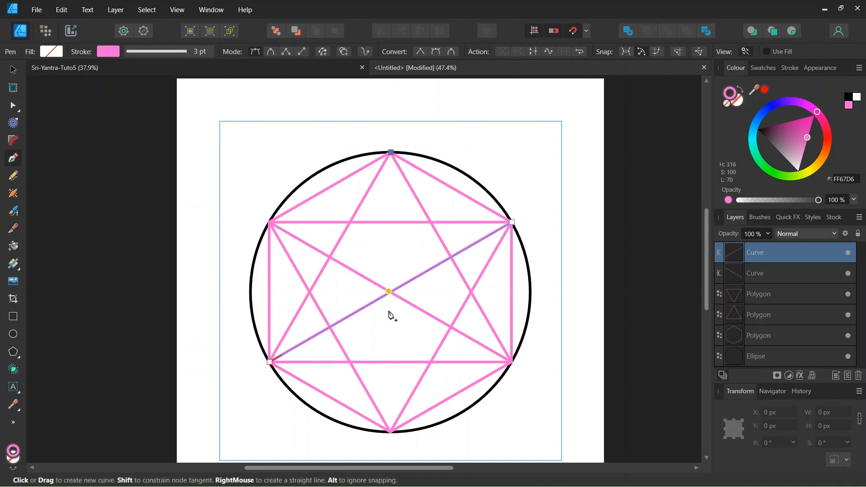
pyautogui.click(392, 432)
pyautogui.press('Escape')
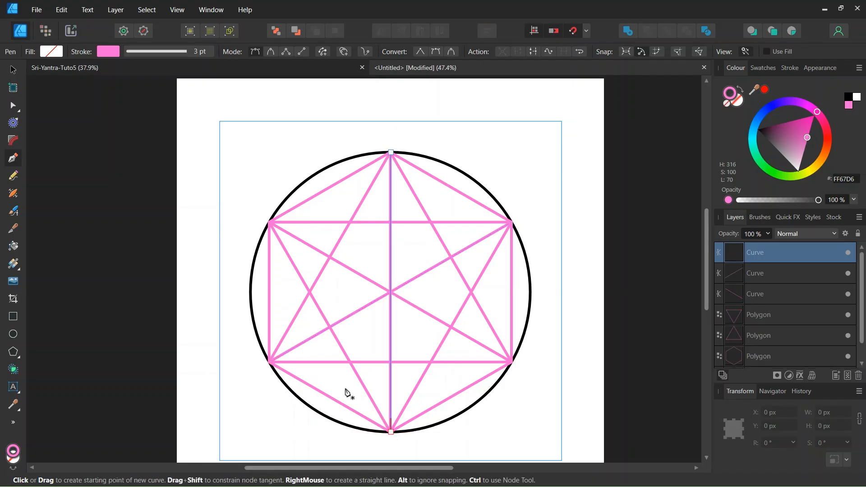
# Group the three pink lines, two triangles and hexagon, leaving the circle out, and toggle the group's visibility off and on.
pyautogui.click(13, 70)
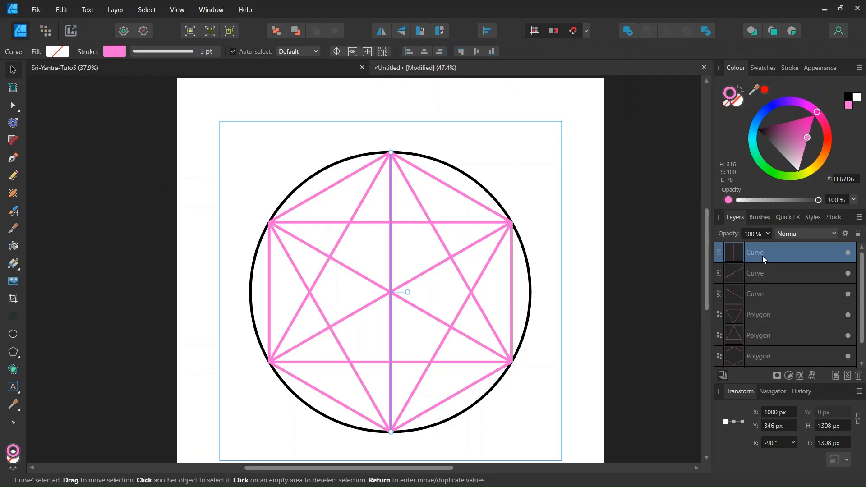
pyautogui.scroll(-1, 760, 319)
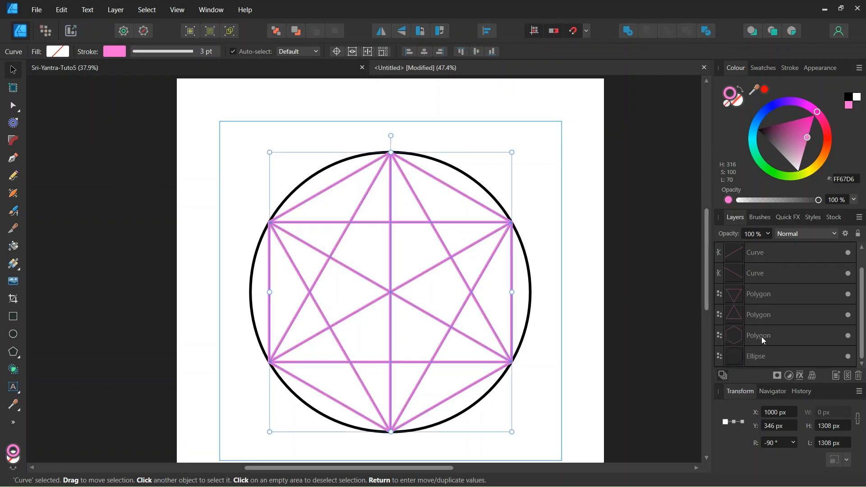
pyautogui.keyDown('shift'); pyautogui.click(762, 336); pyautogui.keyUp('shift')
pyautogui.hotkey('ctrl', 'g')
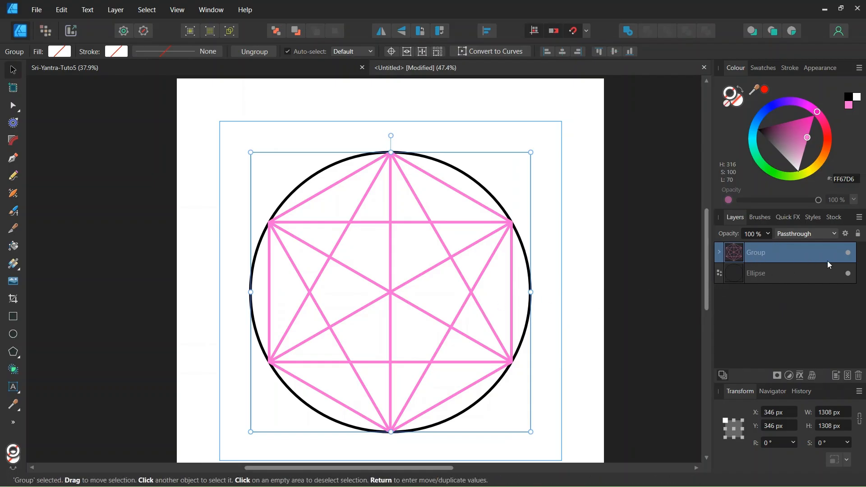
pyautogui.click(849, 255)
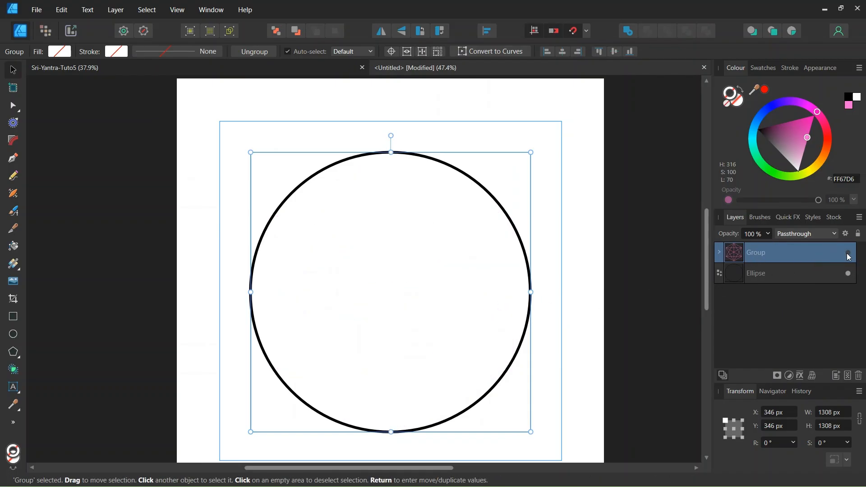
pyautogui.click(849, 255)
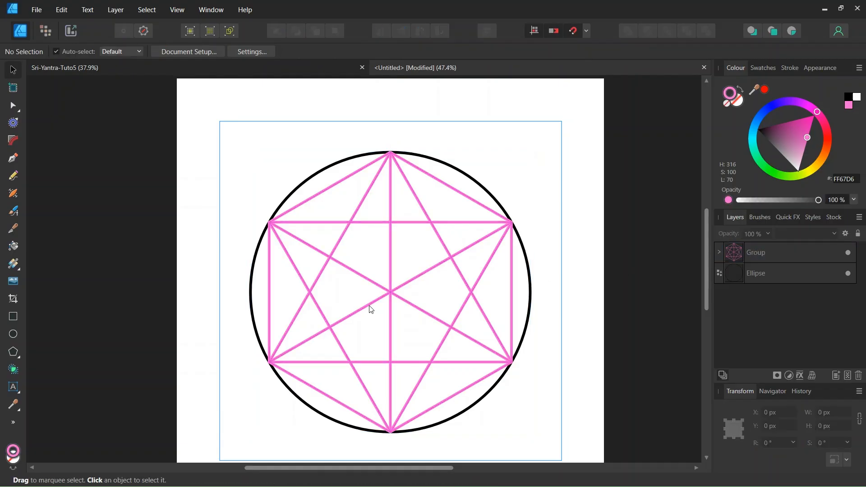
# With a black 000000 stroke, draw a horizontal line between the points where the diagonals cross the downward triangle's sides, below the centre.
pyautogui.click(14, 159)
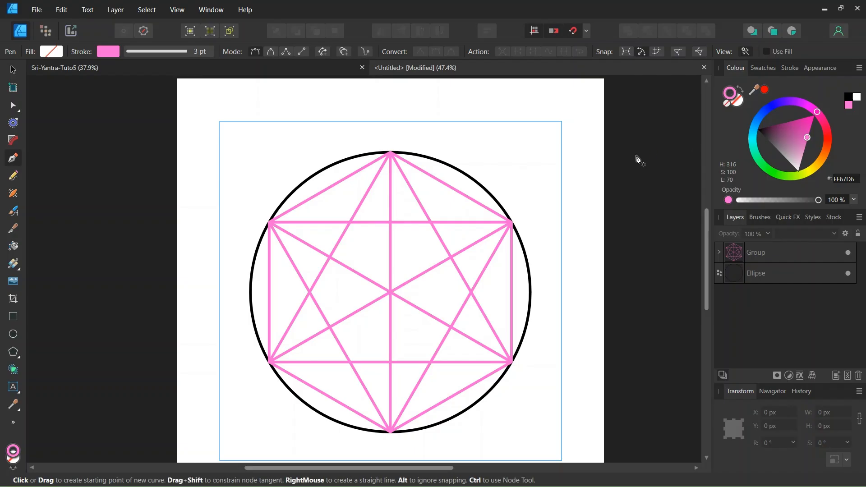
pyautogui.click(848, 97)
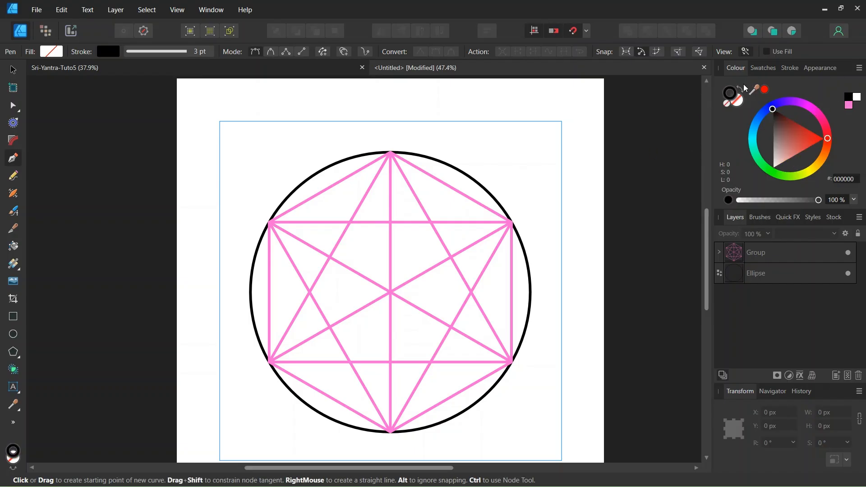
pyautogui.scroll(1, 364, 362)
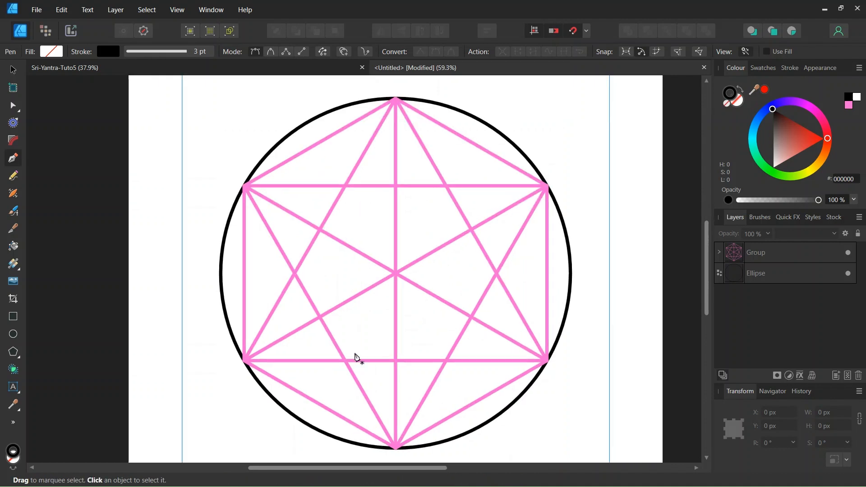
pyautogui.click(320, 317)
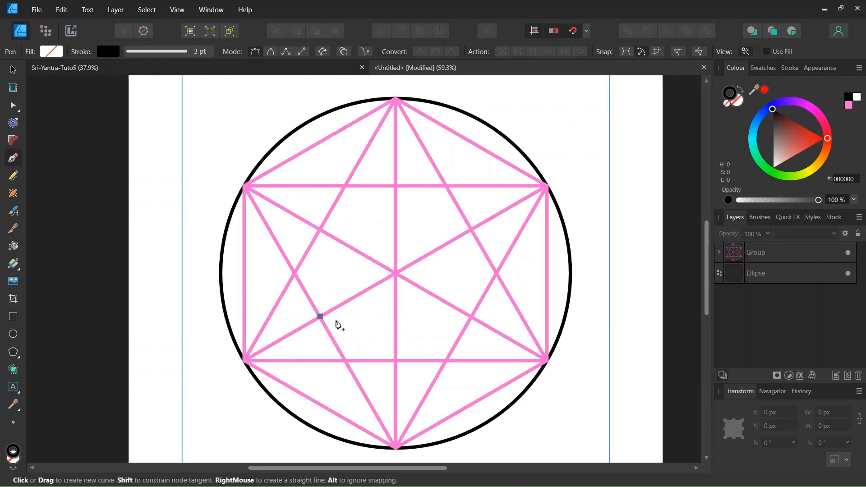
pyautogui.click(472, 317)
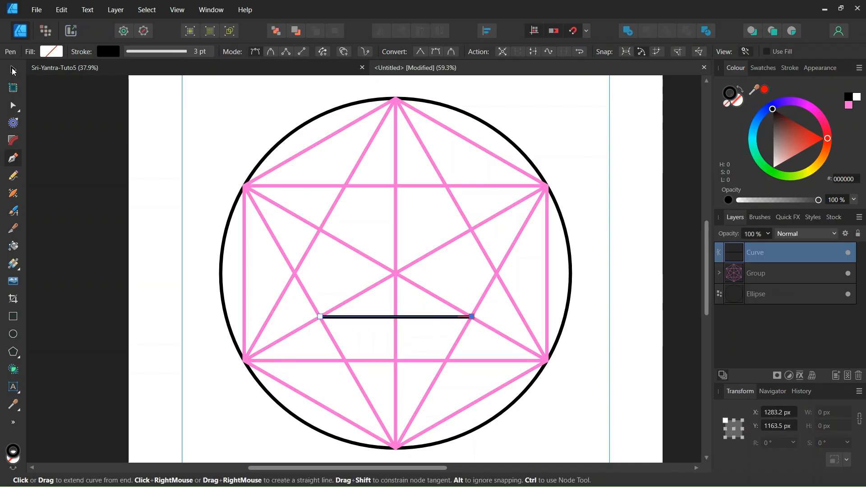
# Extend both ends of the black horizontal line straight outward until they snap to the circle.
pyautogui.click(13, 105)
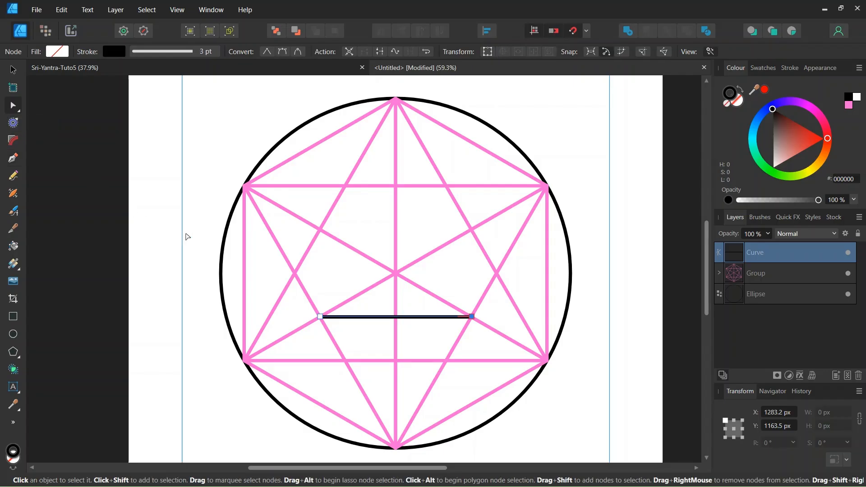
pyautogui.keyDown('shift'); pyautogui.click(224, 240); pyautogui.keyUp('shift')
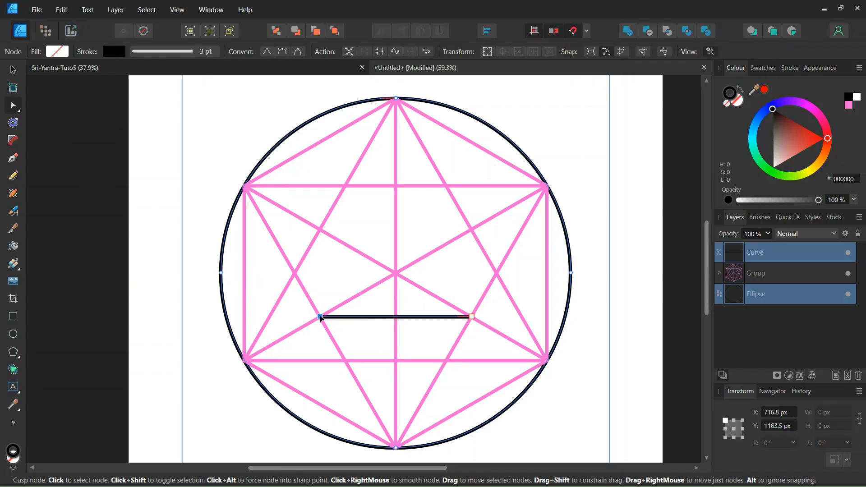
pyautogui.moveTo(320, 318); pyautogui.dragTo(227, 316)
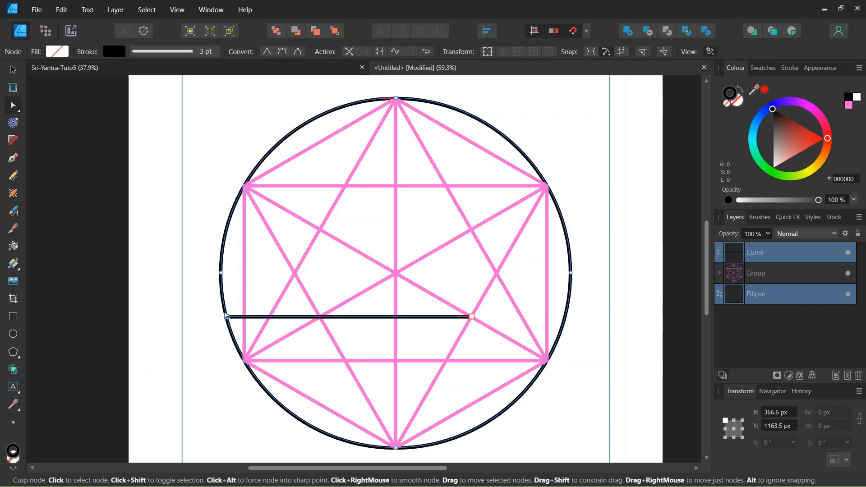
pyautogui.click(472, 317)
pyautogui.moveTo(472, 318); pyautogui.dragTo(565, 319)
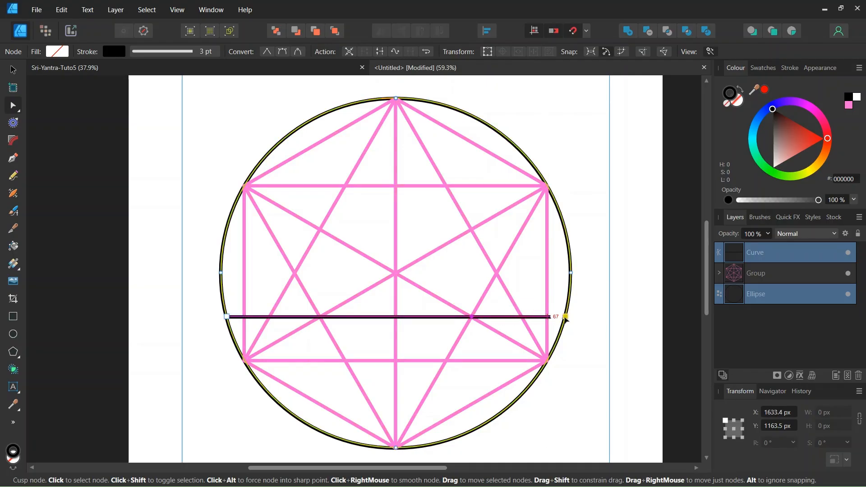
# Continue the black line to the circle's topmost point and close it into a triangle, then deselect it.
pyautogui.click(16, 160)
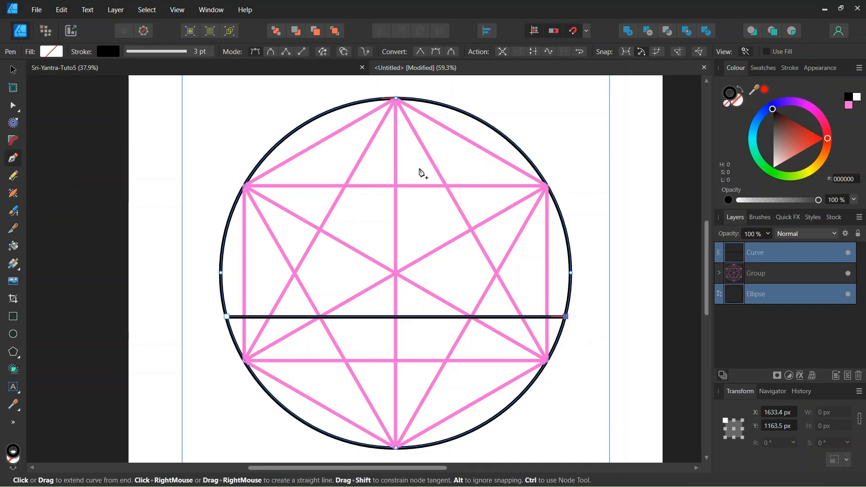
pyautogui.click(396, 99)
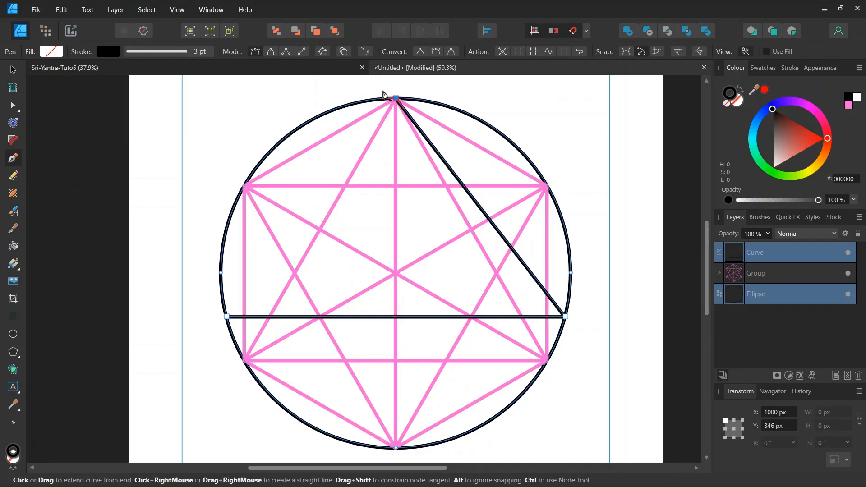
pyautogui.click(227, 318)
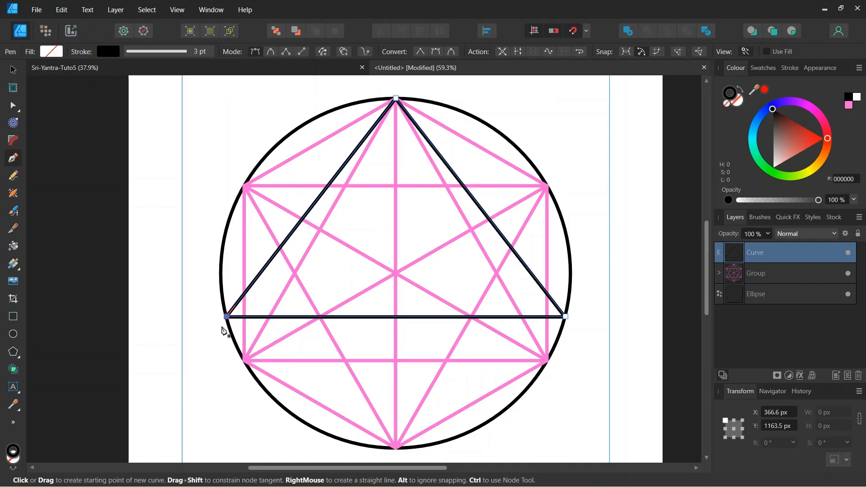
pyautogui.press('Escape')
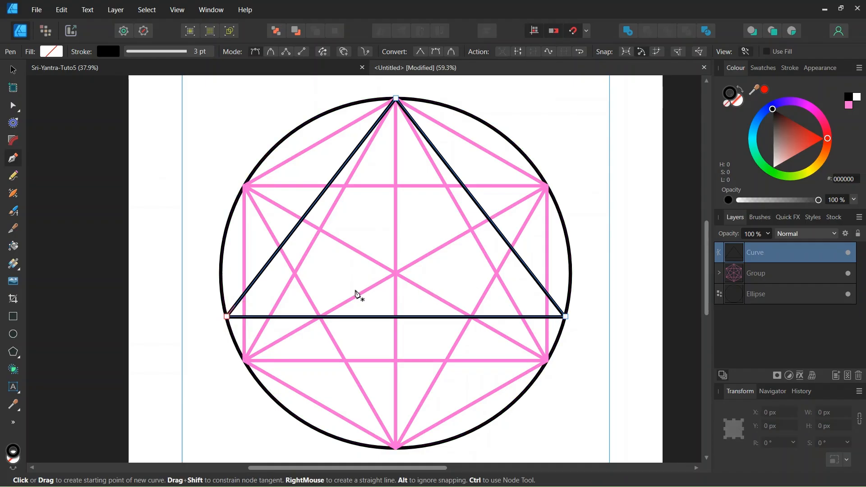
pyautogui.press('Escape')
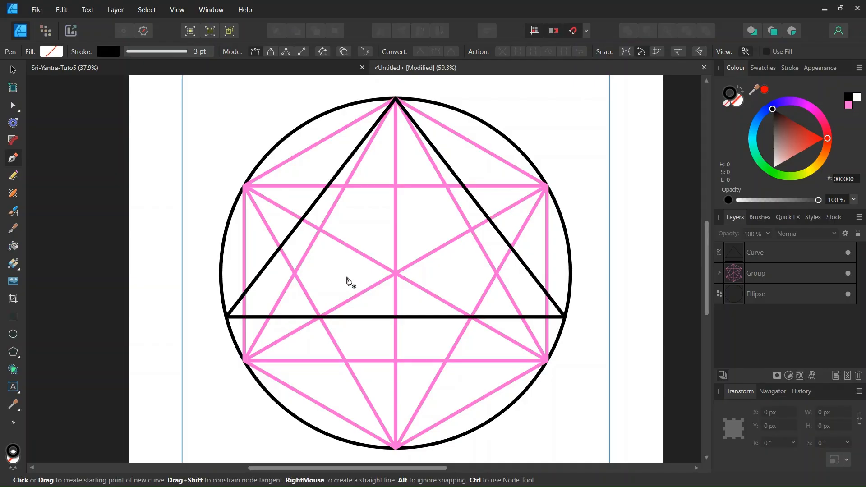
# Draw a black horizontal line between the points where the diagonals cross the upward pink triangle's sides, above the centre.
pyautogui.click(322, 229)
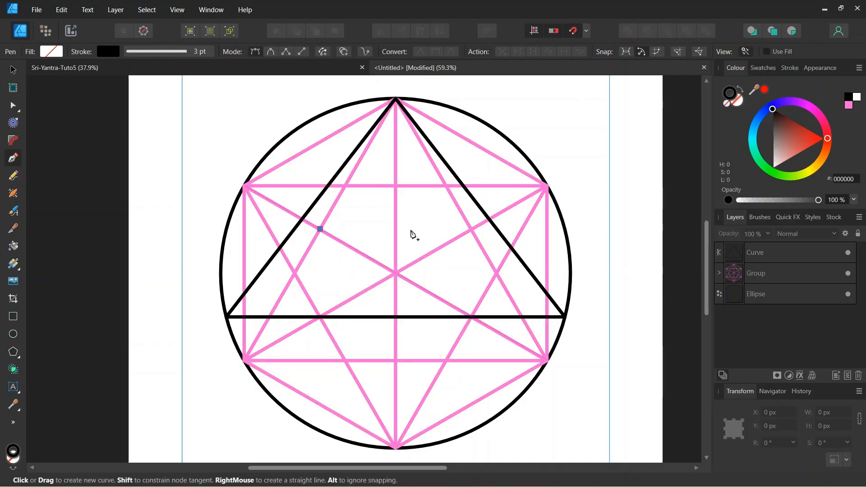
pyautogui.click(472, 230)
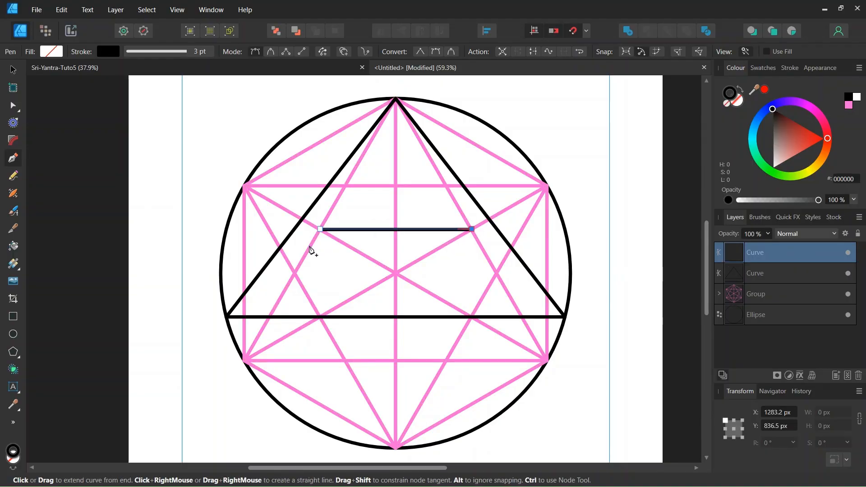
# Extend both ends of the upper black horizontal line straight outward until they snap to the circle.
pyautogui.click(13, 106)
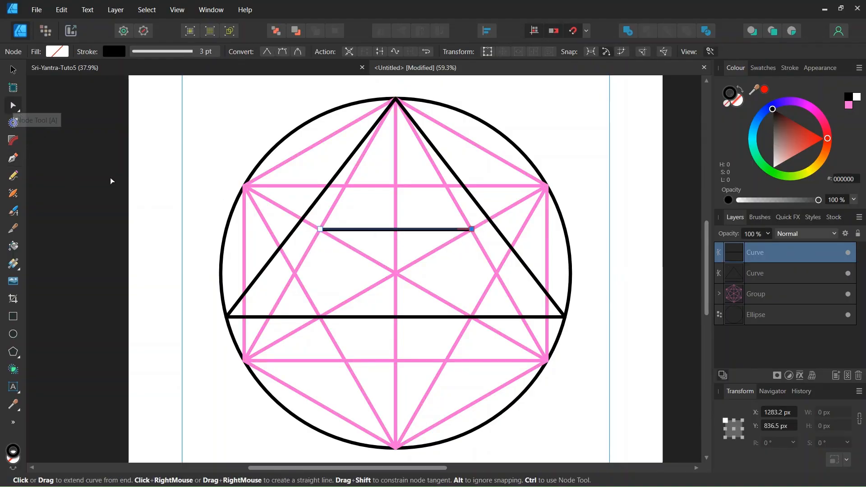
pyautogui.click(224, 250)
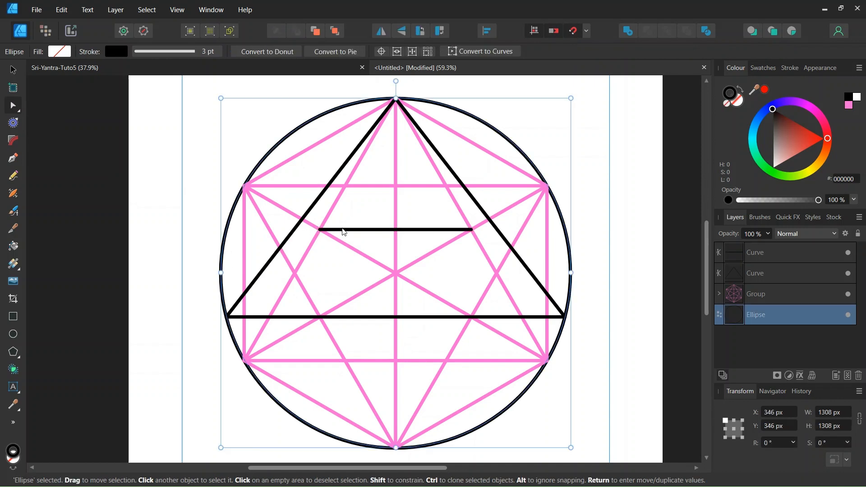
pyautogui.click(344, 232)
pyautogui.click(225, 237)
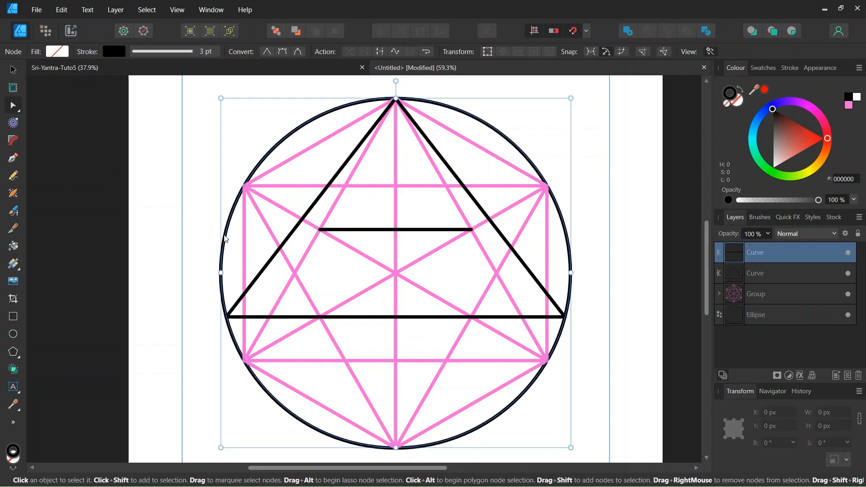
pyautogui.keyDown('shift'); pyautogui.click(321, 230); pyautogui.keyUp('shift')
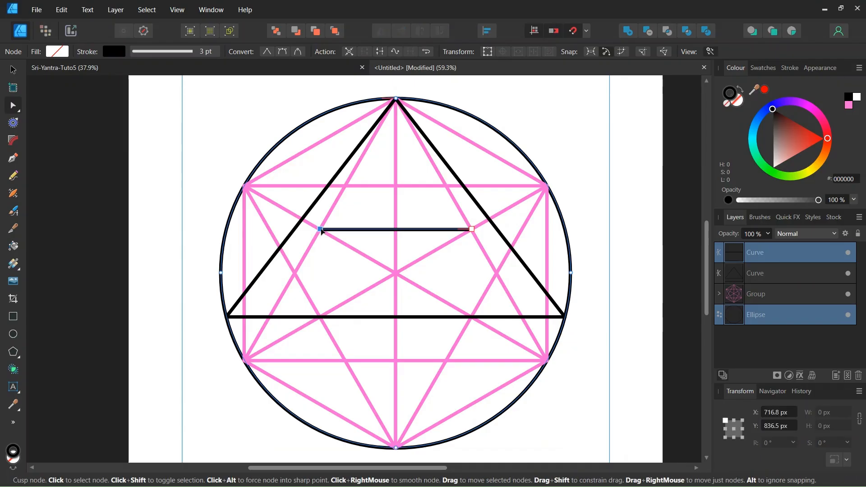
pyautogui.moveTo(306, 230); pyautogui.dragTo(227, 230)
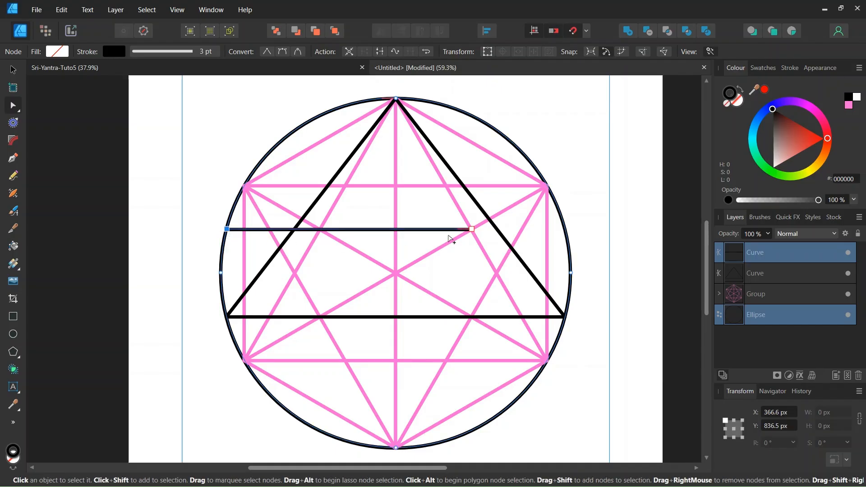
pyautogui.click(471, 233)
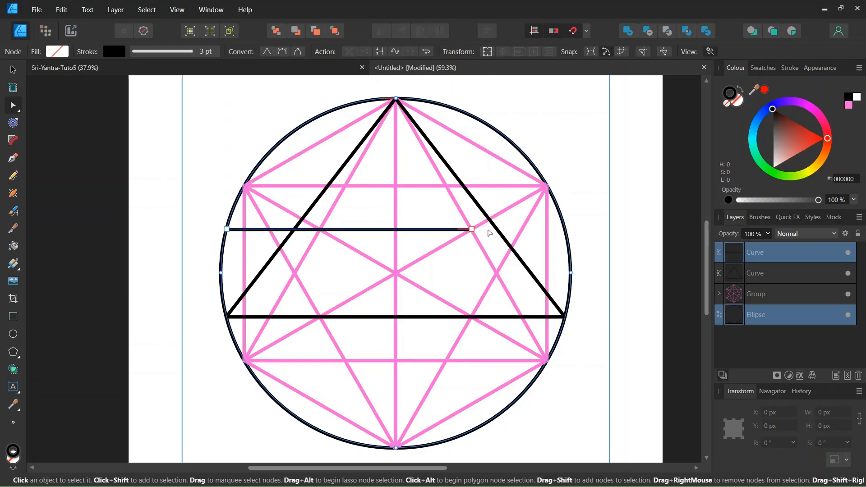
pyautogui.moveTo(472, 229); pyautogui.dragTo(566, 229)
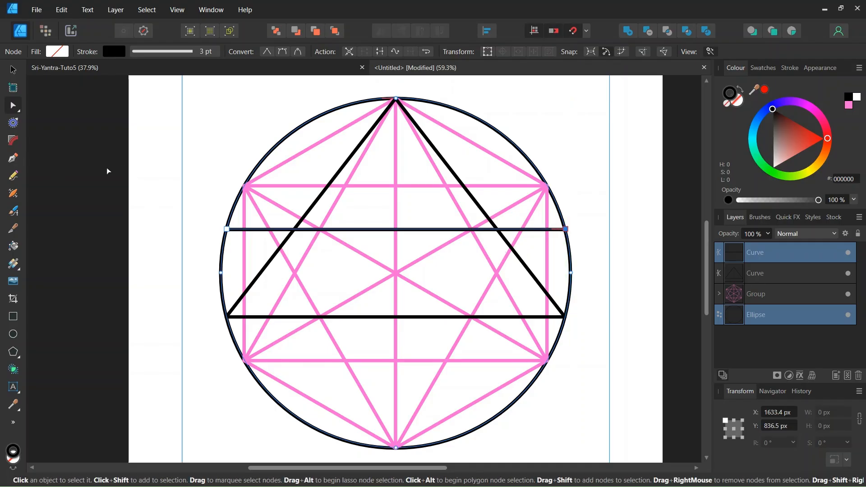
# Continue the upper black line to the circle's bottommost point, close it into a downward triangle, and deselect it.
pyautogui.press('p')
pyautogui.scroll(4, 583, 229)
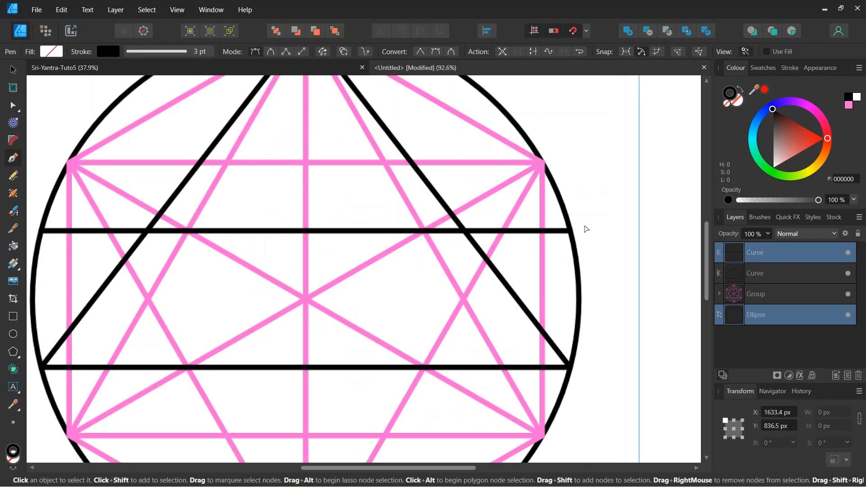
pyautogui.scroll(-4, 567, 233)
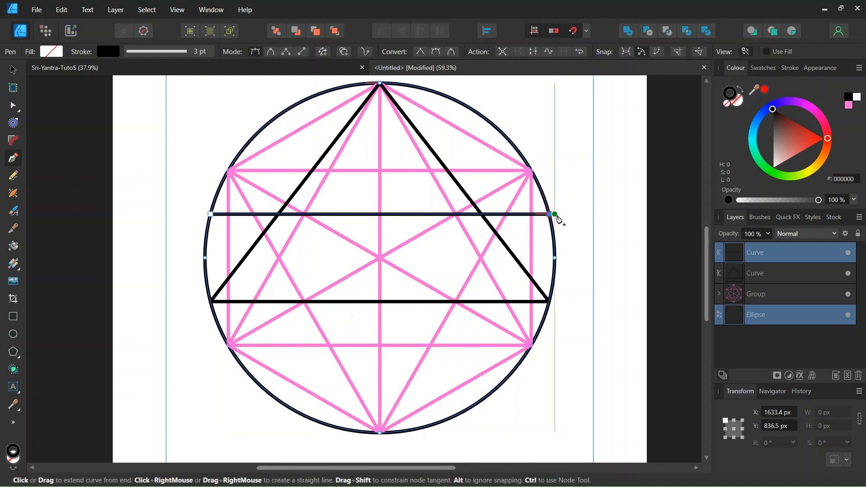
pyautogui.click(381, 433)
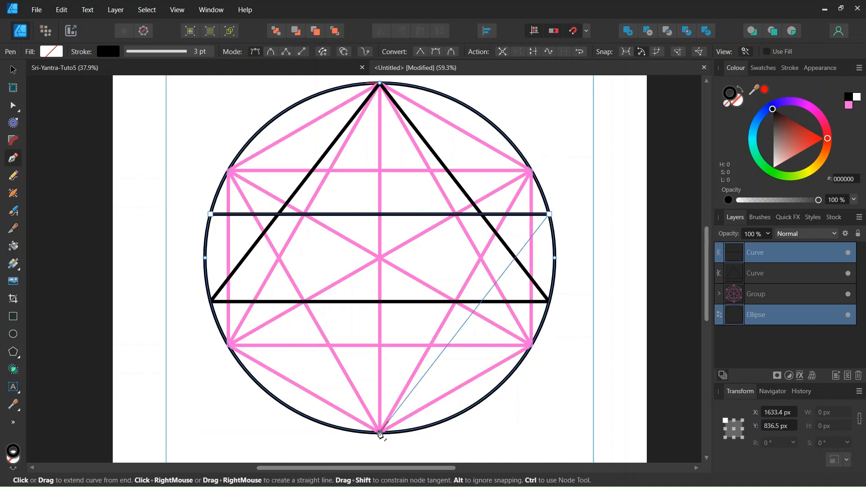
pyautogui.click(549, 214)
pyautogui.click(211, 215)
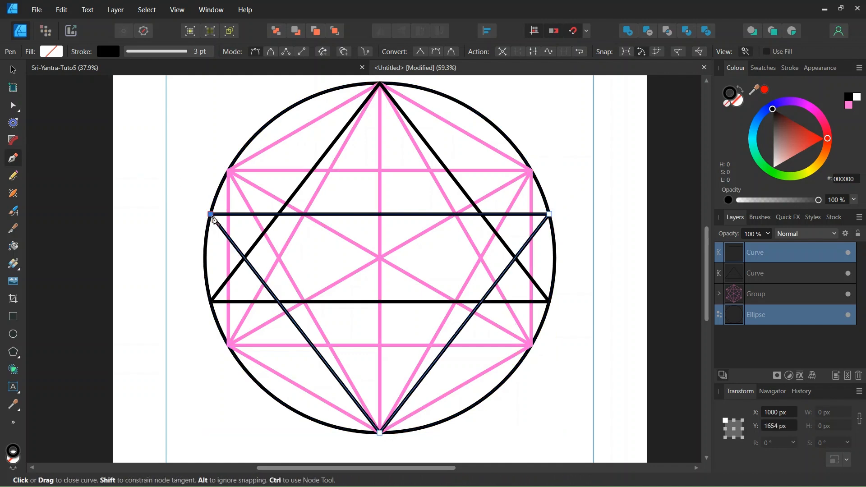
pyautogui.scroll(-1, 383, 305)
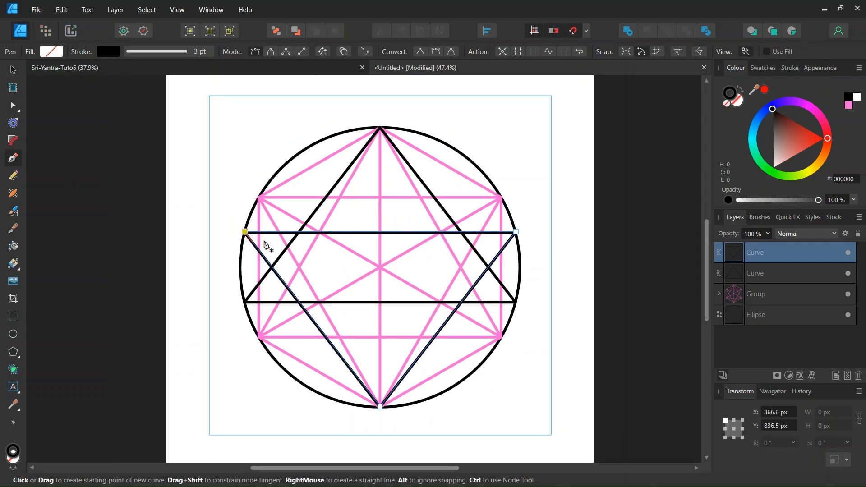
pyautogui.click(12, 71)
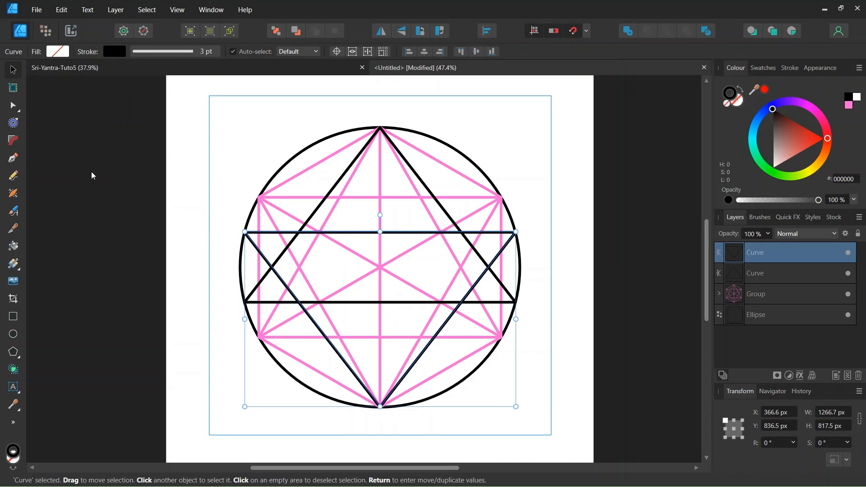
pyautogui.click(139, 227)
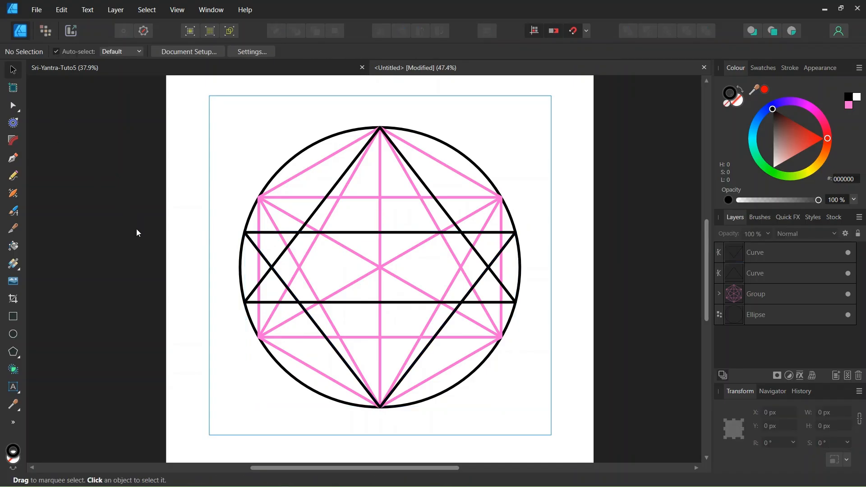
# With pink stroke FF67D6, draw a line from the midpoint of the upward black triangle's base to where its left side crosses the upper pink horizontal.
pyautogui.click(13, 162)
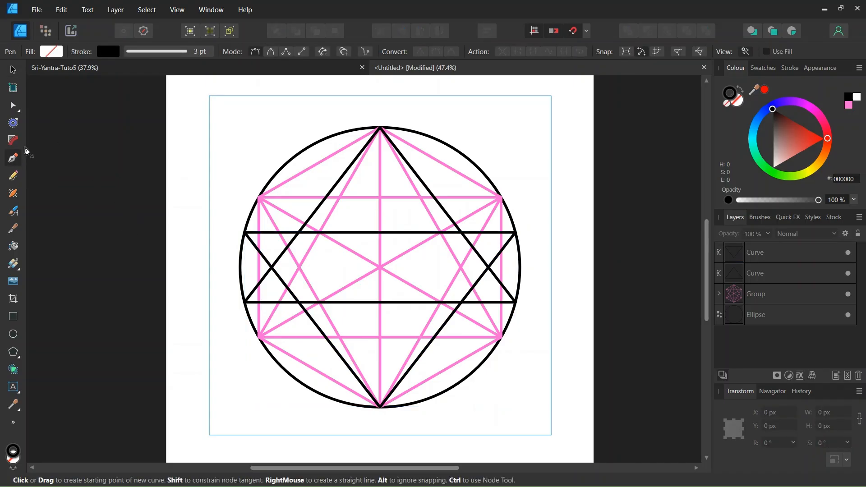
pyautogui.click(850, 106)
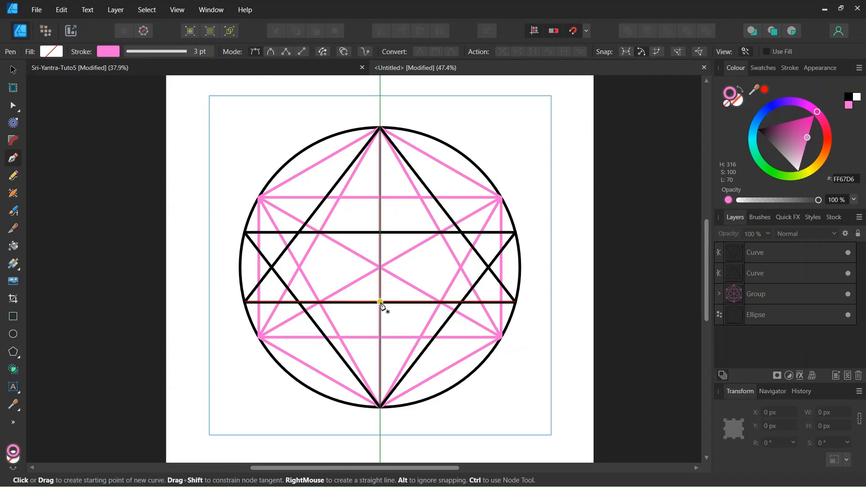
pyautogui.hotkey('ctrl', 'a')
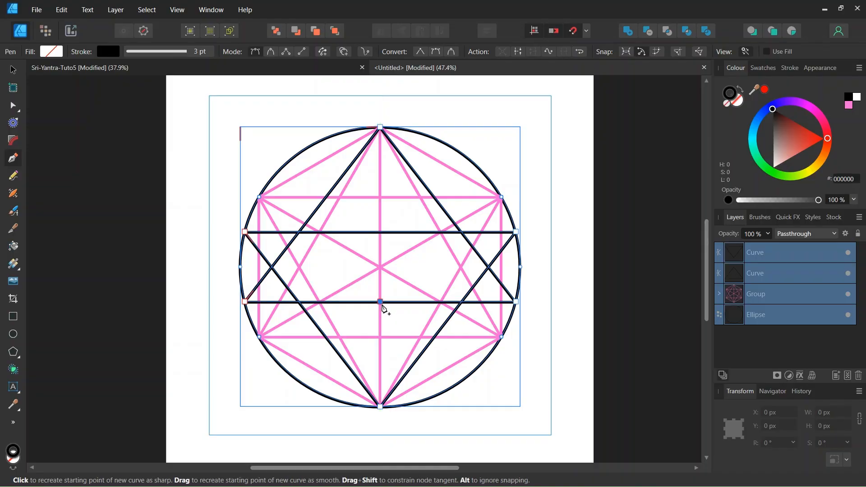
pyautogui.scroll(1, 383, 306)
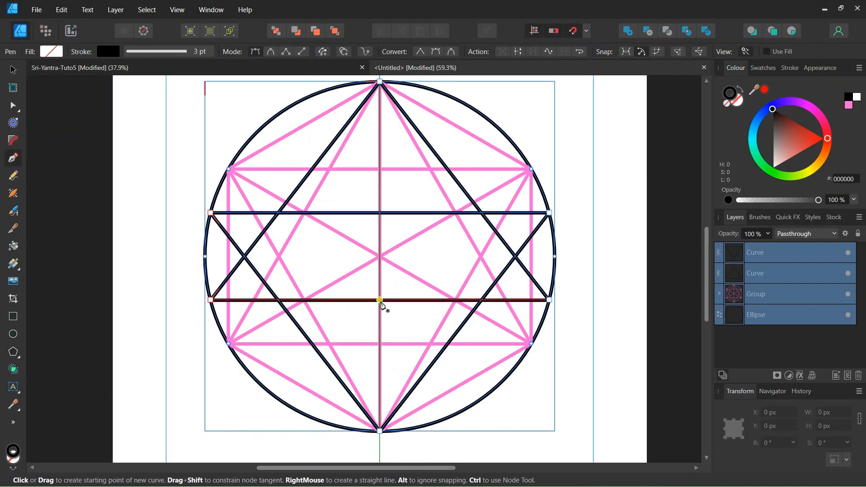
pyautogui.click(383, 305)
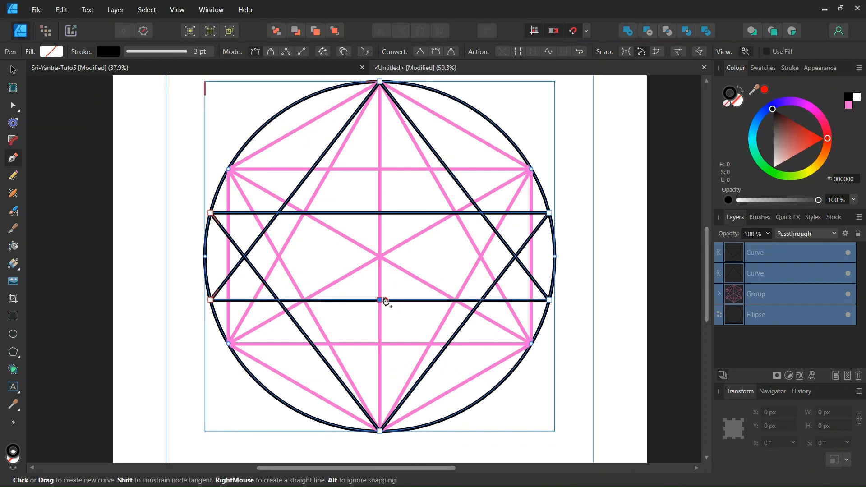
pyautogui.click(313, 169)
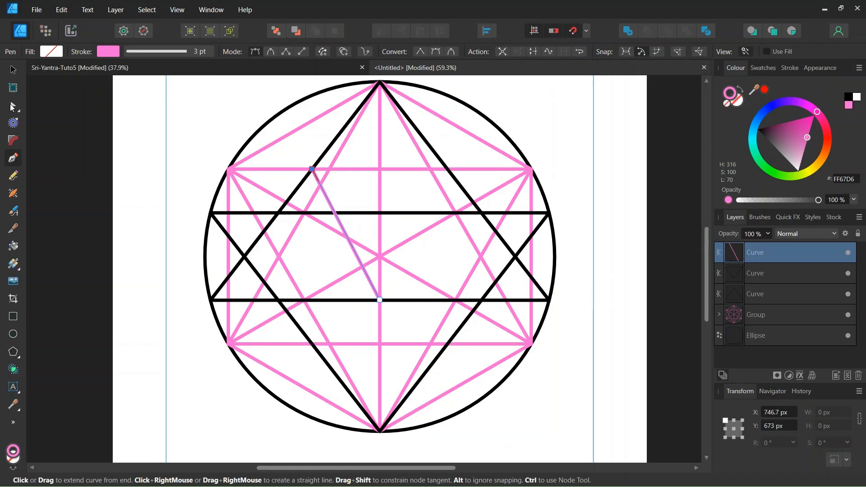
# Extend the new pink diagonal's upper end along its direction to the hexagon's upper-left edge, then deselect it.
pyautogui.click(12, 107)
pyautogui.scroll(1, 297, 170)
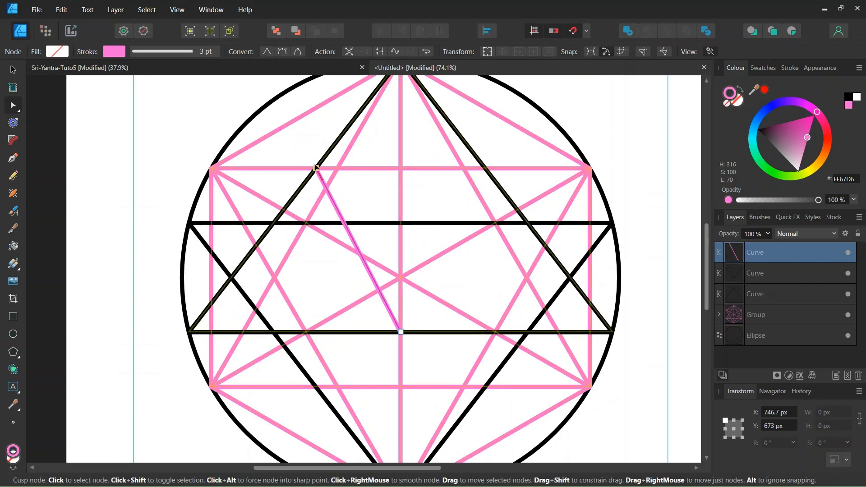
pyautogui.moveTo(318, 168); pyautogui.dragTo(292, 125)
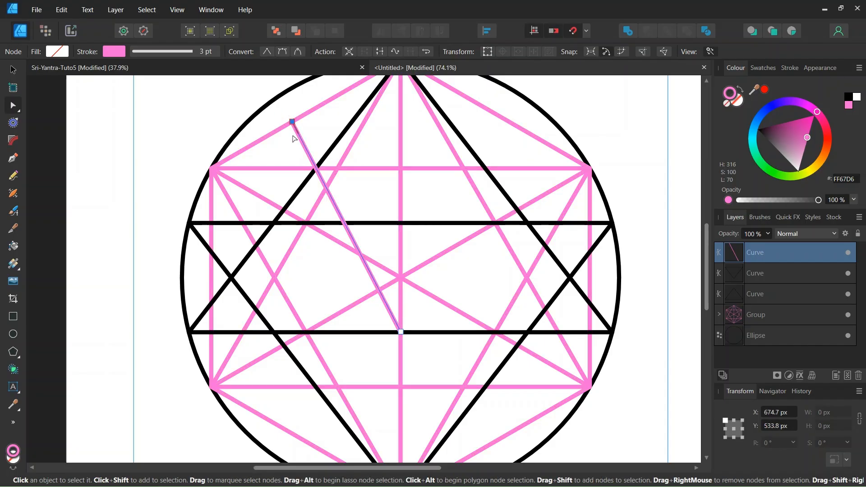
pyautogui.click(281, 127)
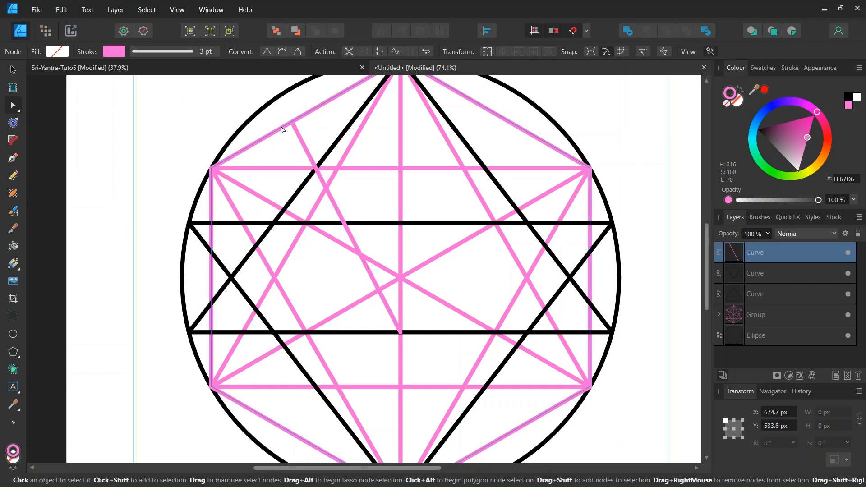
pyautogui.click(197, 135)
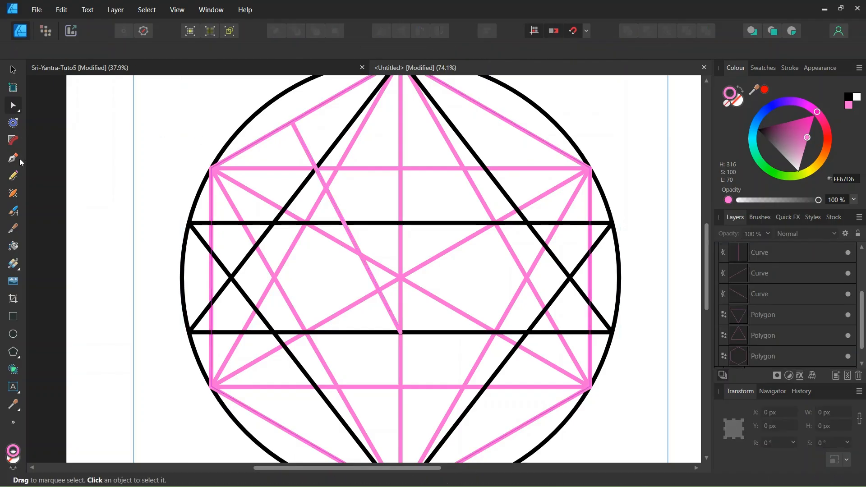
# Draw a mirrored pink diagonal from the same base midpoint through the black triangle's right side and extend it to the hexagon's upper-right edge.
pyautogui.press('p')
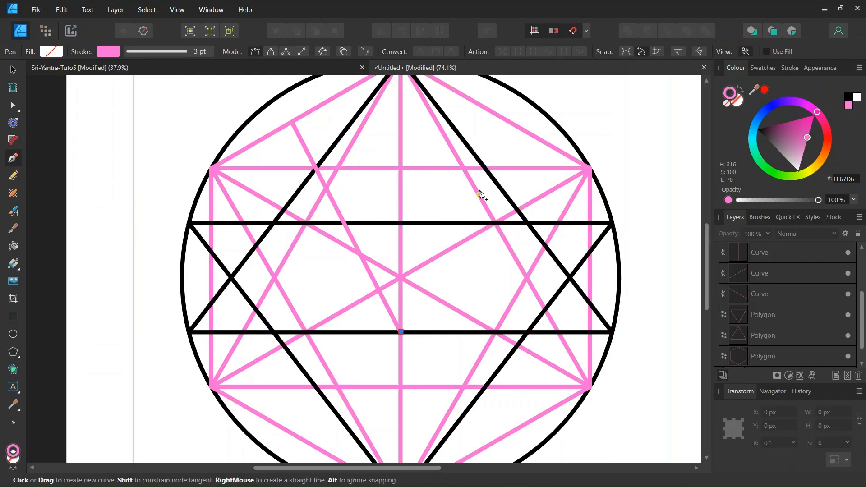
pyautogui.click(486, 168)
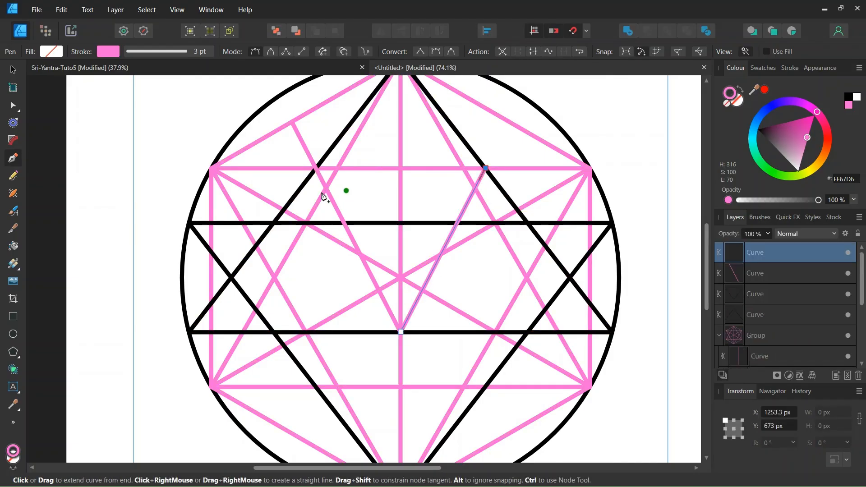
pyautogui.click(12, 108)
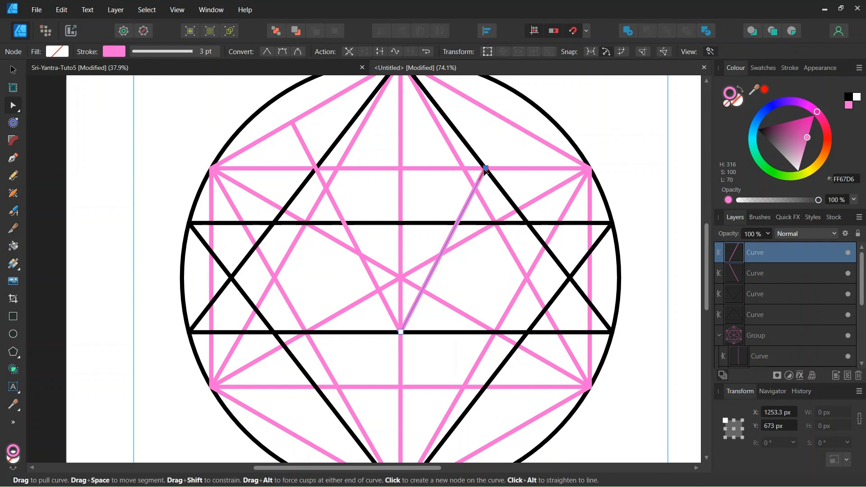
pyautogui.moveTo(487, 169); pyautogui.dragTo(510, 122)
pyautogui.press('Escape')
pyautogui.press('Escape')
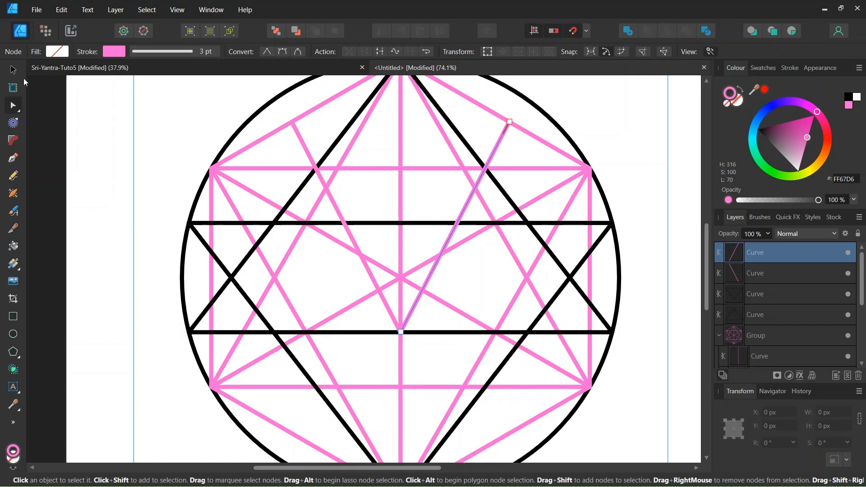
# With a black 000000 stroke, draw a horizontal line connecting the upper ends of the two new pink diagonals.
pyautogui.click(13, 160)
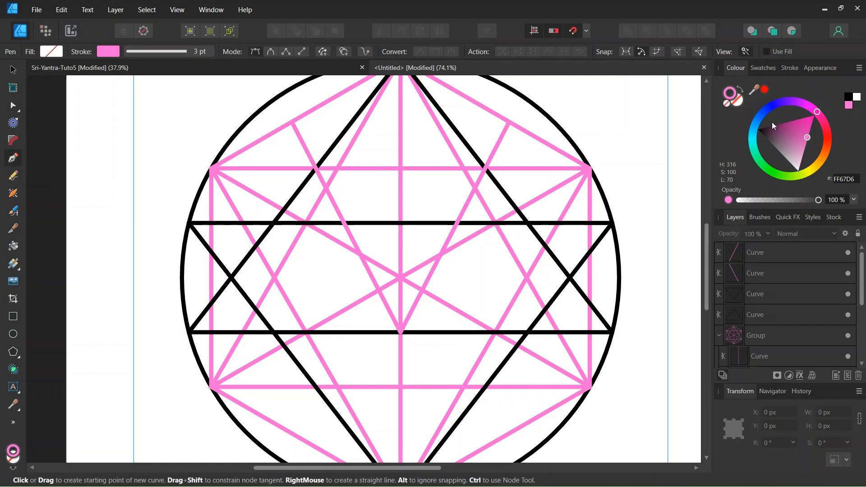
pyautogui.click(849, 96)
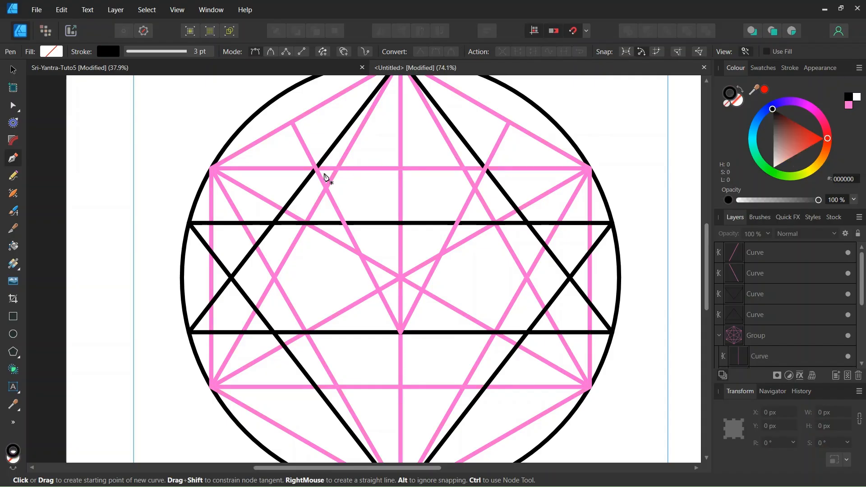
pyautogui.click(292, 121)
pyautogui.click(510, 122)
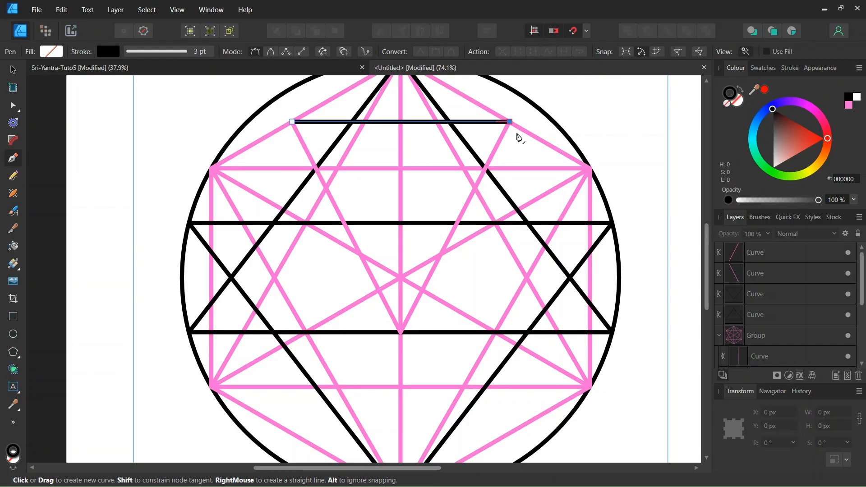
# Select the two new pink diagonal curves and move them into the group of pink guides.
pyautogui.scroll(1, 507, 120)
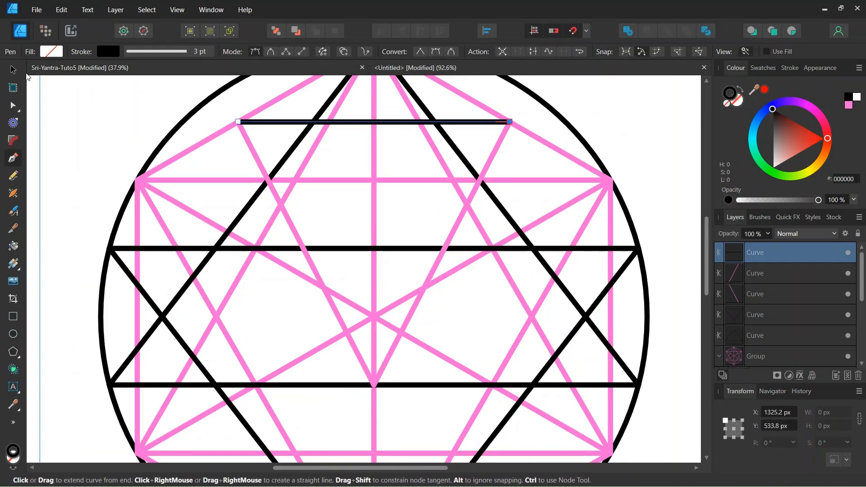
pyautogui.press('v')
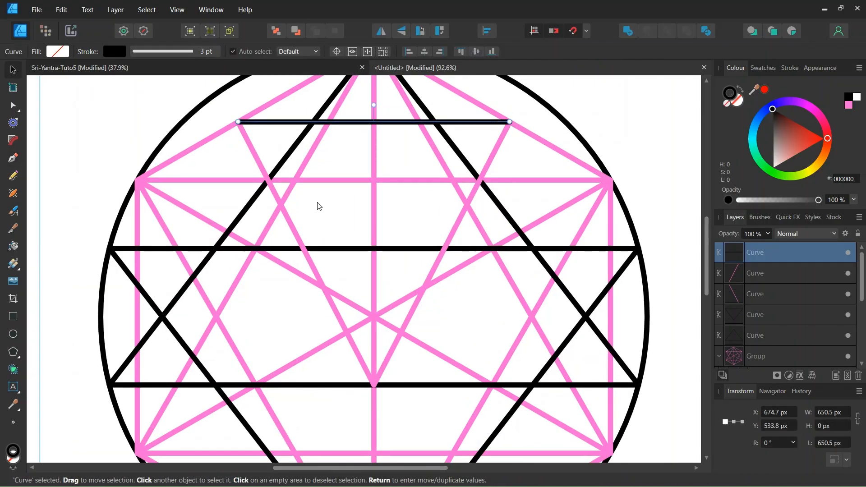
pyautogui.click(753, 275)
pyautogui.keyDown('shift'); pyautogui.click(764, 295); pyautogui.keyUp('shift')
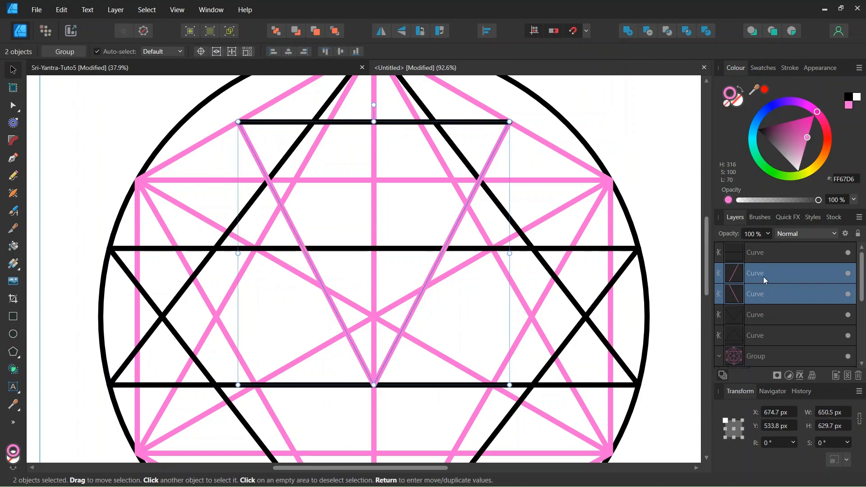
pyautogui.moveTo(766, 281); pyautogui.dragTo(736, 346)
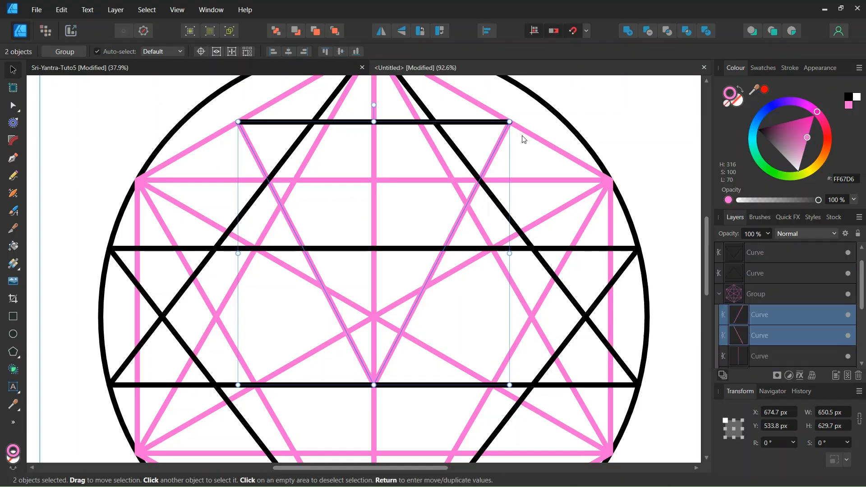
# Draw a pink FF67D6 diagonal from the inverted black triangle's base midpoint to where its right side crosses the lower pink horizontal.
pyautogui.click(346, 311)
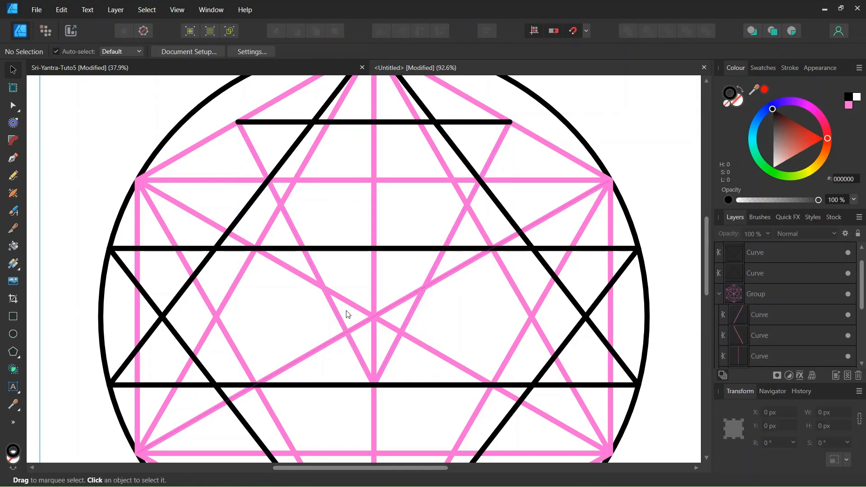
pyautogui.scroll(-3, 361, 301)
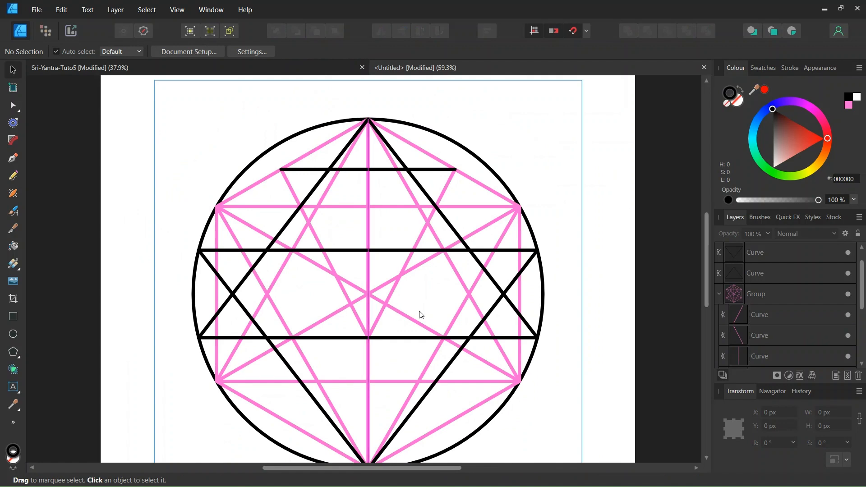
pyautogui.press('p')
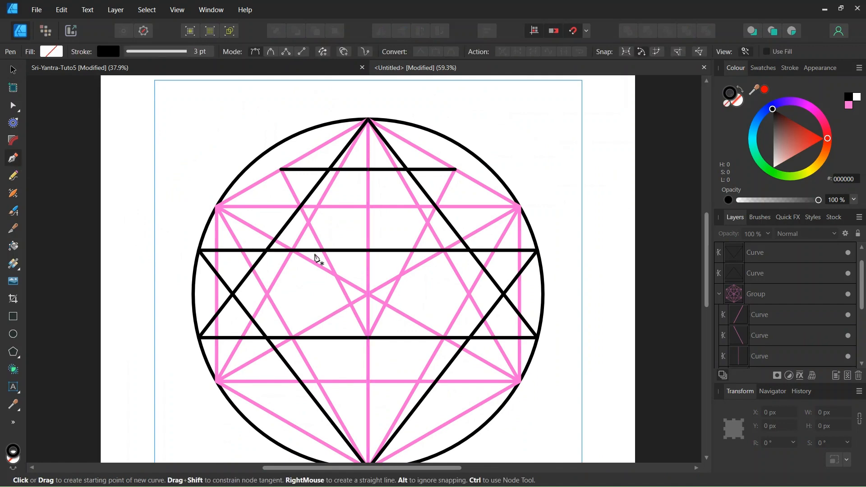
pyautogui.click(849, 105)
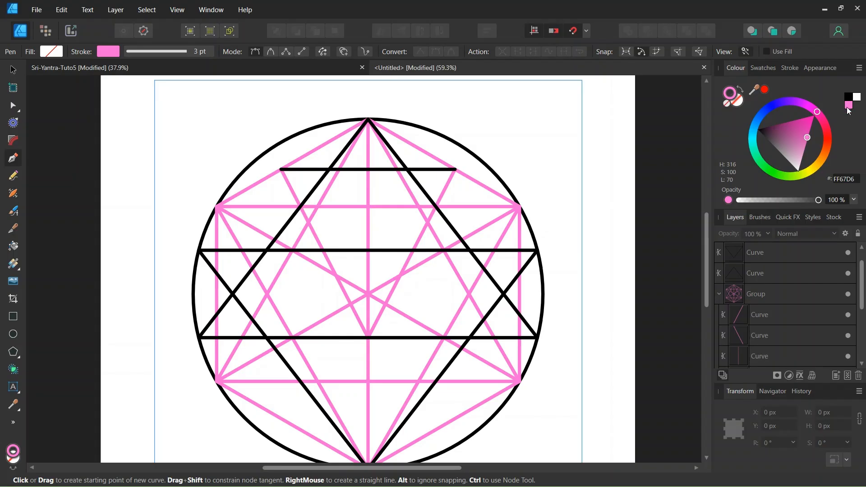
pyautogui.click(368, 250)
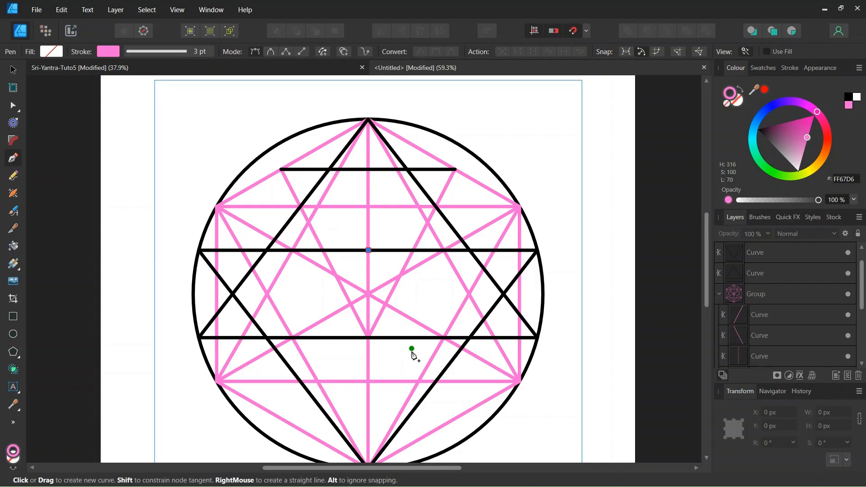
pyautogui.click(437, 382)
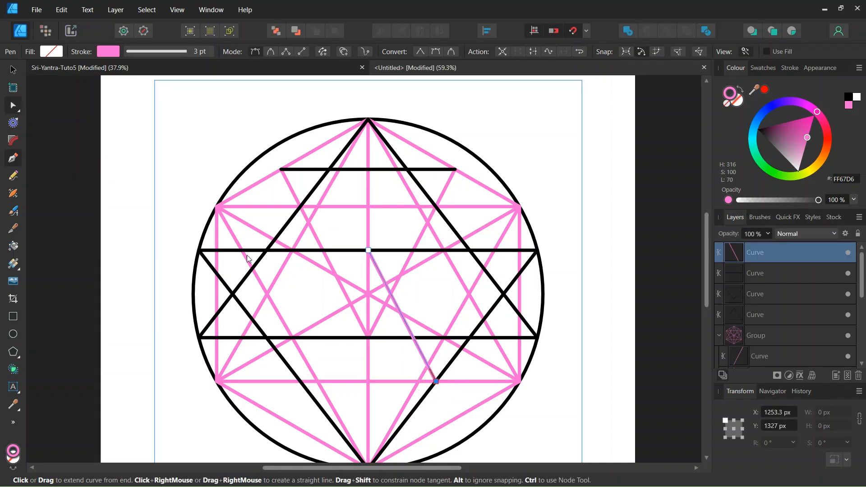
# Extend the new pink diagonal's lower end along its direction to the hexagon's lower-right edge, then deselect its node.
pyautogui.press('a')
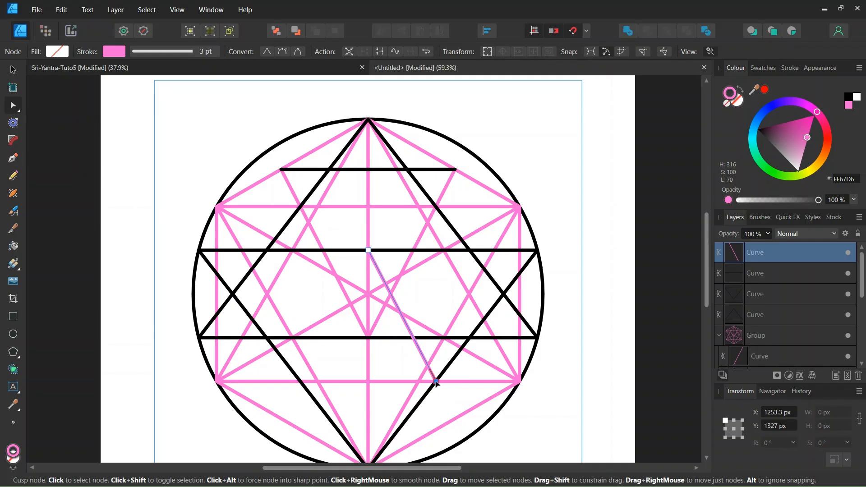
pyautogui.moveTo(437, 385); pyautogui.dragTo(458, 425)
pyautogui.scroll(-1, 364, 381)
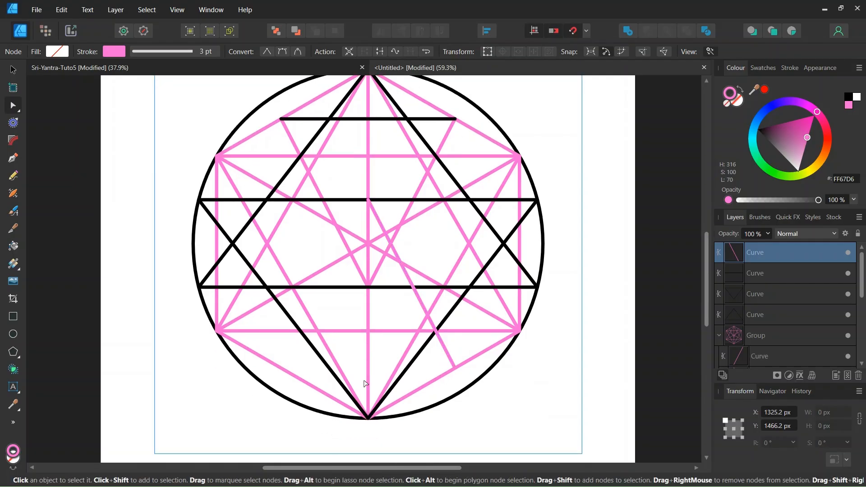
pyautogui.click(359, 372)
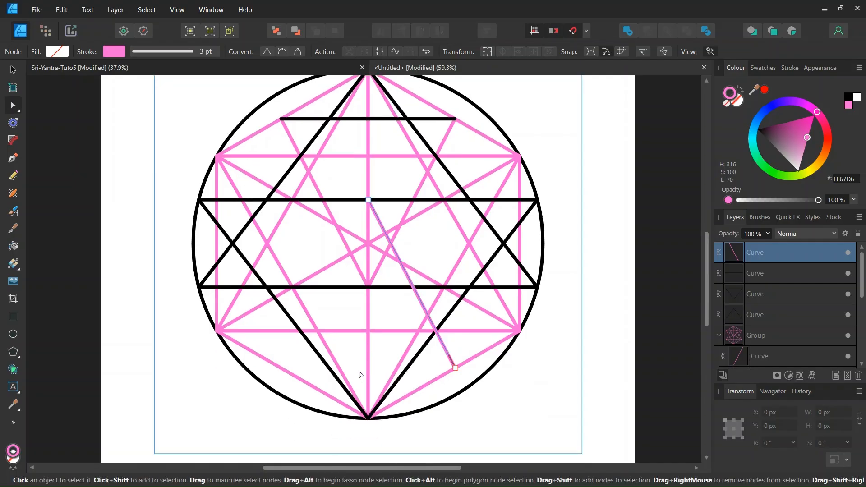
# Draw a mirrored pink diagonal from the same base midpoint through the inverted triangle's left side and extend it to the hexagon's lower-left edge.
pyautogui.click(13, 158)
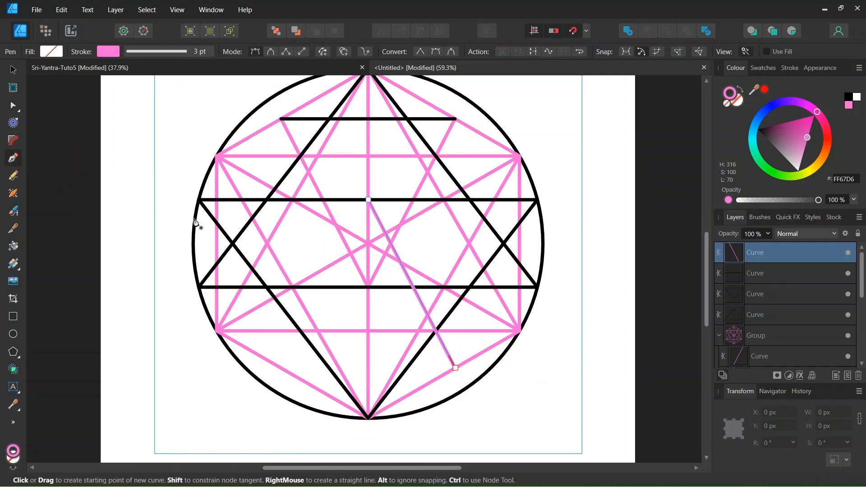
pyautogui.click(366, 201)
pyautogui.click(301, 331)
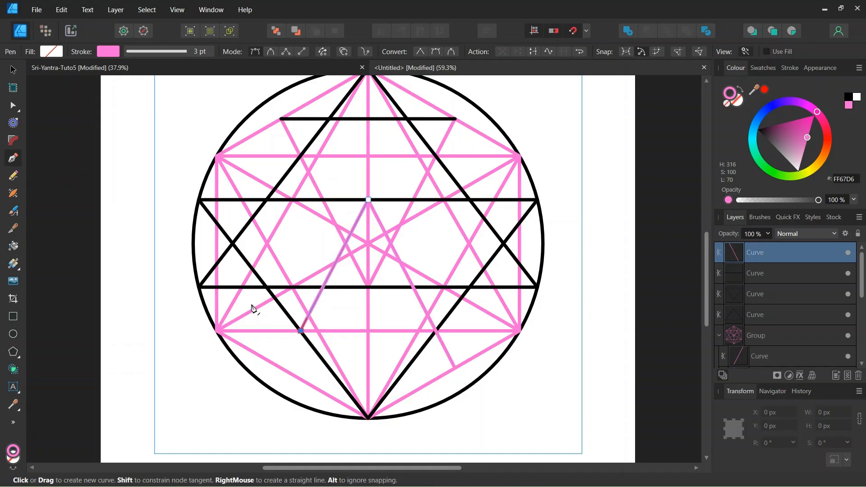
pyautogui.press('a')
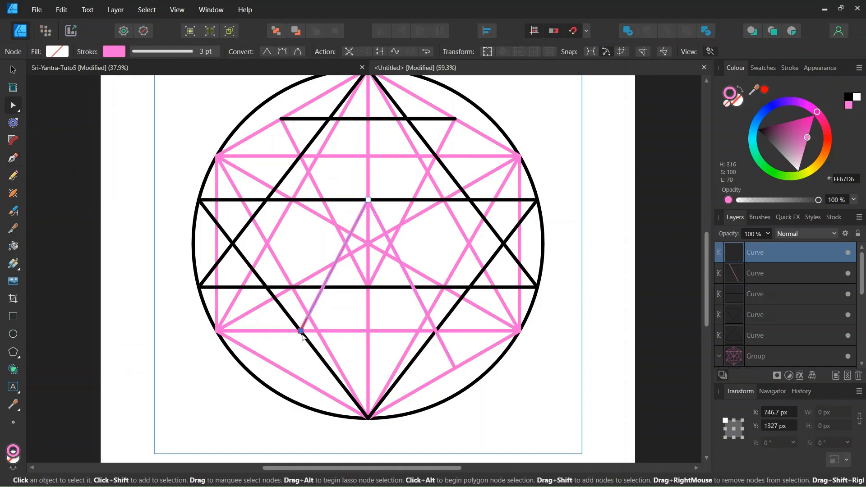
pyautogui.moveTo(301, 332); pyautogui.dragTo(288, 380)
pyautogui.click(36, 163)
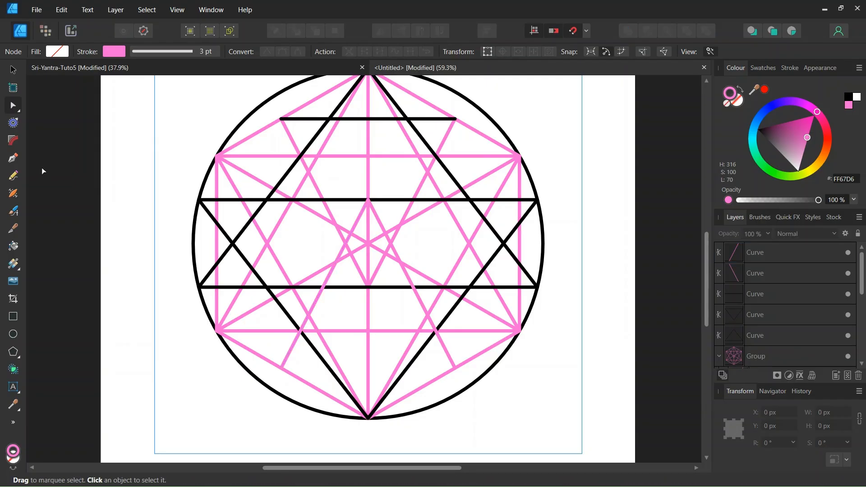
# With a black 000000 stroke, draw a horizontal line connecting the lower ends of the two new pink diagonals.
pyautogui.click(13, 157)
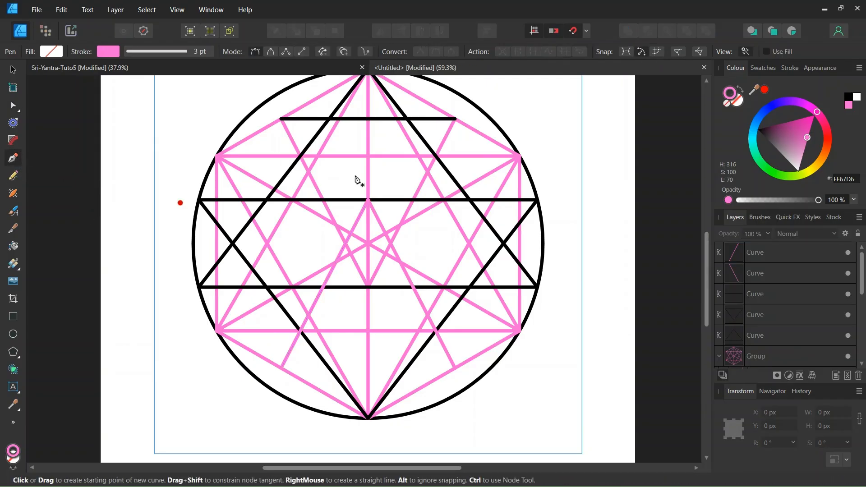
pyautogui.click(851, 96)
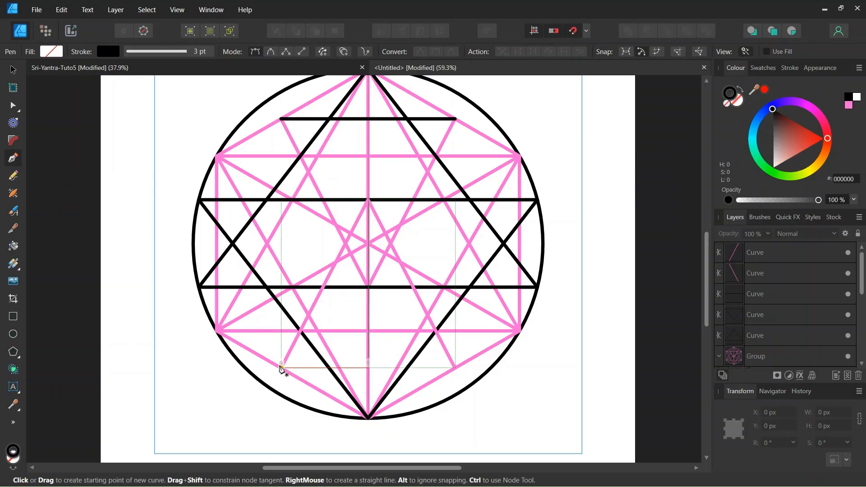
pyautogui.scroll(2, 282, 369)
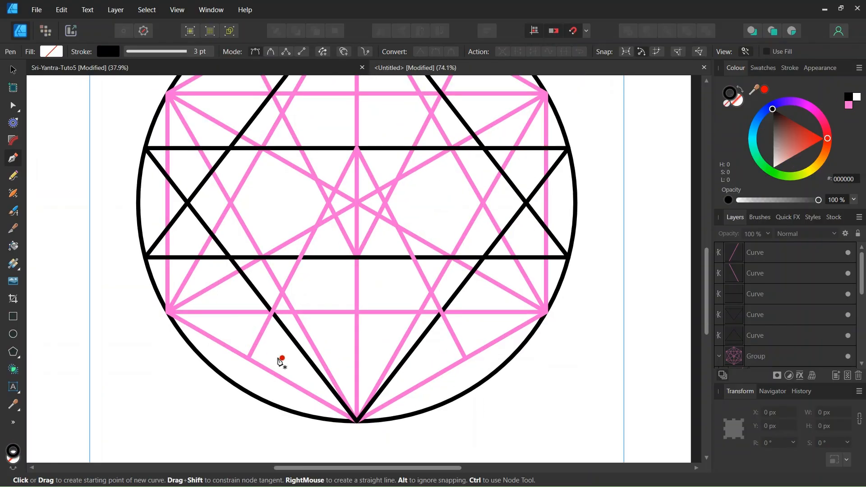
pyautogui.click(248, 358)
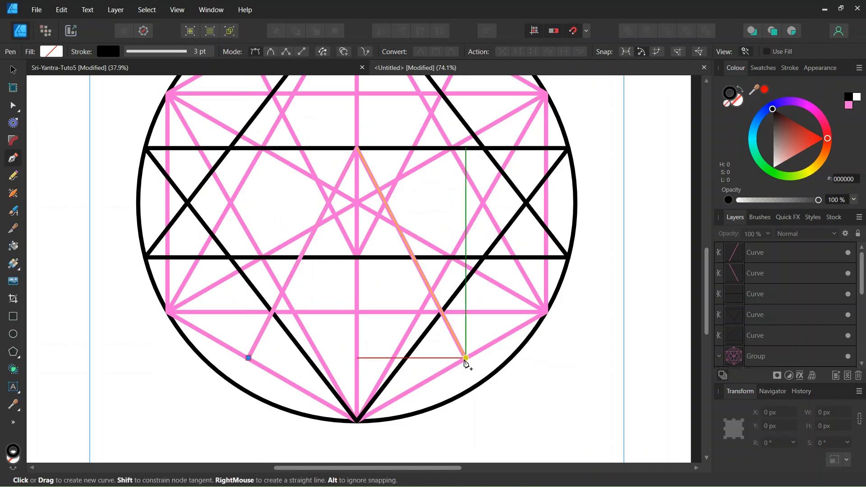
pyautogui.click(460, 366)
pyautogui.press('v')
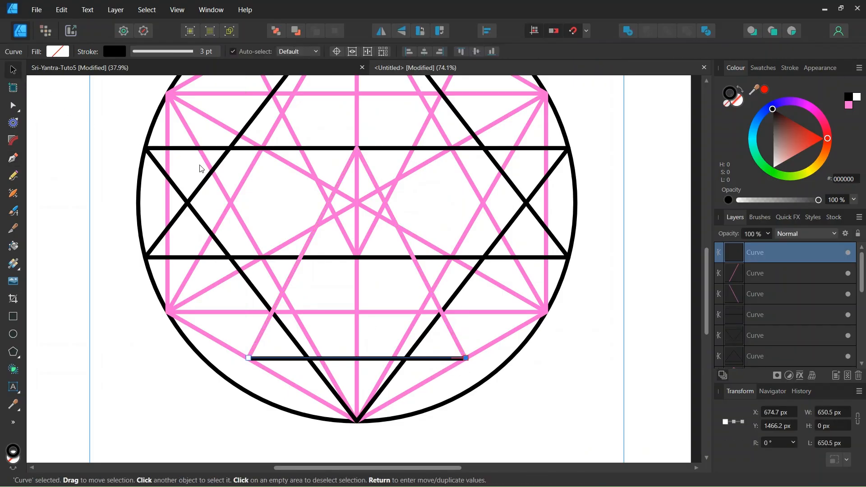
# Move the two new pink diagonal curves into the group of pink guides, then collapse the group and clear the selection.
pyautogui.click(750, 282)
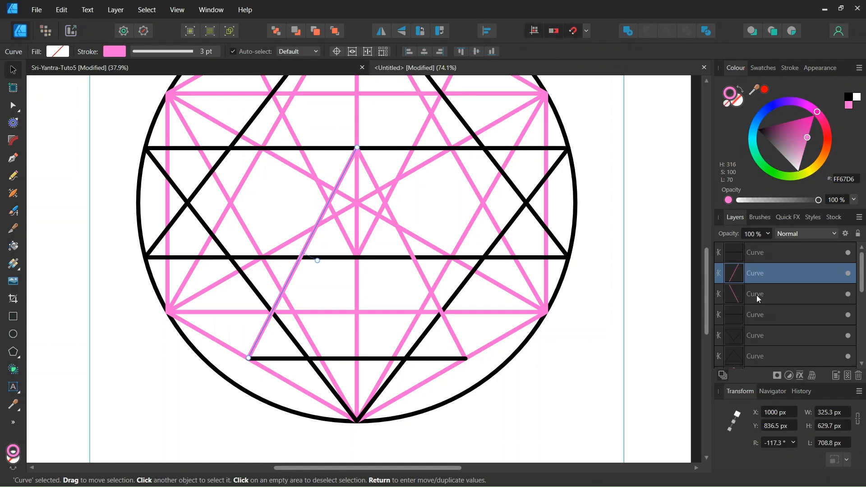
pyautogui.keyDown('shift'); pyautogui.click(756, 295); pyautogui.keyUp('shift')
pyautogui.moveTo(767, 277); pyautogui.dragTo(768, 308)
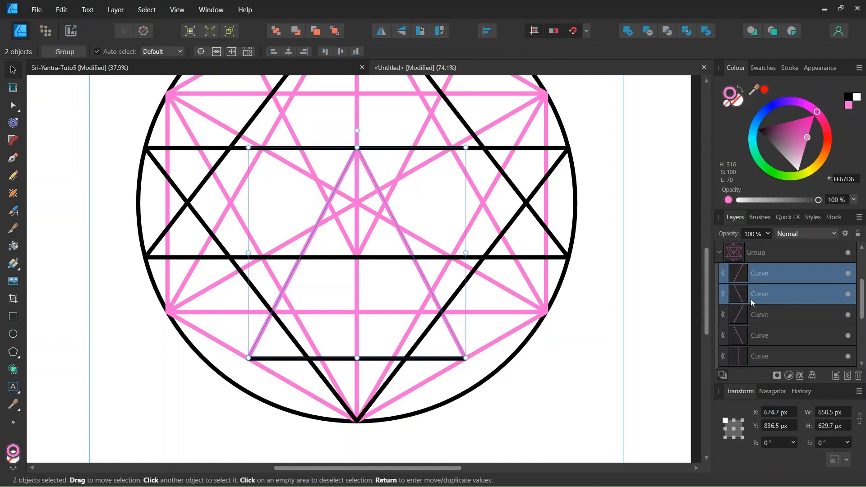
pyautogui.click(719, 255)
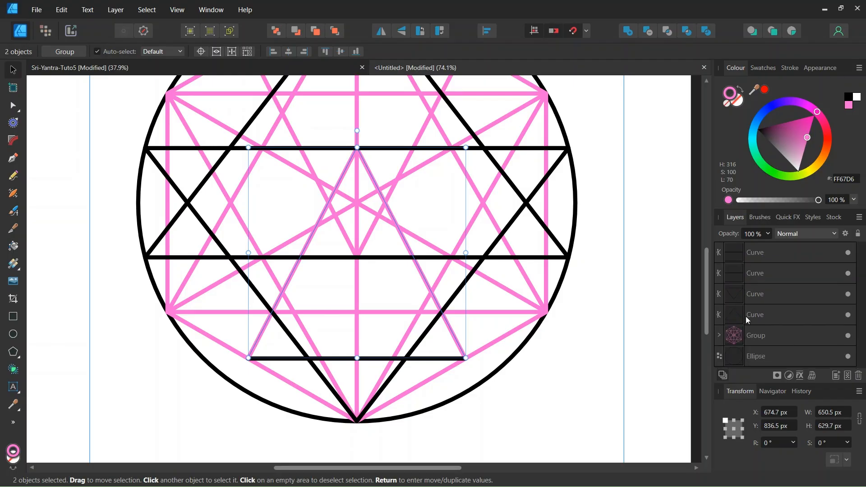
pyautogui.click(563, 352)
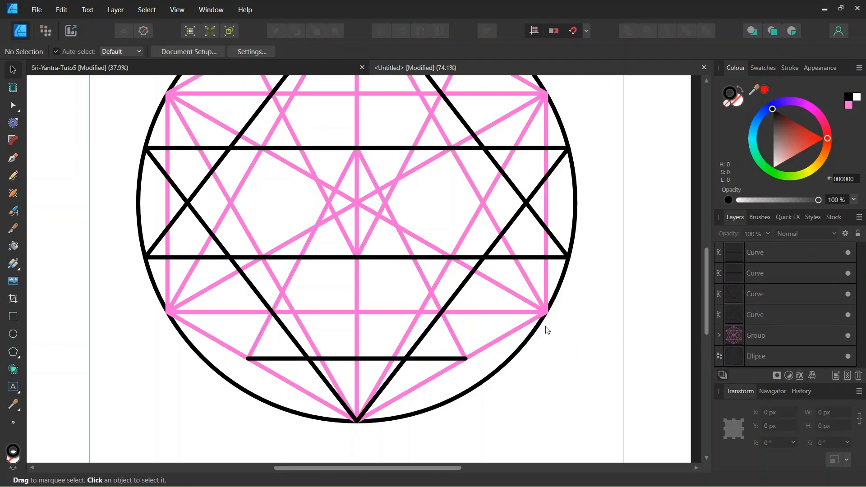
# Draw two black diagonals from the lower short black line's midpoint to where the upper long horizontal crosses the upright triangle's left and right sides.
pyautogui.scroll(-3, 548, 330)
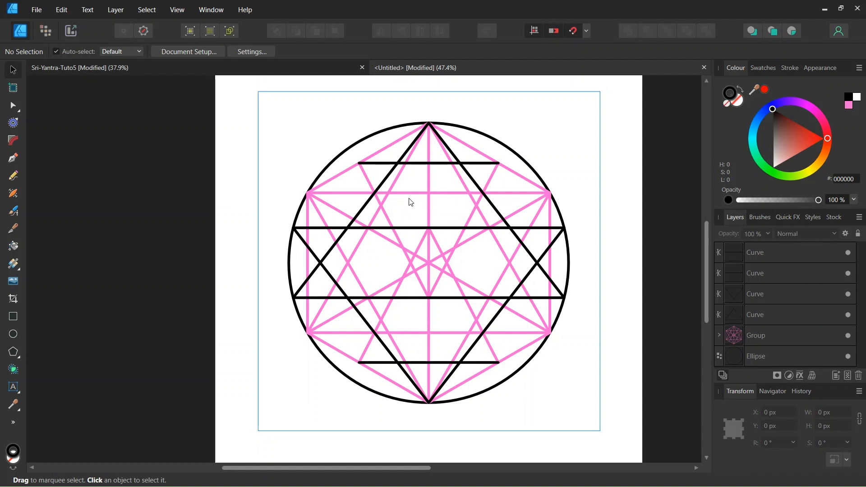
pyautogui.press('p')
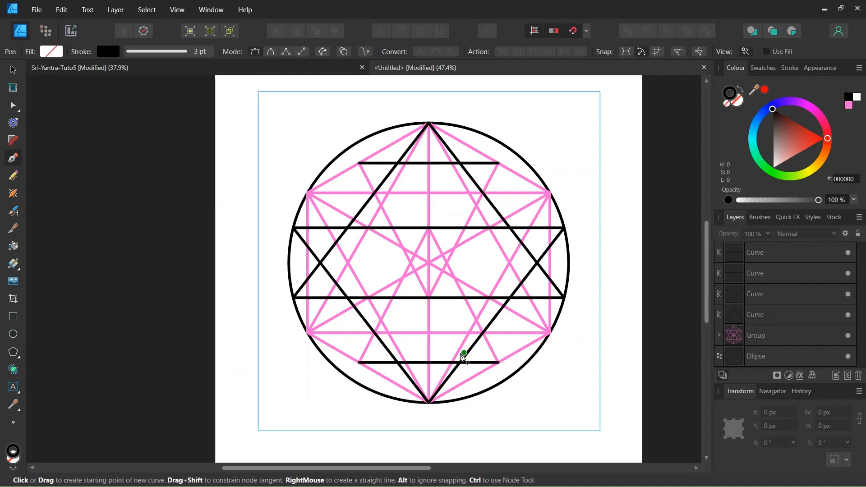
pyautogui.scroll(2, 440, 364)
pyautogui.scroll(1, 429, 365)
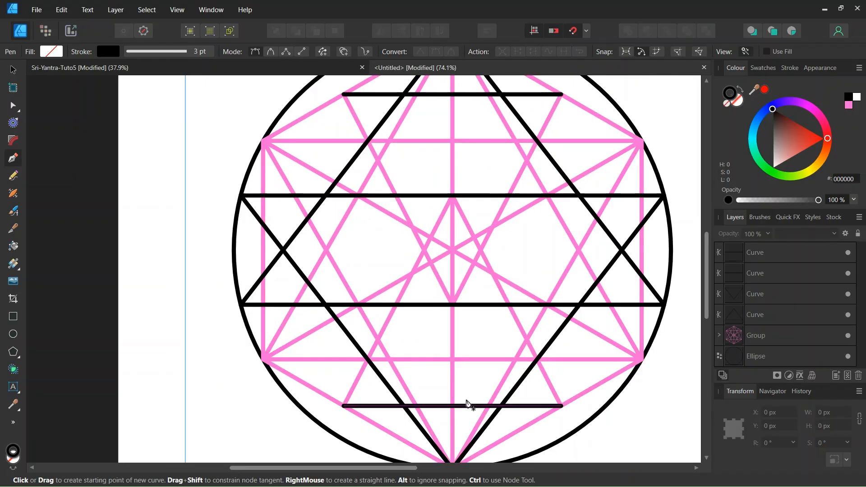
pyautogui.hotkey('ctrl', 'a')
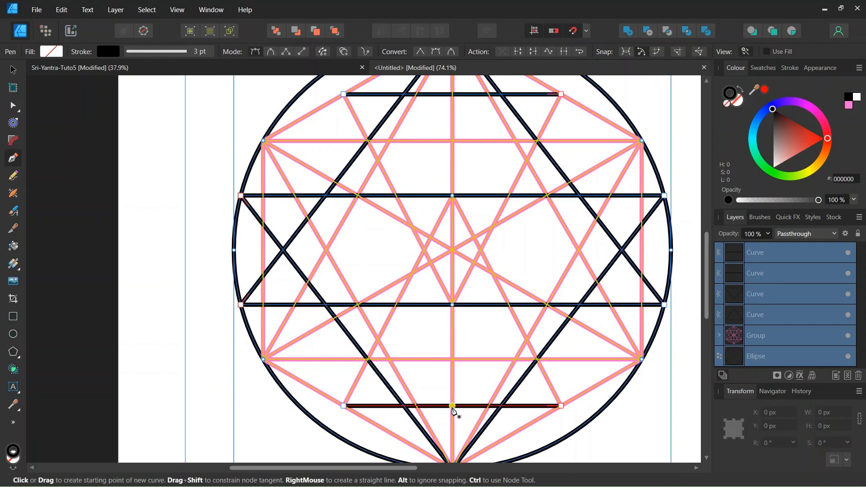
pyautogui.click(452, 408)
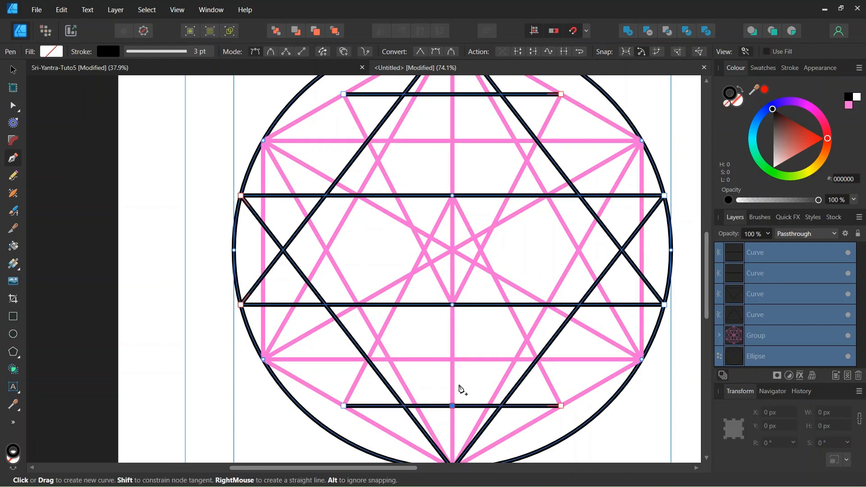
pyautogui.click(326, 196)
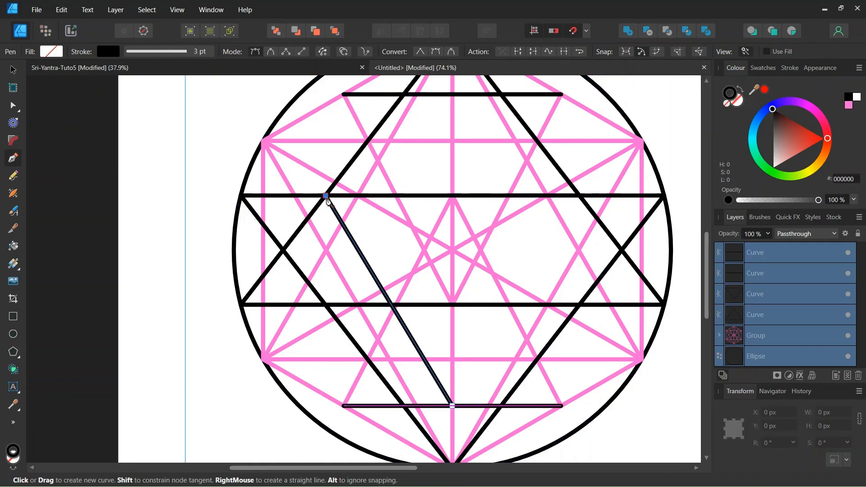
pyautogui.press('Escape')
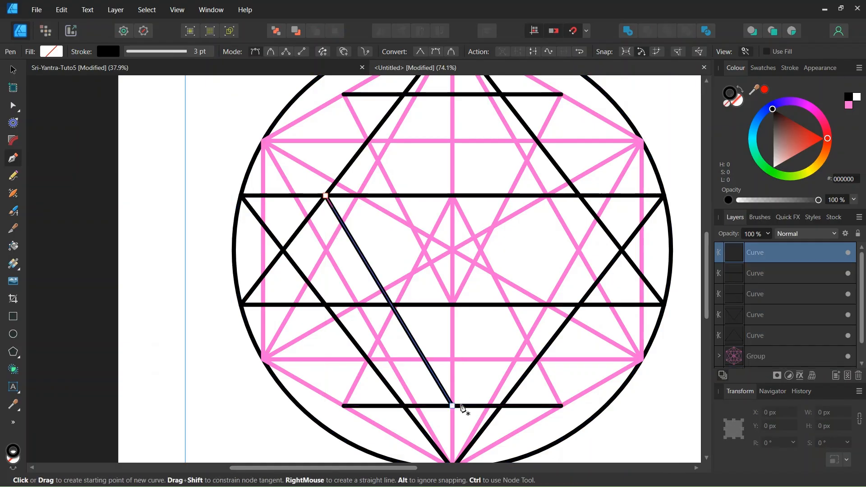
pyautogui.click(580, 196)
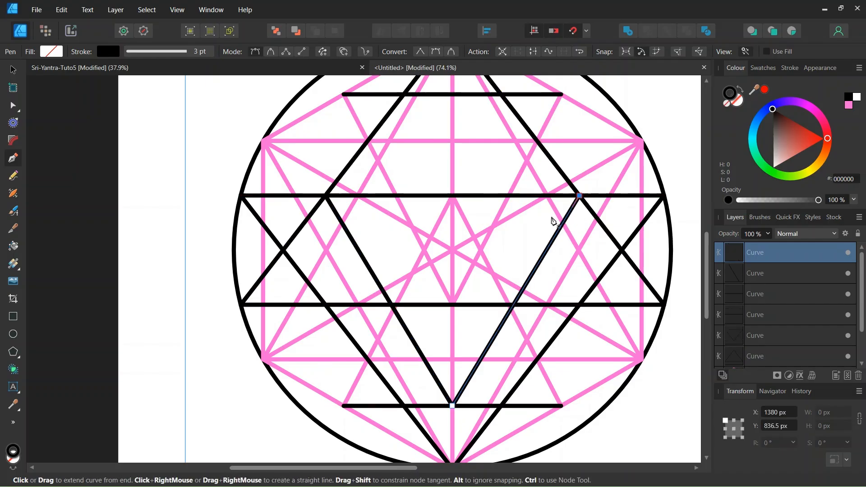
pyautogui.press('Escape')
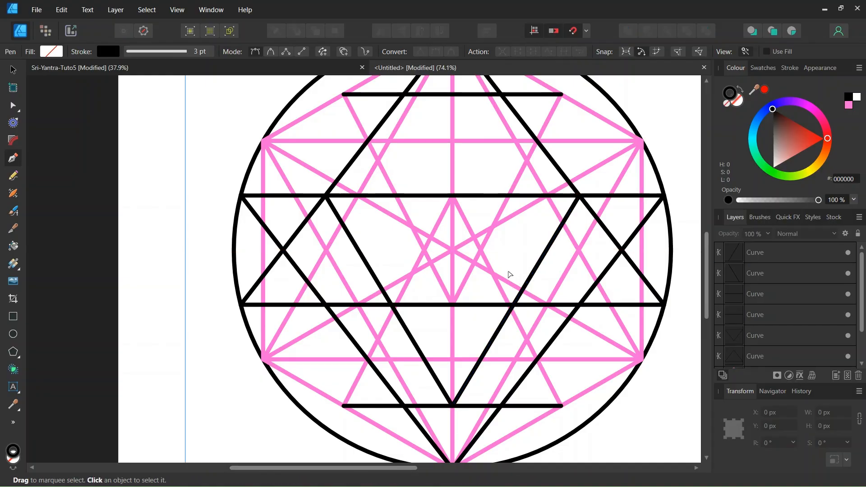
# Draw a black diagonal from the upper short black line's midpoint to where the lower long horizontal crosses the inverted triangle's left side.
pyautogui.keyDown('ctrl'); pyautogui.scroll(-2, 510, 273); pyautogui.keyUp('ctrl')
pyautogui.scroll(2, 492, 253)
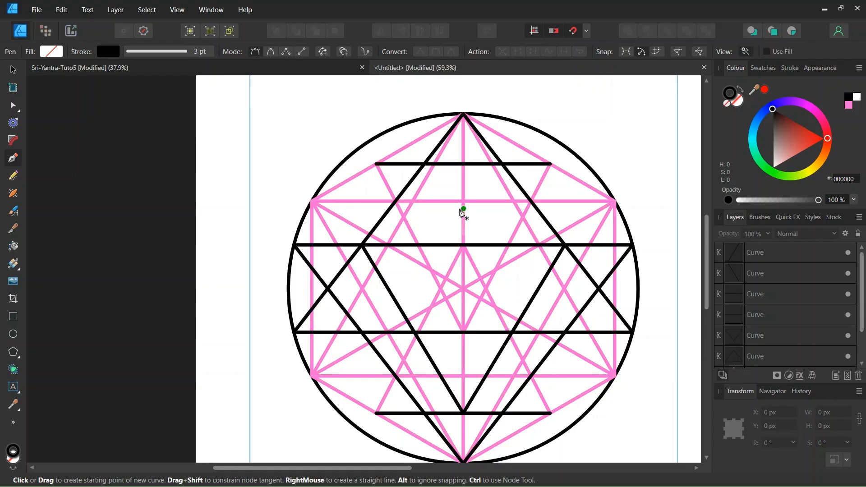
pyautogui.hotkey('ctrl', 'a')
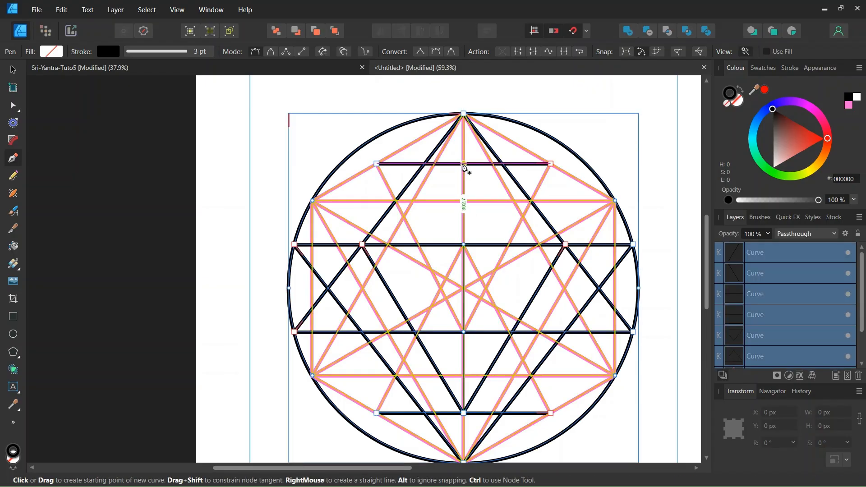
pyautogui.click(464, 164)
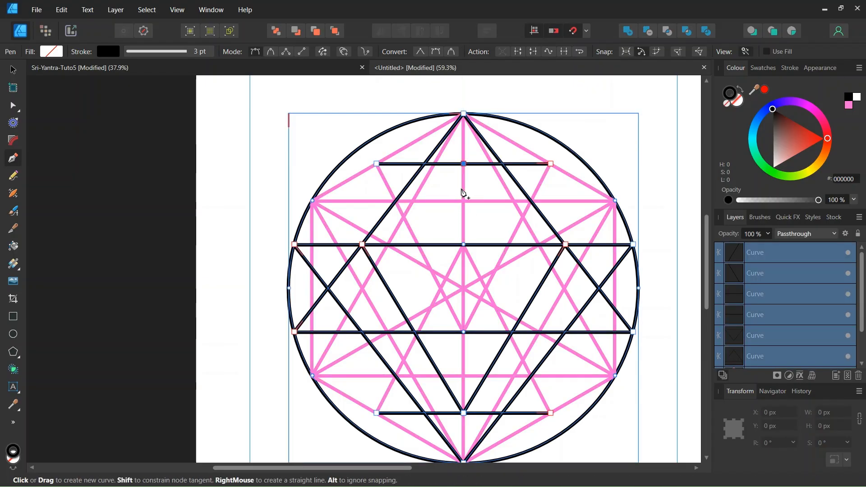
pyautogui.click(362, 332)
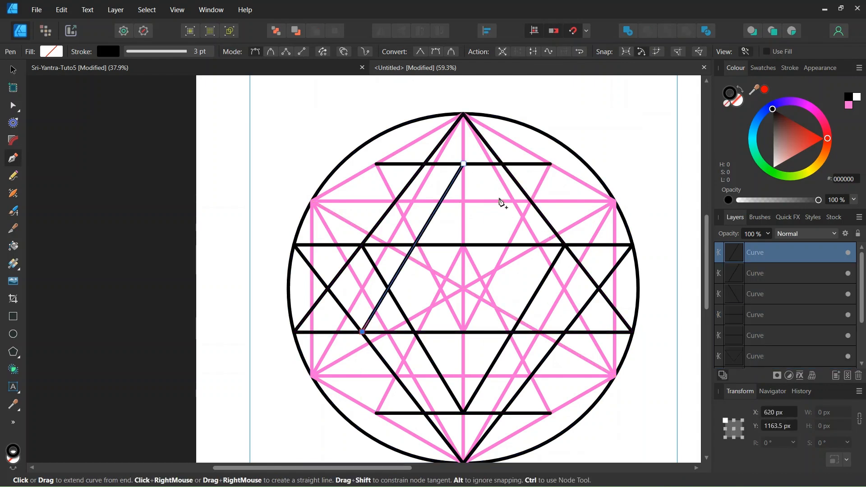
# Draw a black diagonal from the upper short black line's midpoint to where the lower long horizontal crosses the inverted triangle's right side.
pyautogui.press('Escape')
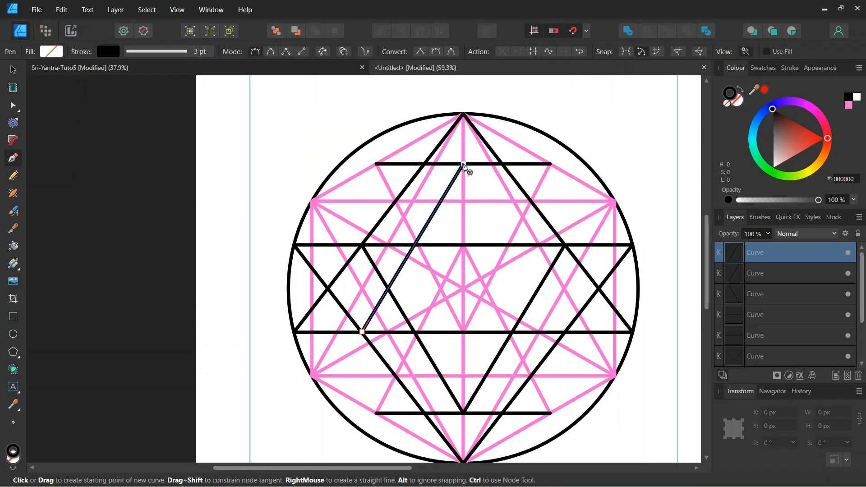
pyautogui.click(463, 164)
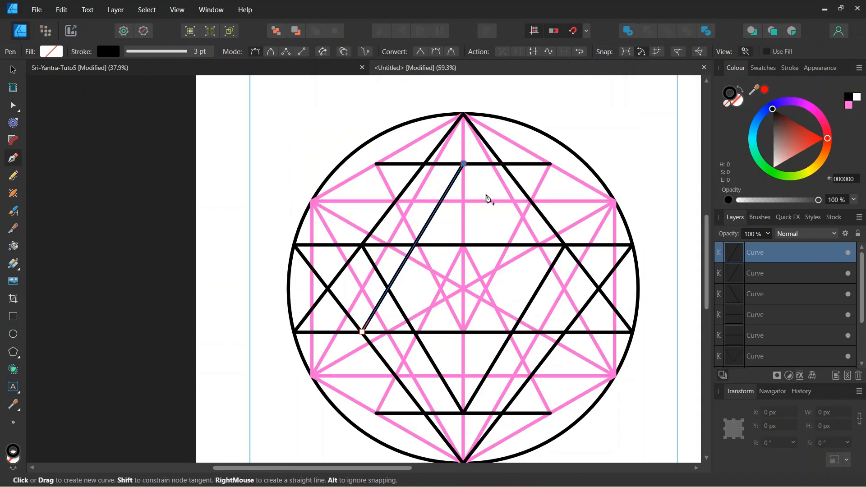
pyautogui.click(565, 332)
pyautogui.press('Escape')
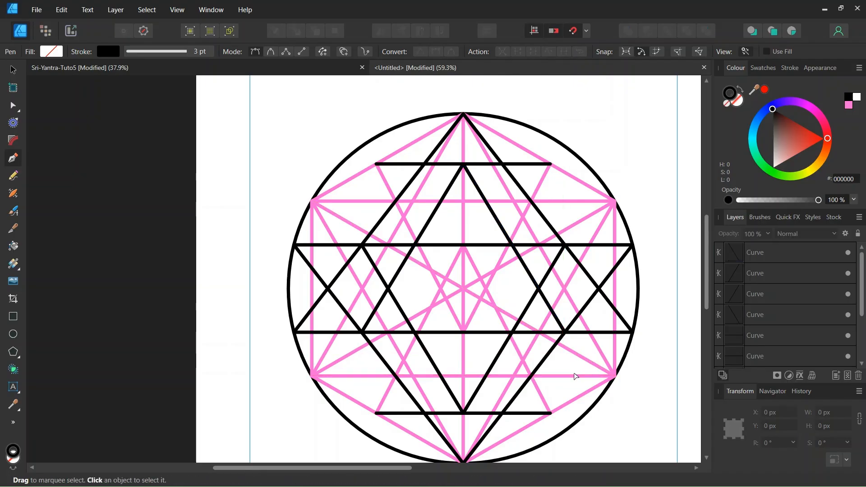
# Draw a black horizontal between the points where the pink hexagon's vertical sides cross the large upright triangle's lower left and right sides.
pyautogui.hotkey('ctrl', 'a')
pyautogui.scroll(1, 532, 301)
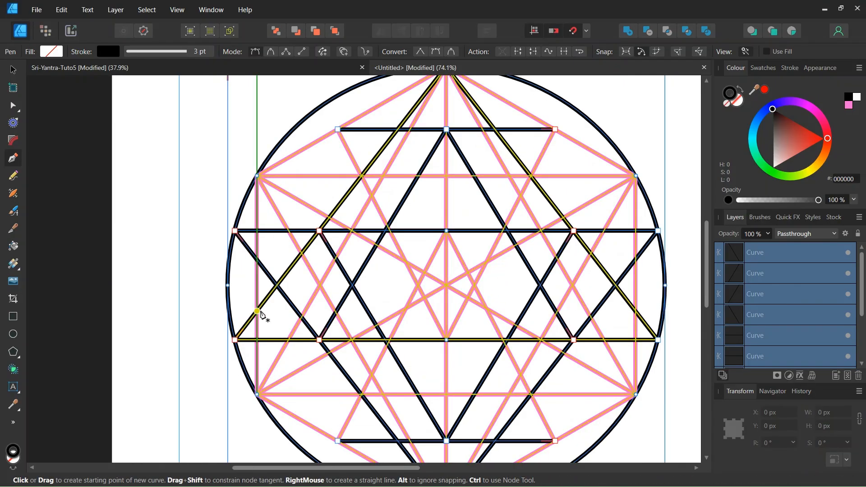
pyautogui.scroll(1, 261, 316)
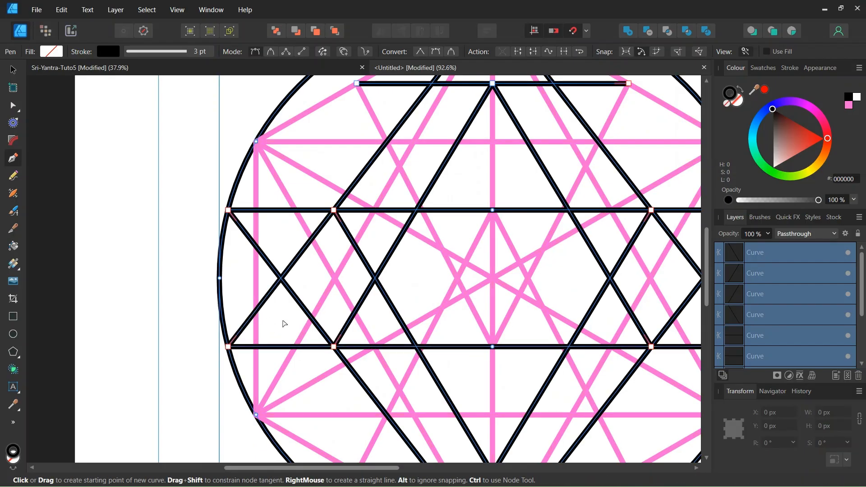
pyautogui.scroll(-2, 285, 324)
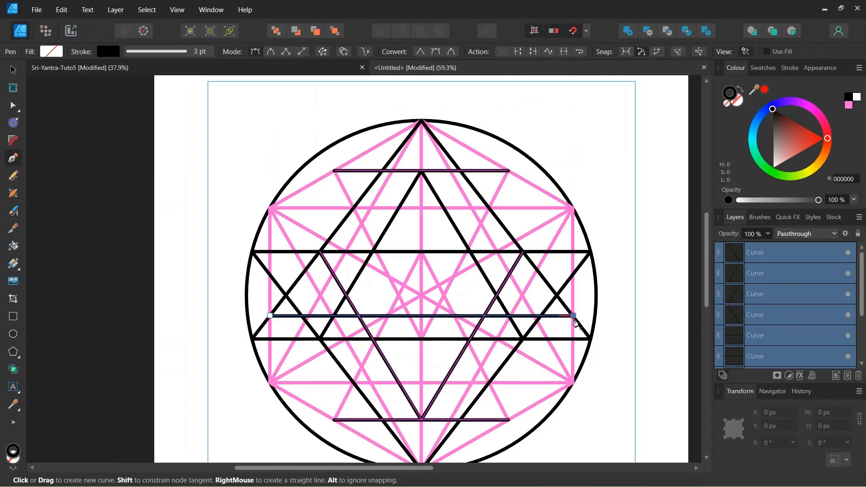
pyautogui.click(573, 315)
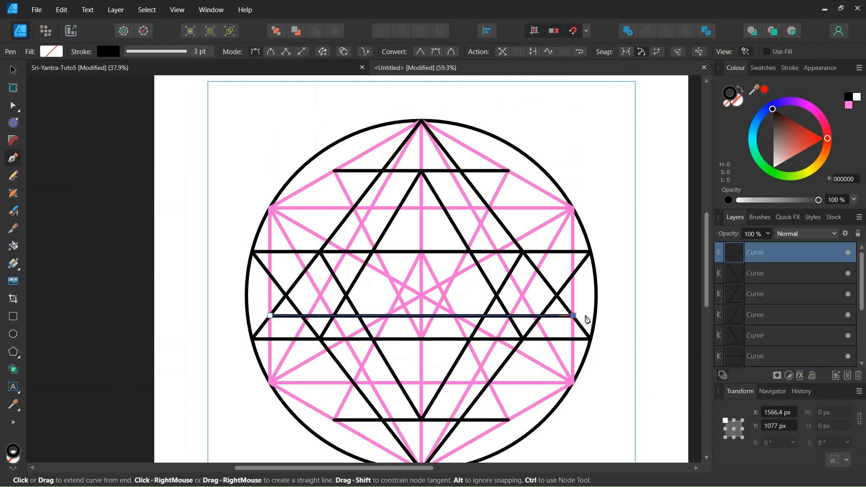
# Shorten both ends of the new horizontal to meet the smaller inverted triangle's two sides, then clear the selection.
pyautogui.click(14, 110)
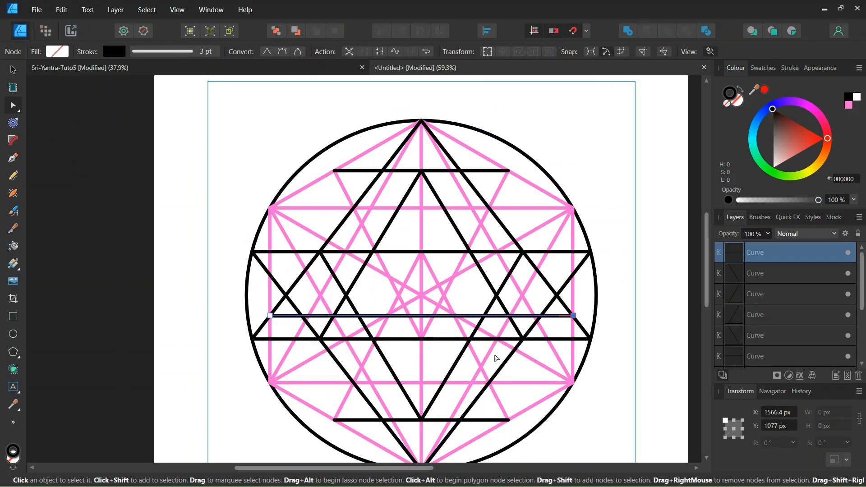
pyautogui.scroll(1, 497, 358)
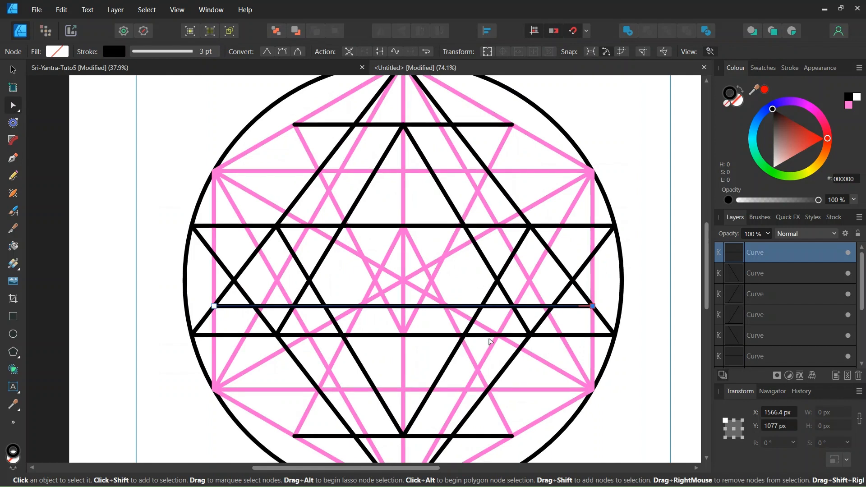
pyautogui.keyDown('shift'); pyautogui.click(477, 315); pyautogui.keyUp('shift')
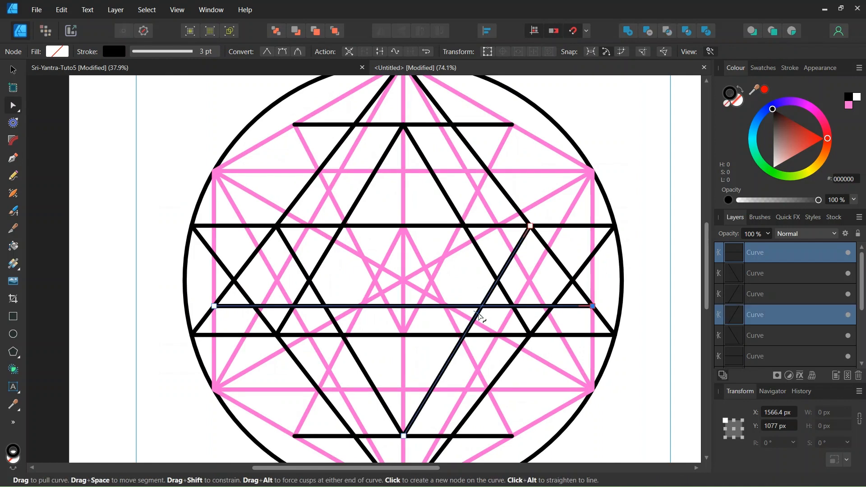
pyautogui.keyDown('shift'); pyautogui.click(336, 325); pyautogui.keyUp('shift')
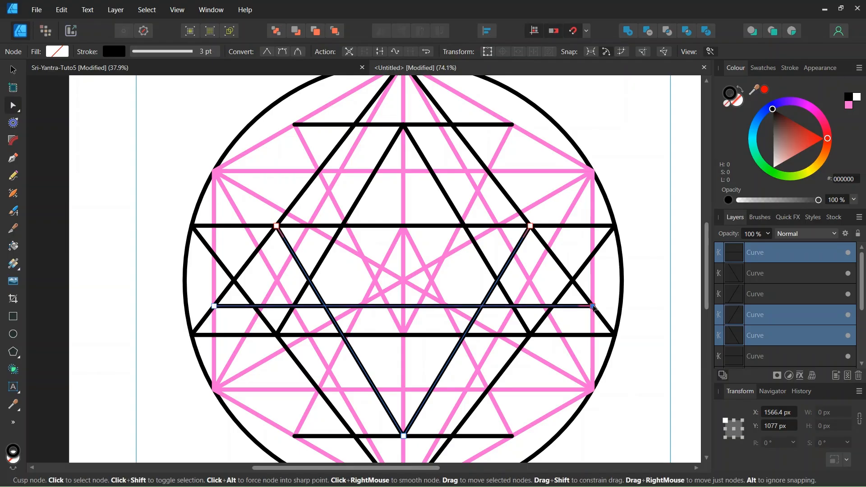
pyautogui.moveTo(566, 307); pyautogui.dragTo(482, 306)
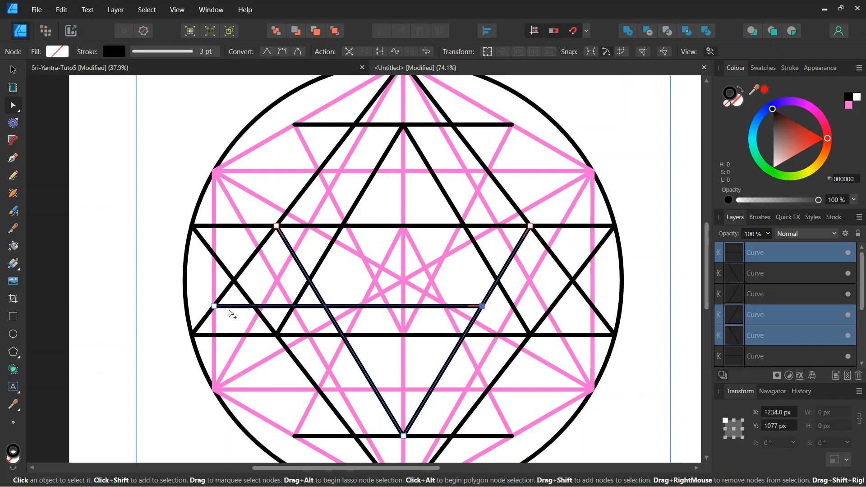
pyautogui.moveTo(214, 306); pyautogui.dragTo(331, 308)
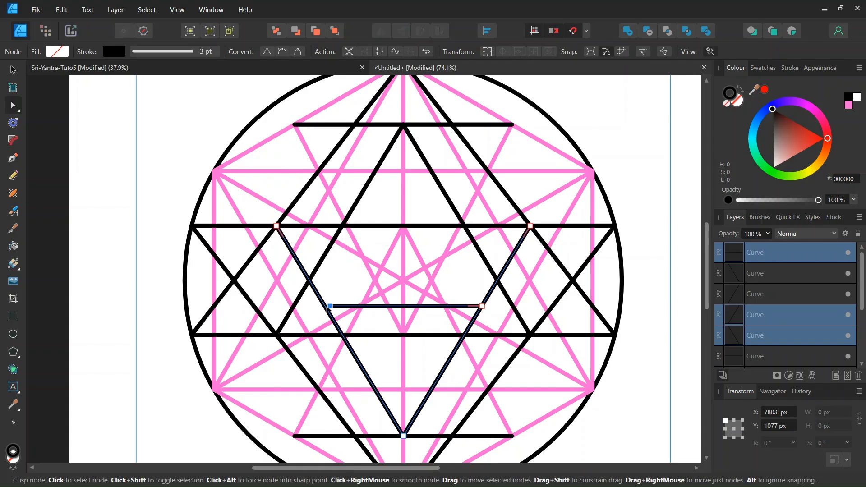
pyautogui.moveTo(328, 308); pyautogui.dragTo(324, 308)
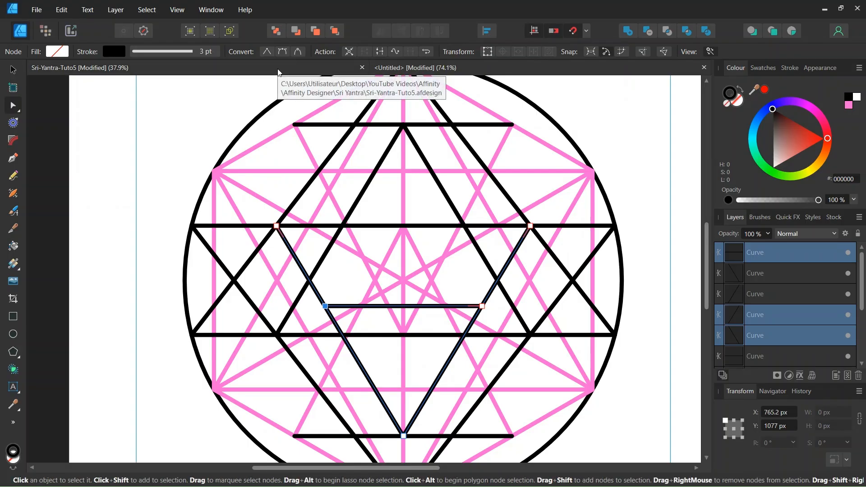
pyautogui.press('Escape')
pyautogui.press('Escape')
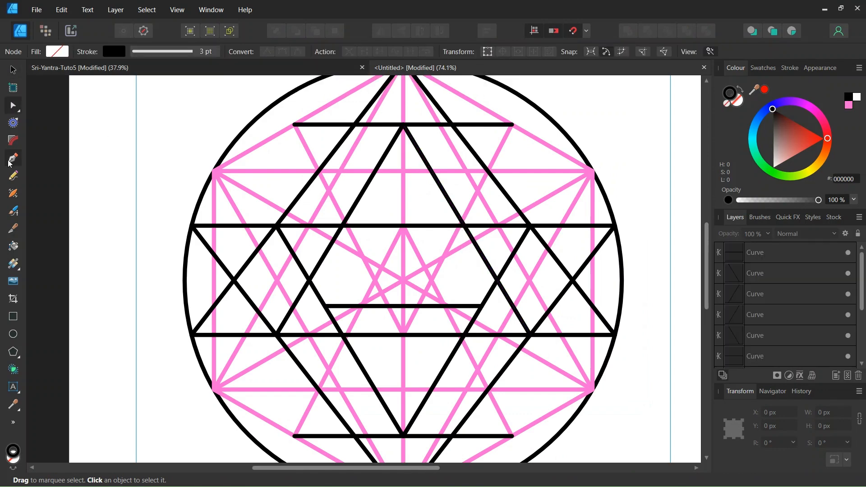
# Draw a black diagonal from the shortened horizontal's midpoint through the upper long horizontal's crossing with the inner upright triangle's right side, ending level with the upper short line.
pyautogui.click(403, 306)
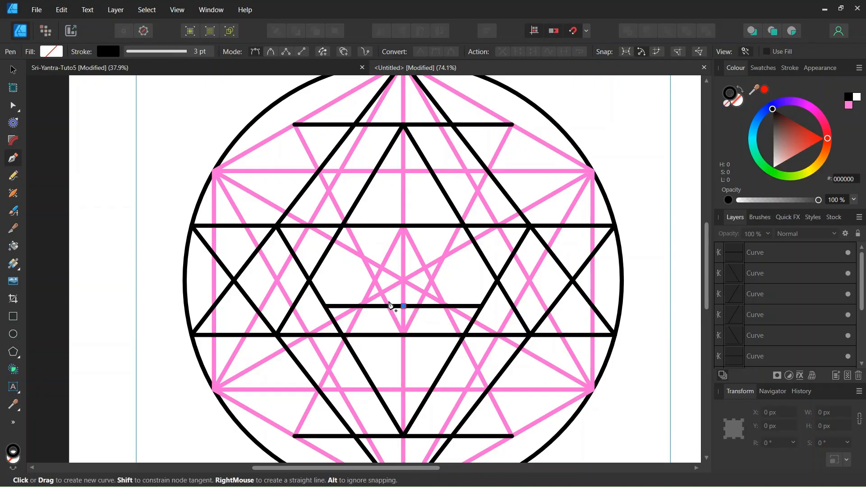
pyautogui.click(465, 225)
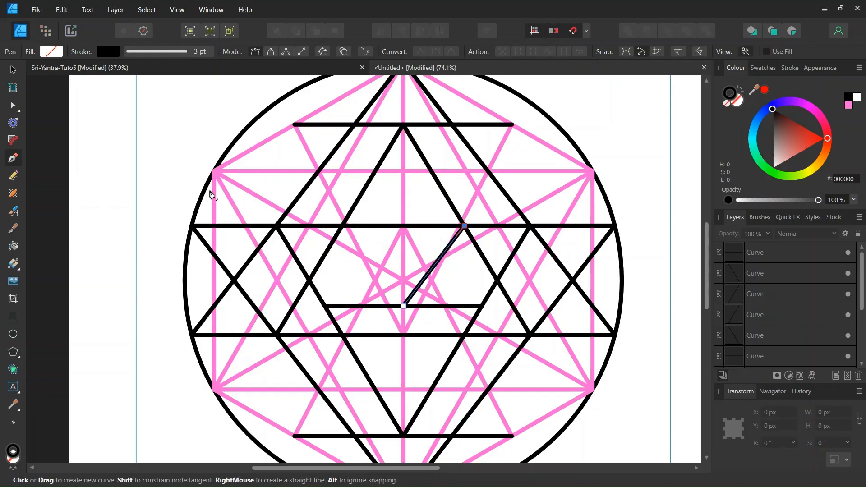
pyautogui.click(13, 105)
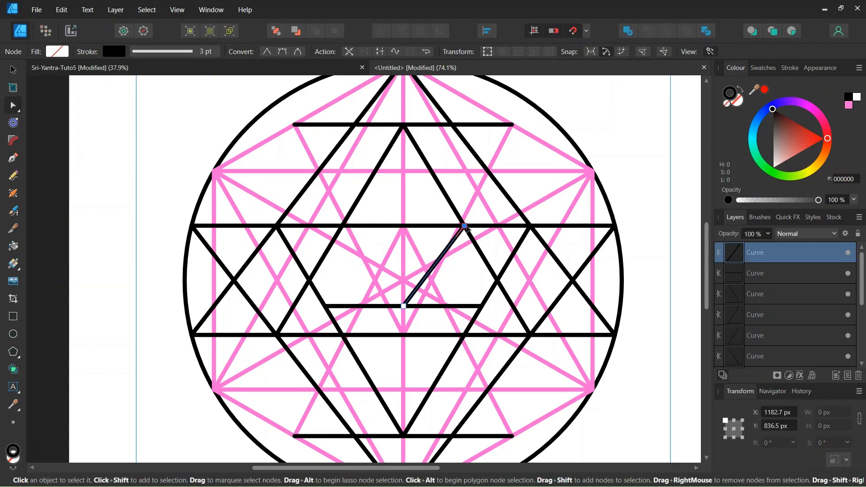
pyautogui.moveTo(465, 226); pyautogui.dragTo(547, 123)
# Extend the upper short black line's right end to the new diagonal's upper end, then clear the selection.
pyautogui.click(489, 125)
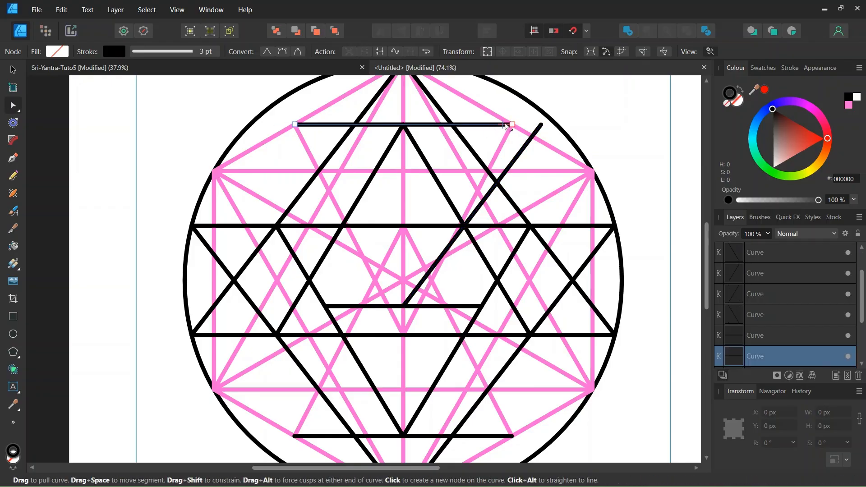
pyautogui.click(513, 126)
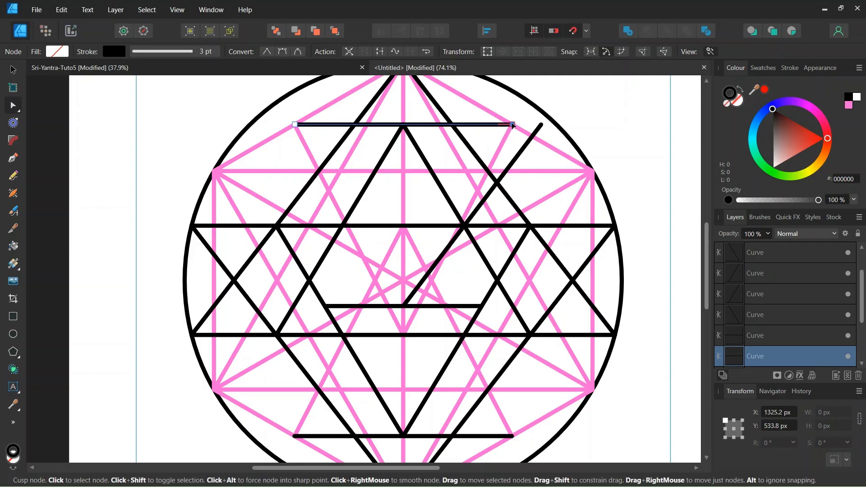
pyautogui.moveTo(512, 126); pyautogui.dragTo(543, 128)
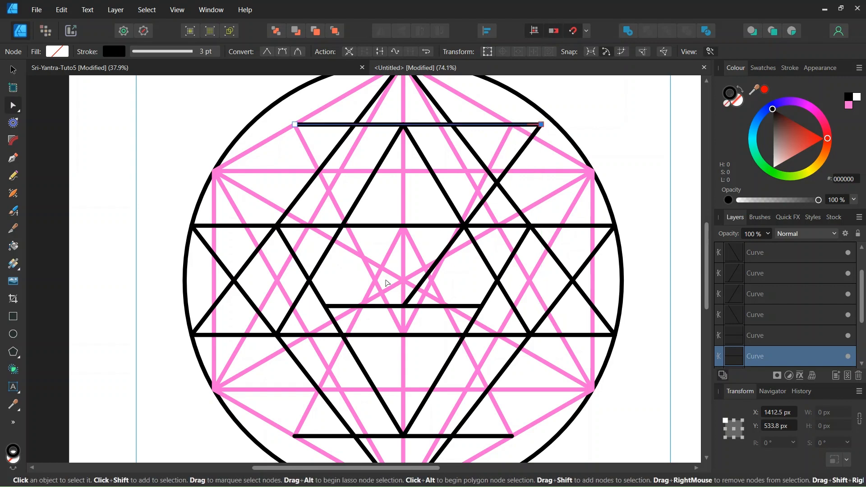
pyautogui.click(297, 258)
pyautogui.click(95, 187)
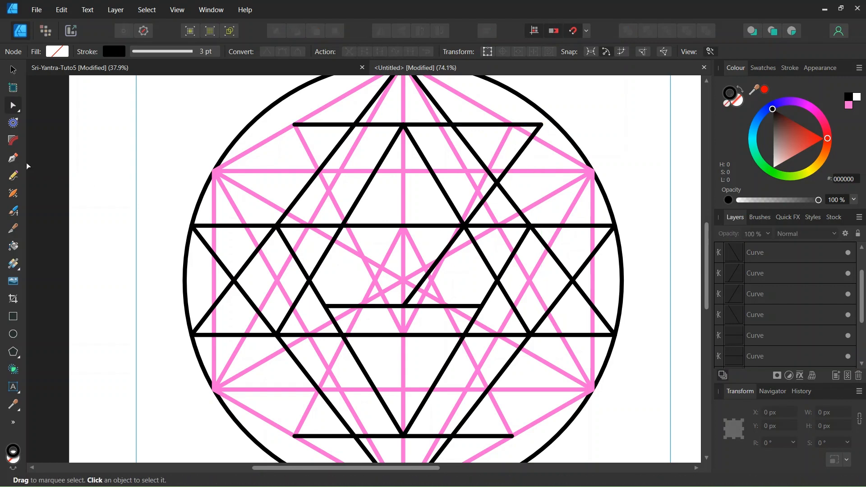
# Draw the mirrored black diagonal from the same midpoint through the inner upright triangle's left crossing with the long horizontal, extending it to the upper short line's level.
pyautogui.press('p')
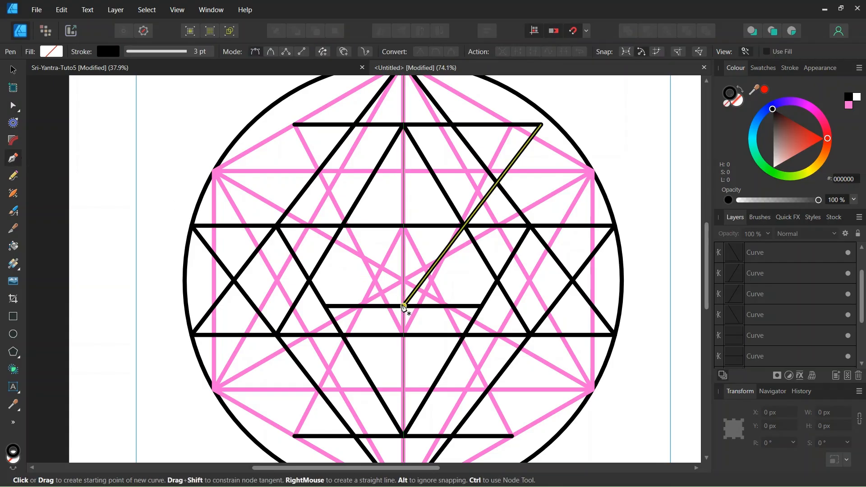
pyautogui.click(404, 307)
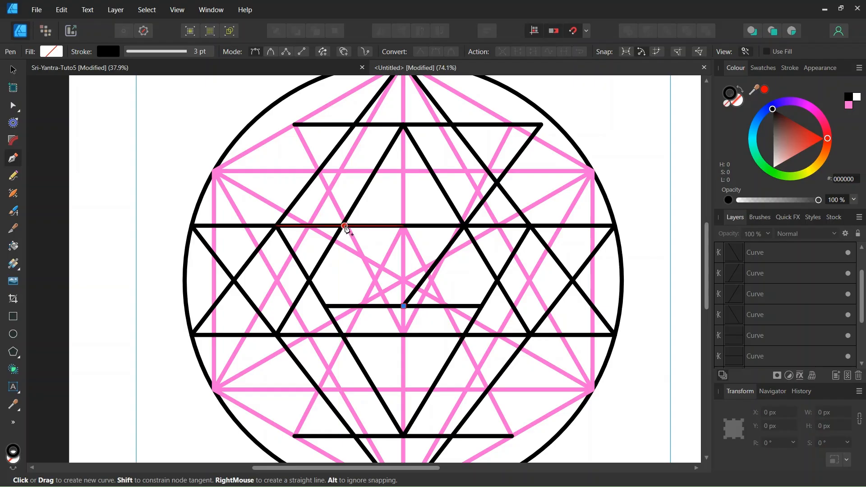
pyautogui.scroll(4, 344, 224)
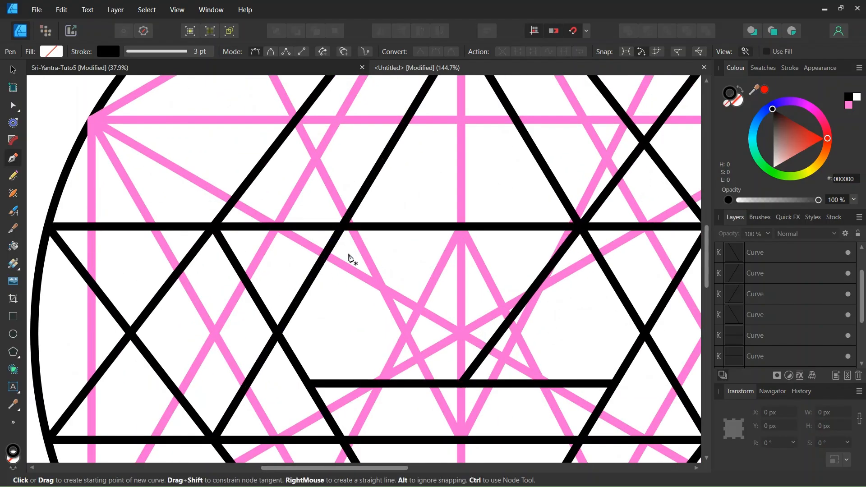
pyautogui.hotkey('ctrl', 'a')
pyautogui.click(461, 385)
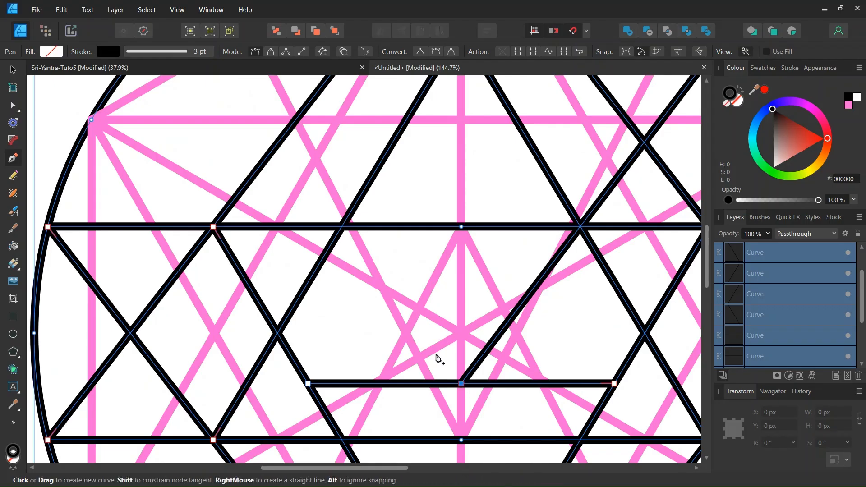
pyautogui.click(342, 227)
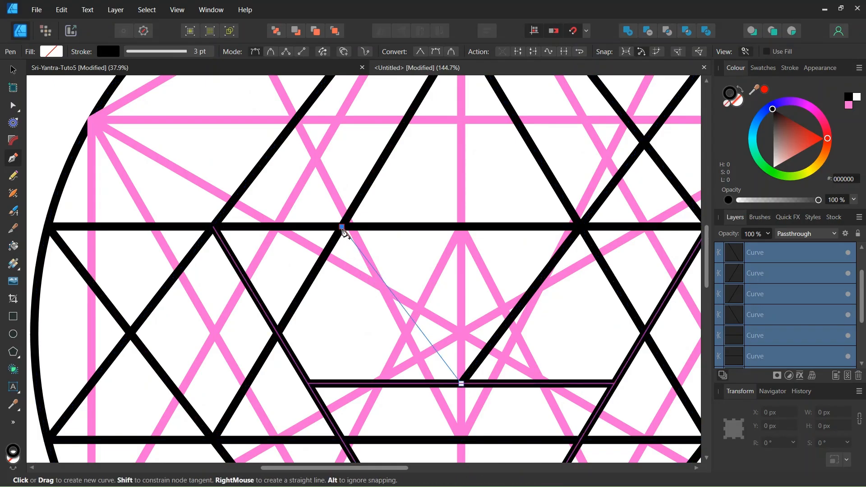
pyautogui.scroll(-3, 343, 228)
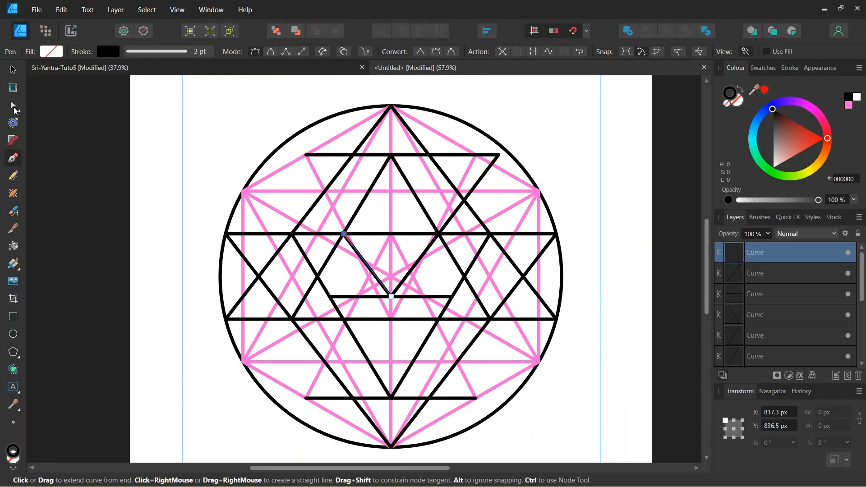
pyautogui.click(14, 106)
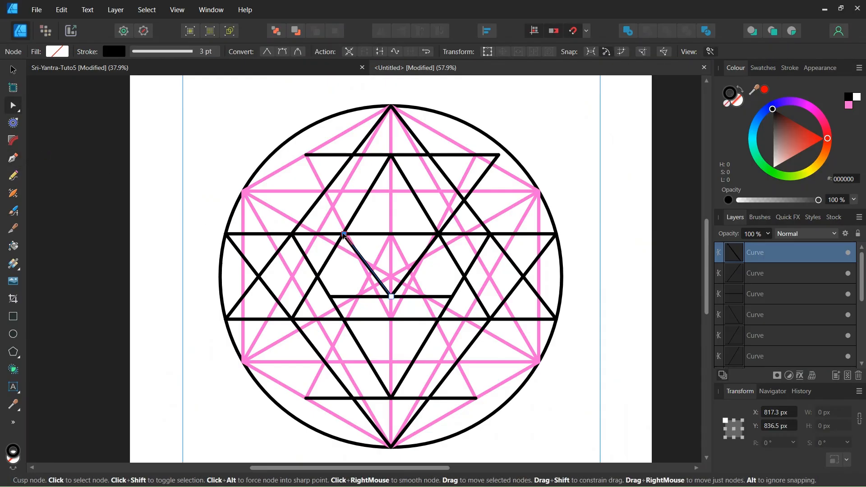
pyautogui.moveTo(344, 234); pyautogui.dragTo(283, 155)
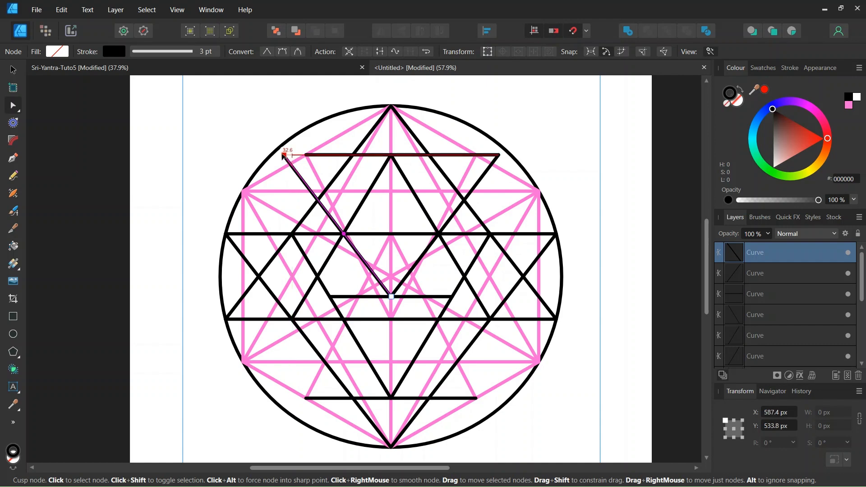
# Extend the upper short black line's left end to the left diagonal's upper end, then clear the selection.
pyautogui.click(319, 160)
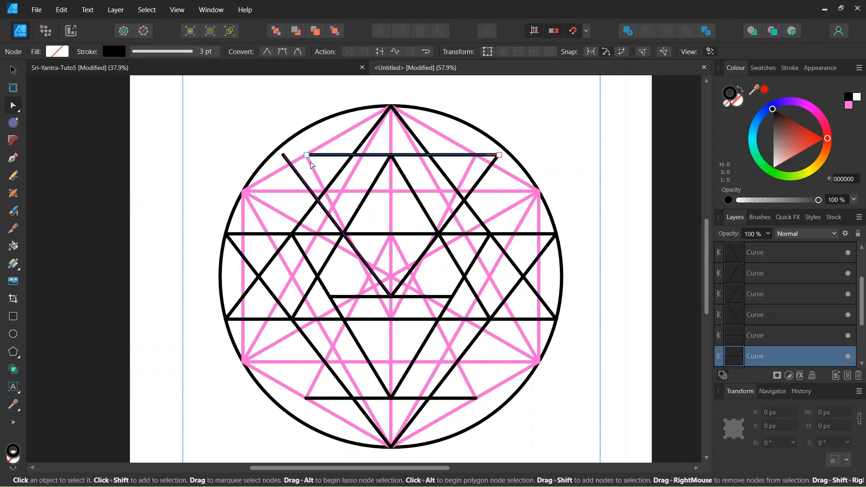
pyautogui.click(308, 155)
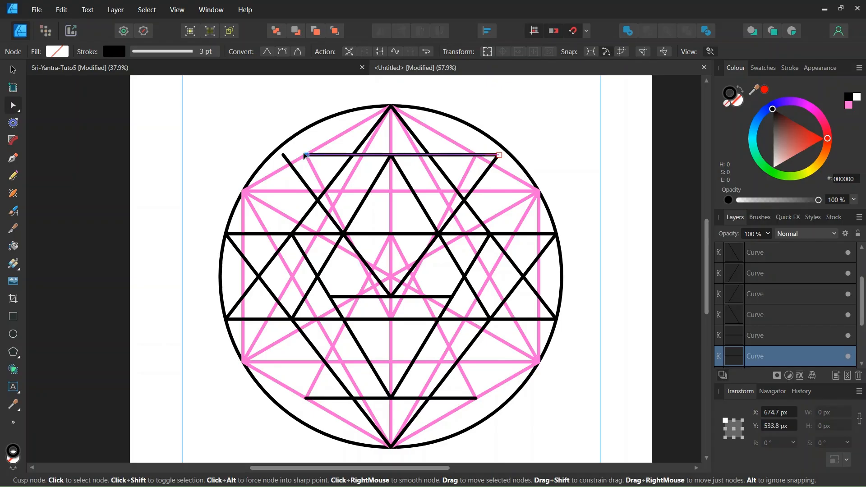
pyautogui.moveTo(296, 156); pyautogui.dragTo(285, 156)
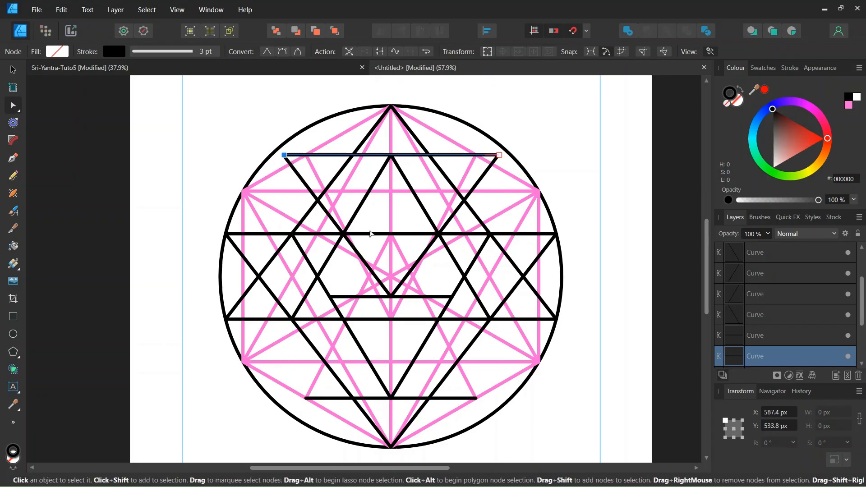
pyautogui.click(415, 237)
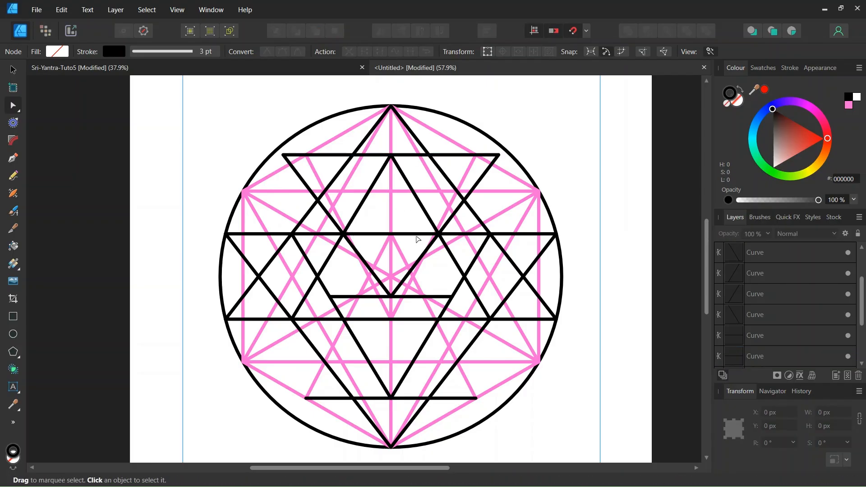
pyautogui.scroll(1, 476, 257)
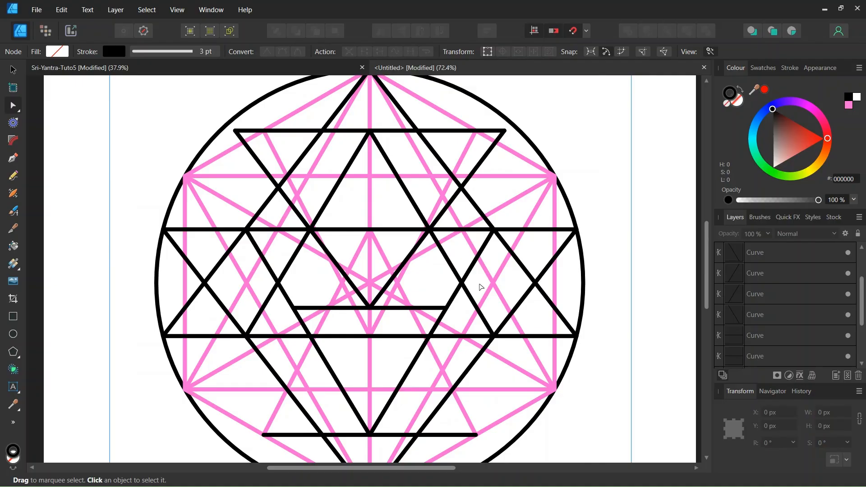
# Draw a black horizontal between the outer upright triangle's crossings with the two new diagonals, then clear the selection.
pyautogui.hotkey('ctrl', 'a')
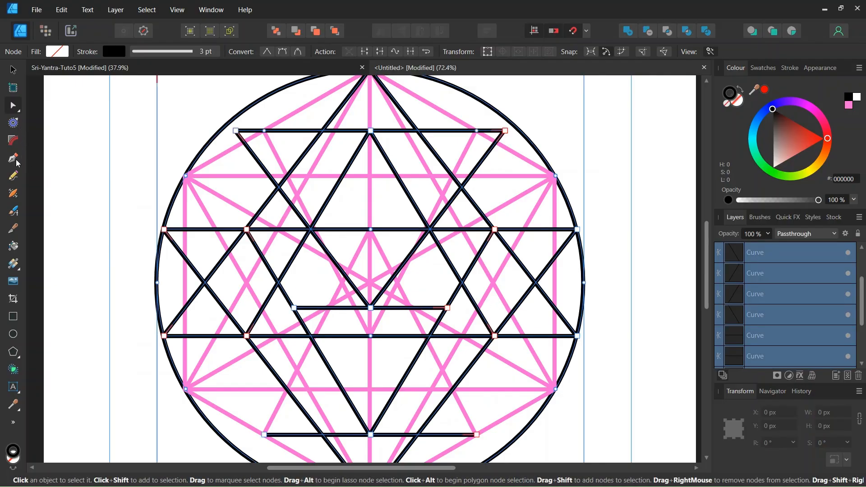
pyautogui.press('p')
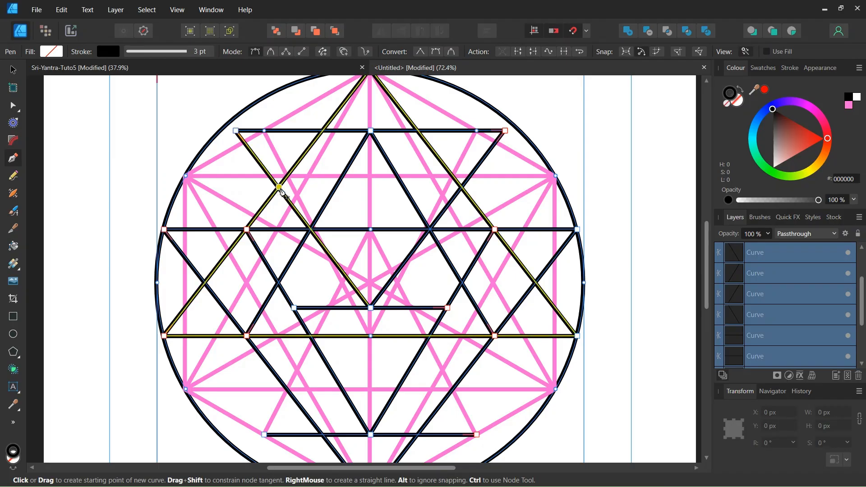
pyautogui.click(280, 187)
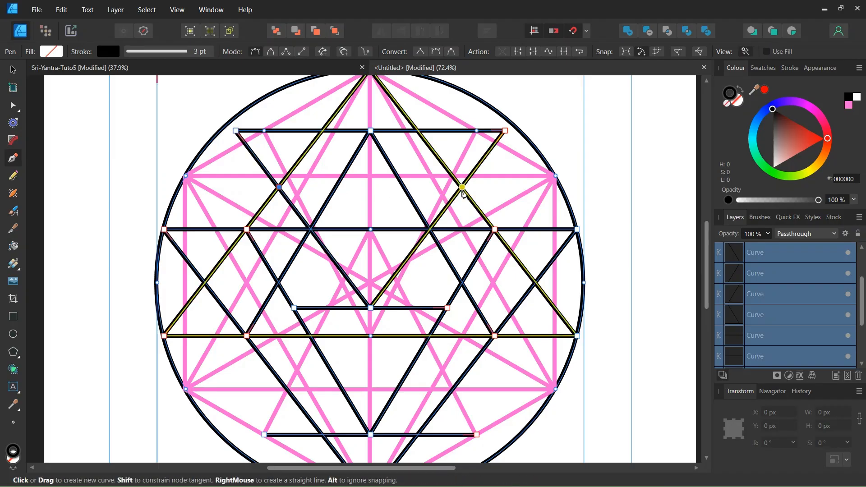
pyautogui.click(462, 186)
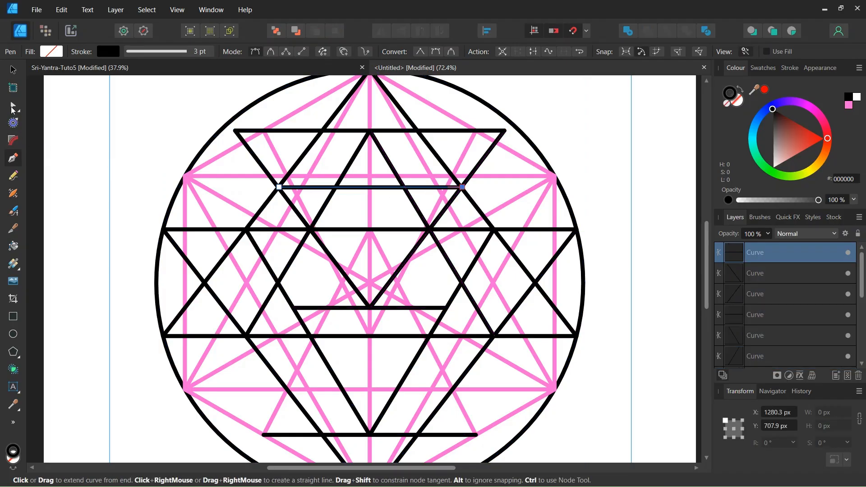
pyautogui.hotkey('ctrl', 'd')
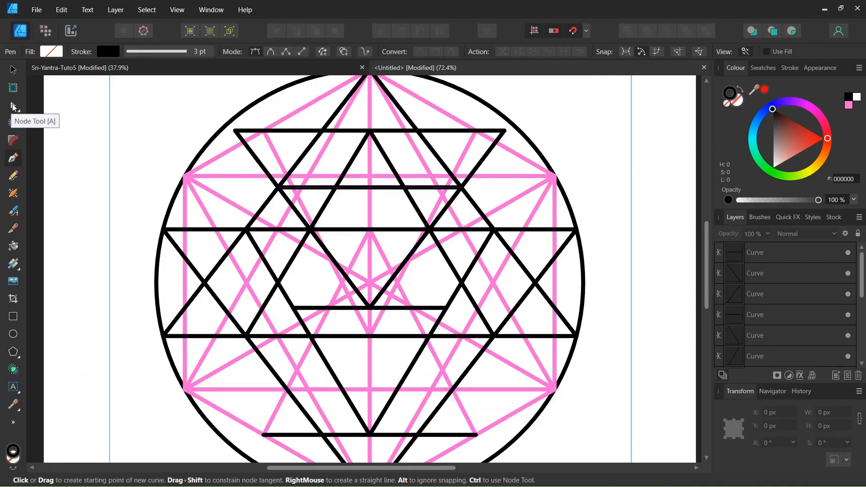
# Extend the left black diagonal rising from the lower short line's midpoint up to the new horizontal's level.
pyautogui.click(13, 107)
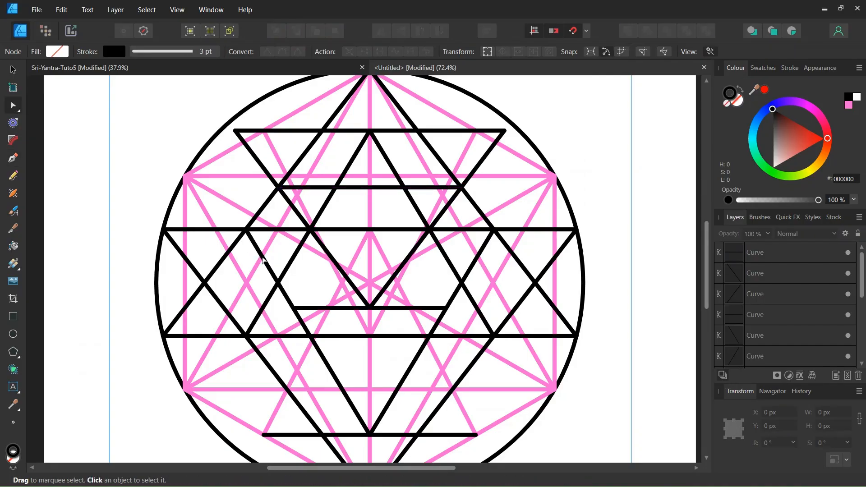
pyautogui.click(264, 261)
pyautogui.click(246, 230)
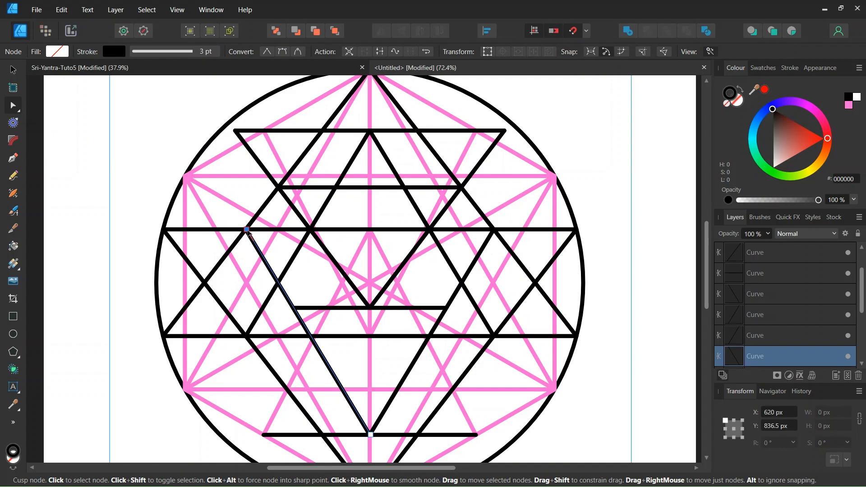
pyautogui.moveTo(247, 230); pyautogui.dragTo(214, 181)
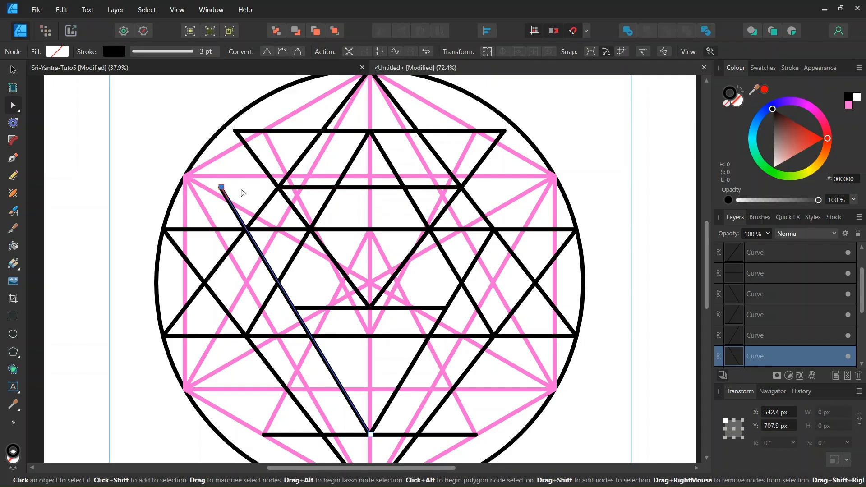
# Extend the new horizontal's left end to the upper end of the lengthened left diagonal.
pyautogui.click(303, 187)
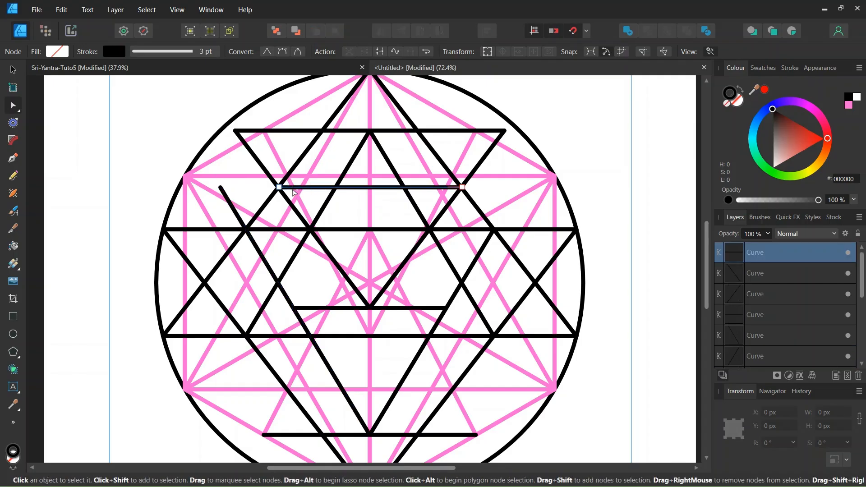
pyautogui.click(279, 186)
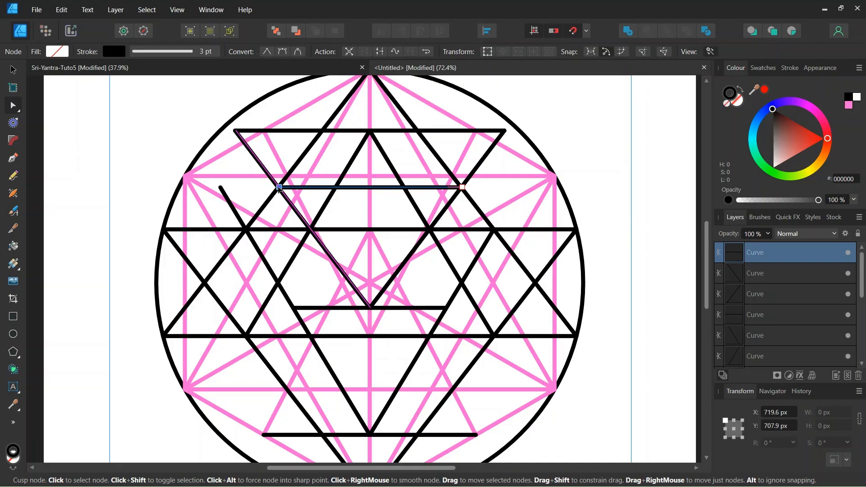
pyautogui.moveTo(281, 189); pyautogui.dragTo(221, 187)
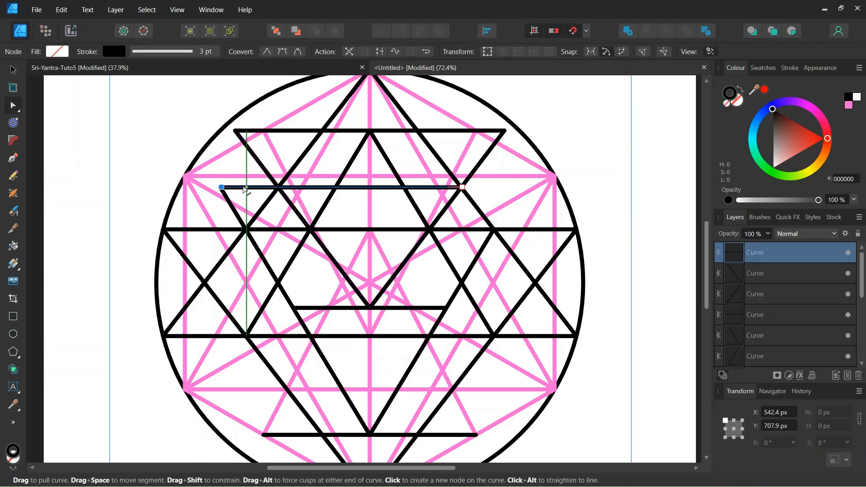
pyautogui.scroll(1, 239, 190)
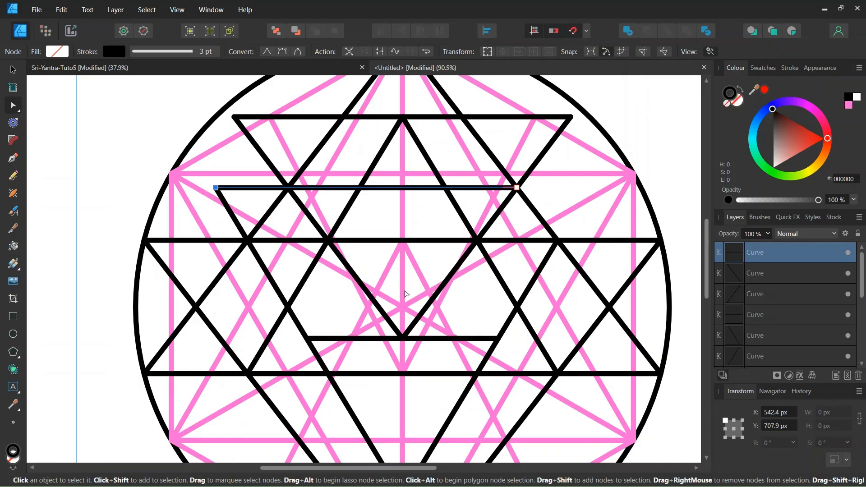
pyautogui.scroll(-1, 477, 346)
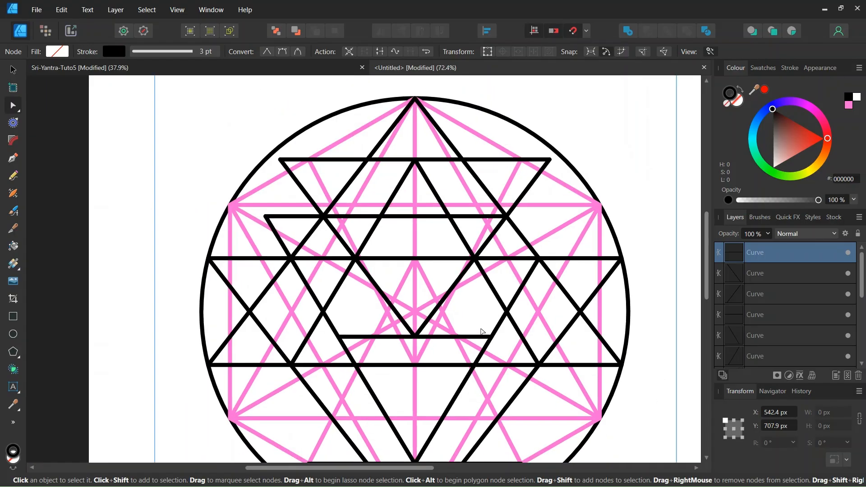
# Extend the right black diagonal rising from the lower short line's midpoint up to the new horizontal's level.
pyautogui.click(519, 299)
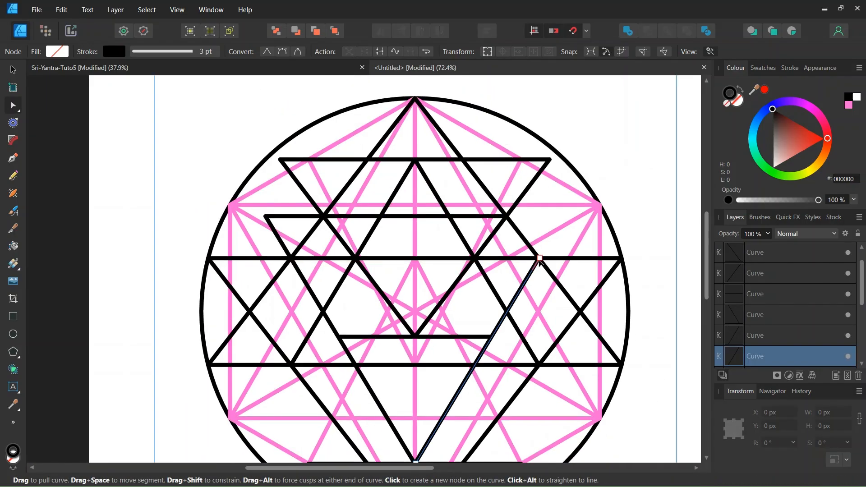
pyautogui.click(540, 258)
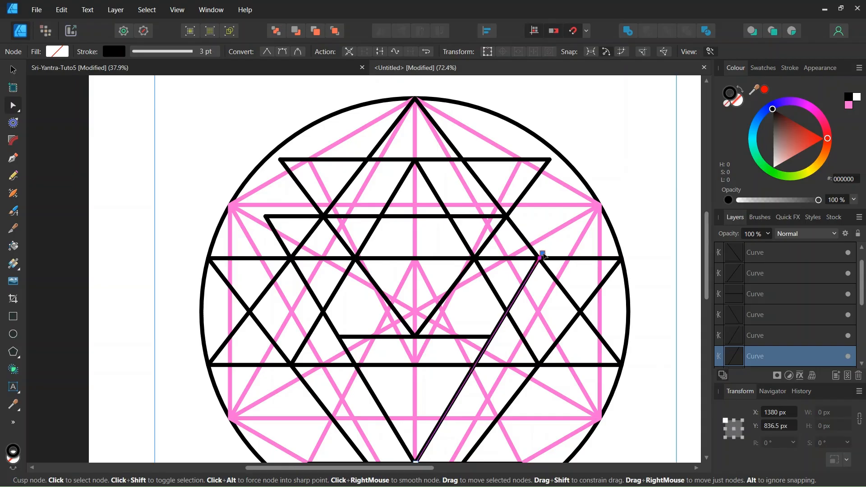
pyautogui.moveTo(545, 256); pyautogui.dragTo(565, 209)
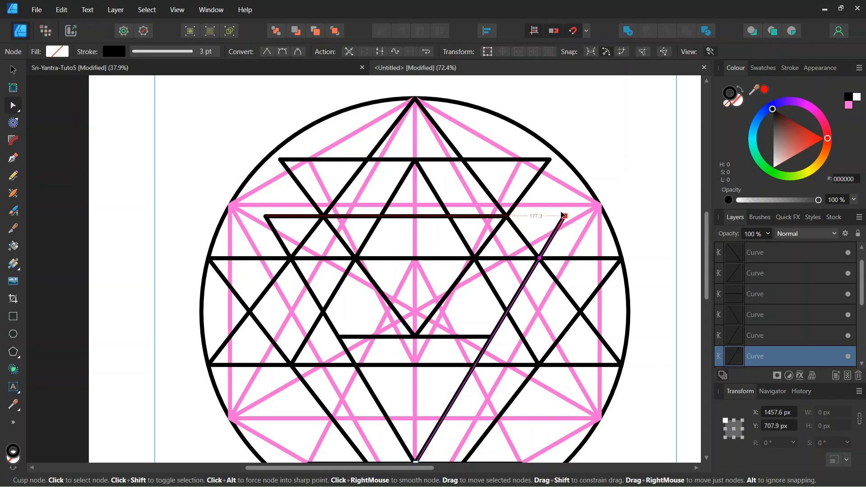
# Extend the new horizontal's right end to the upper end of the lengthened right diagonal, then clear the selection.
pyautogui.click(509, 217)
pyautogui.click(508, 216)
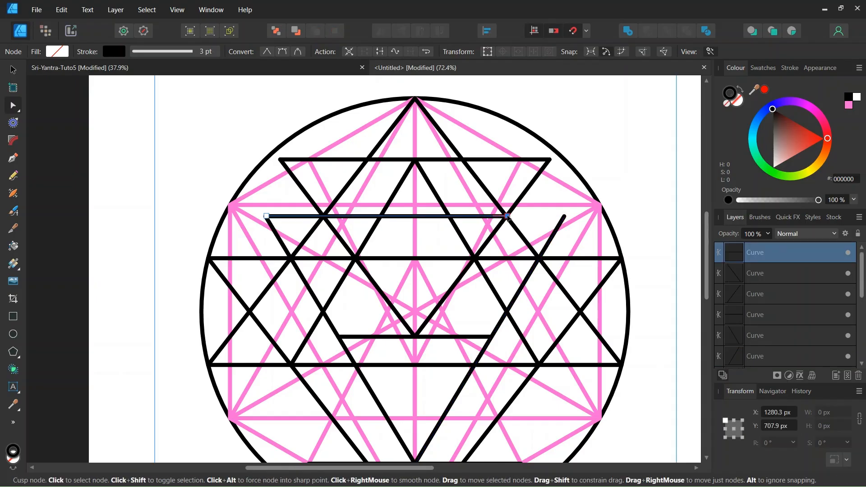
pyautogui.moveTo(518, 218); pyautogui.dragTo(566, 217)
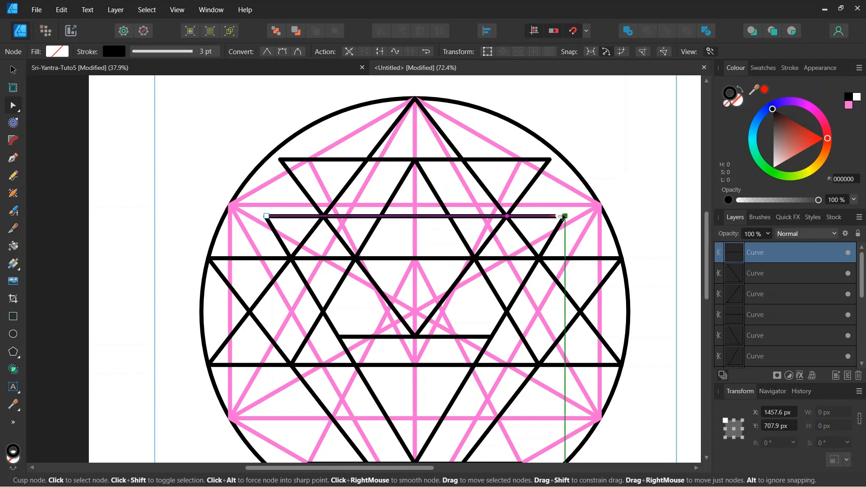
pyautogui.scroll(-1, 517, 297)
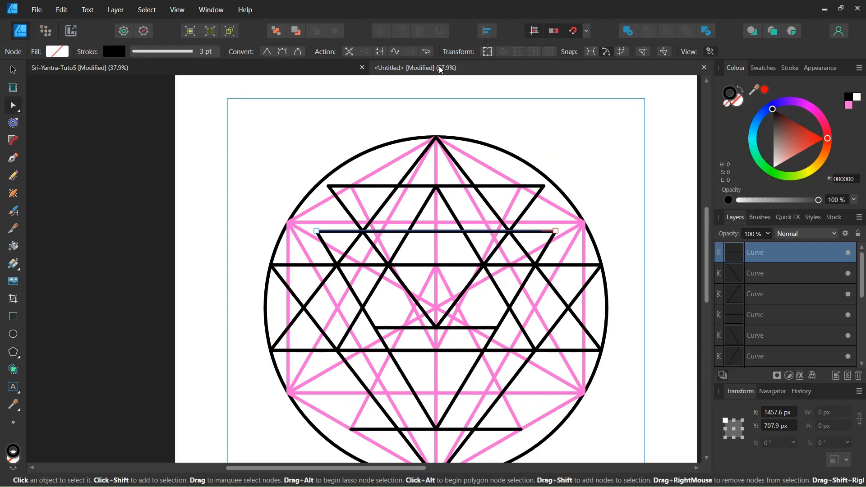
pyautogui.click(402, 99)
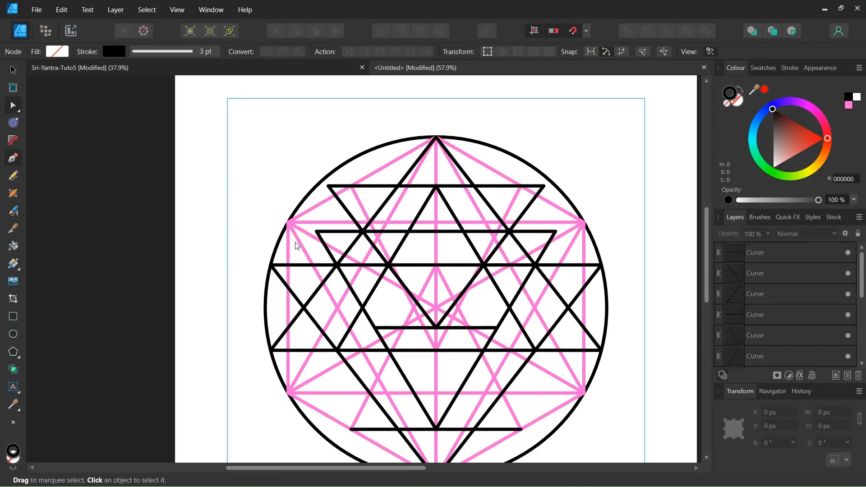
# Draw two black triangle sides from the central short horizontal's right end to the new horizontal's midpoint and down to its left end, then deselect.
pyautogui.press('p')
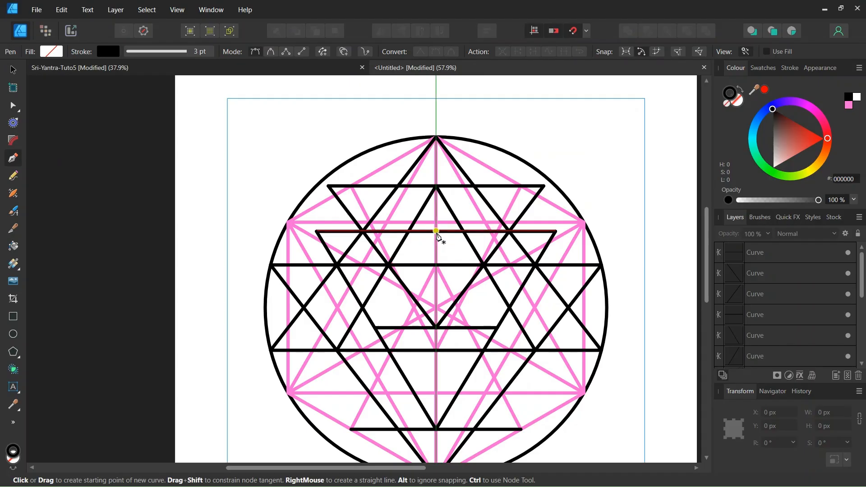
pyautogui.click(435, 231)
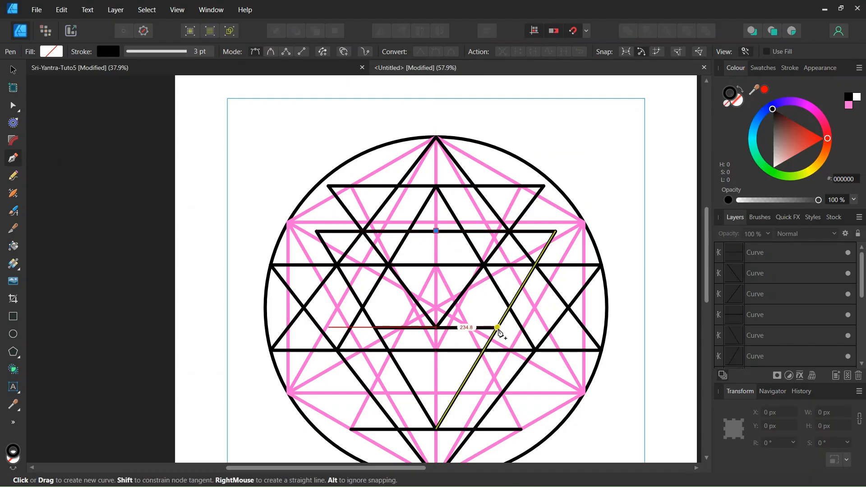
pyautogui.press('Escape')
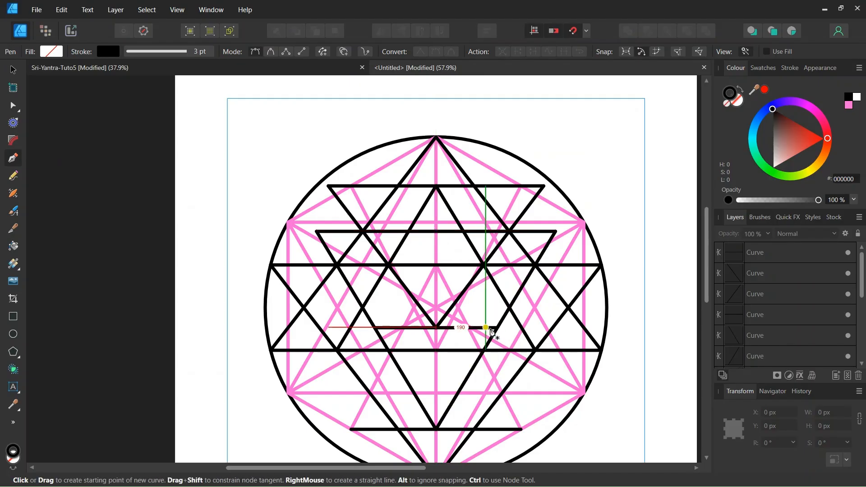
pyautogui.hotkey('ctrl', 'a')
pyautogui.scroll(1, 492, 334)
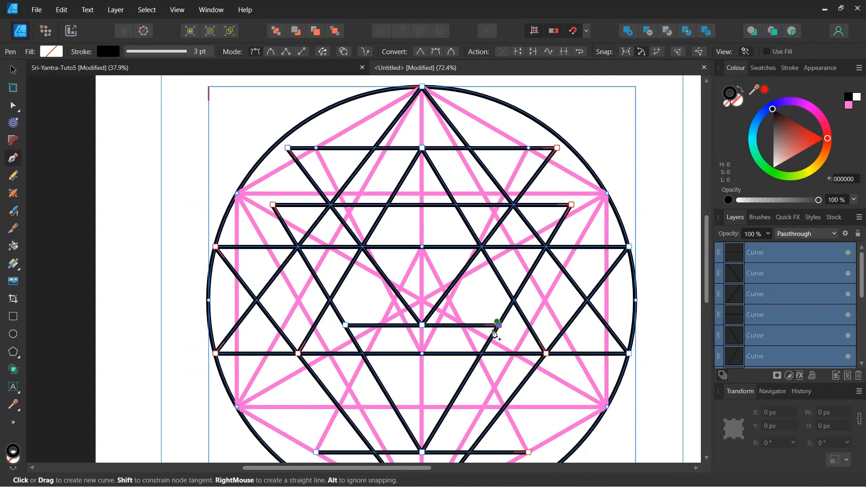
pyautogui.click(499, 325)
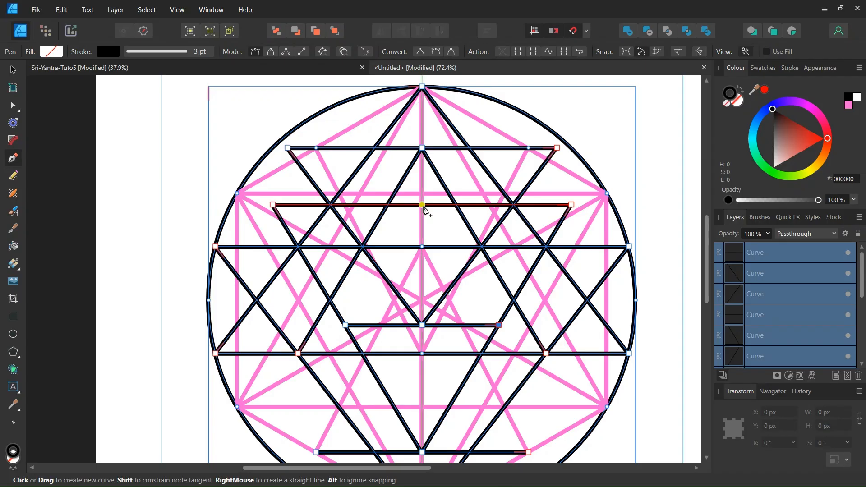
pyautogui.click(422, 205)
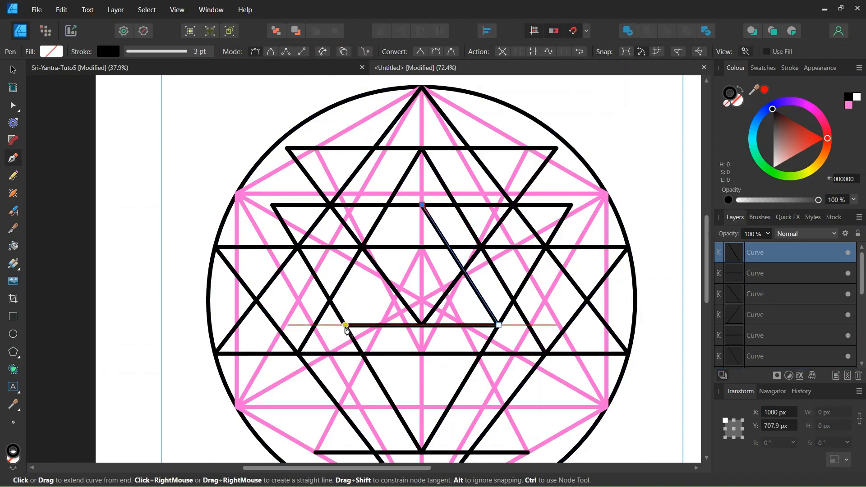
pyautogui.click(345, 325)
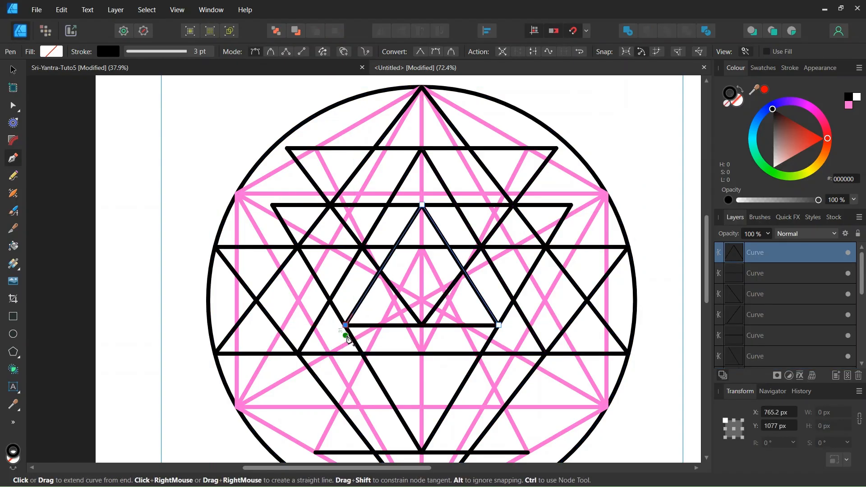
pyautogui.press('Escape')
pyautogui.press('Escape')
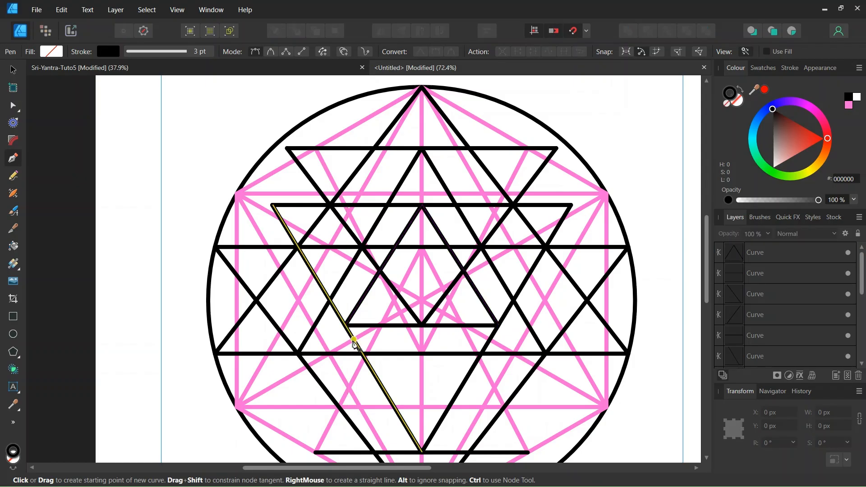
# Draw a black diagonal from the upper long horizontal's midpoint through the lower one's left crossing with the inverted triangle, extending it level with the lower short line.
pyautogui.scroll(-1, 389, 302)
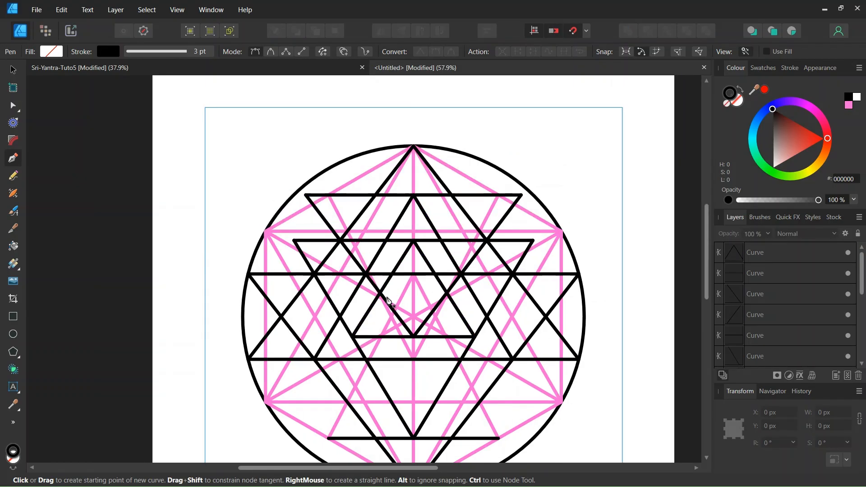
pyautogui.scroll(-1, 389, 301)
pyautogui.press('a')
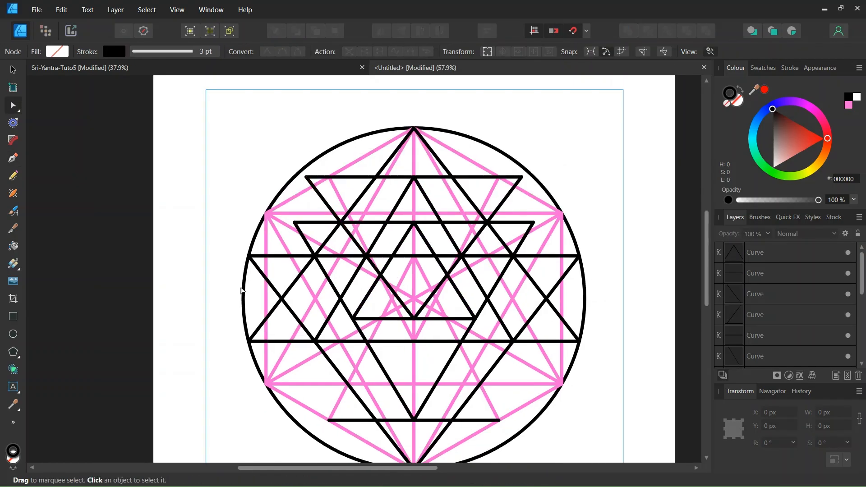
pyautogui.click(15, 161)
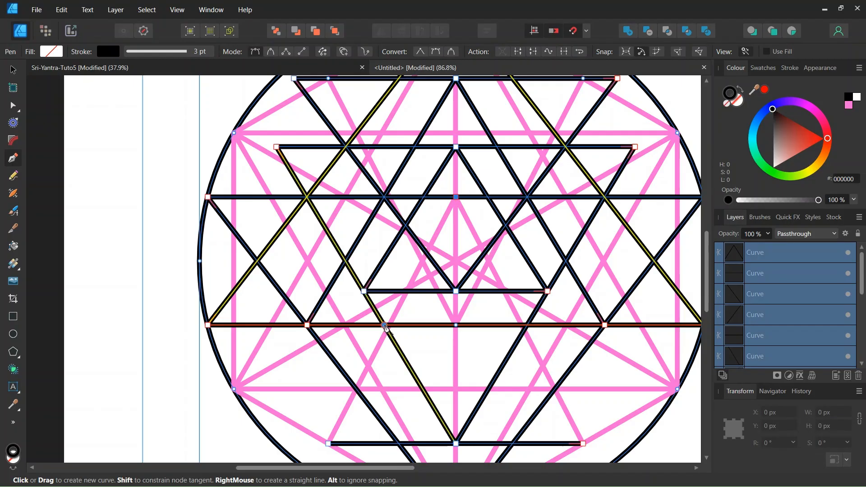
pyautogui.click(385, 325)
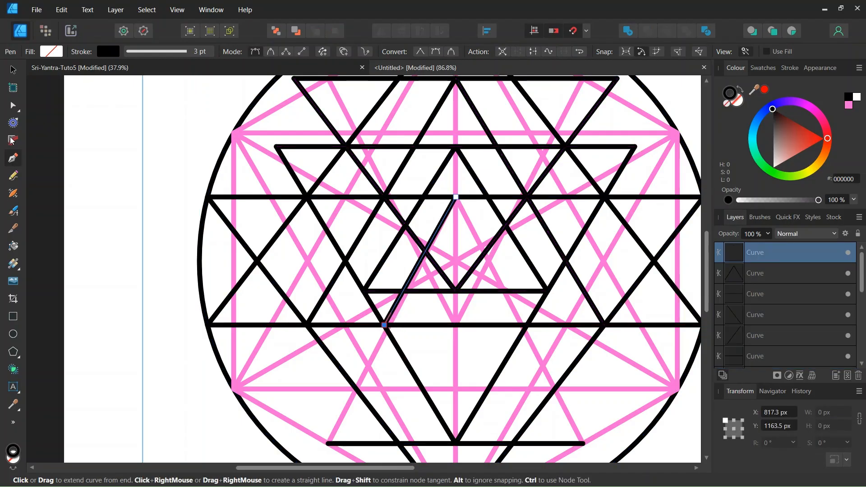
pyautogui.click(13, 105)
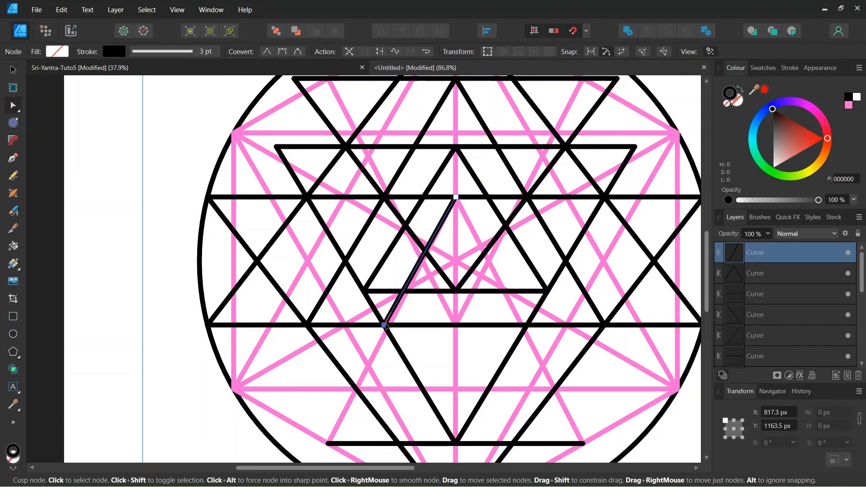
pyautogui.moveTo(382, 330); pyautogui.dragTo(318, 443)
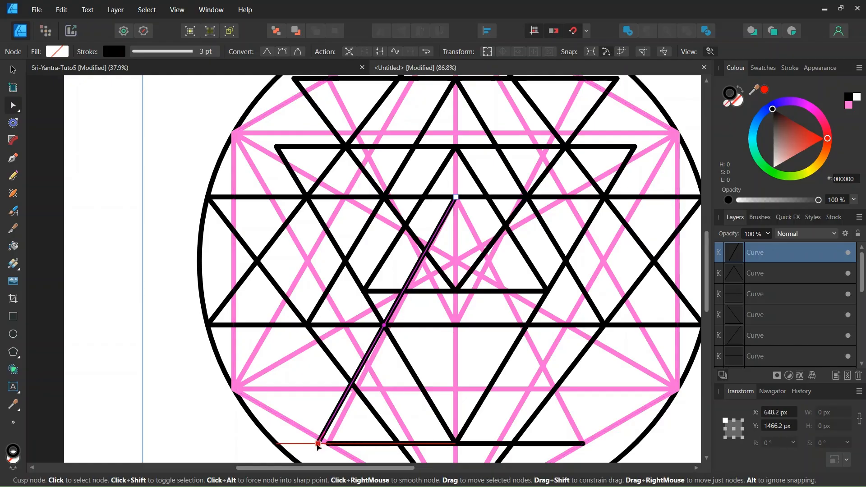
pyautogui.scroll(2, 333, 453)
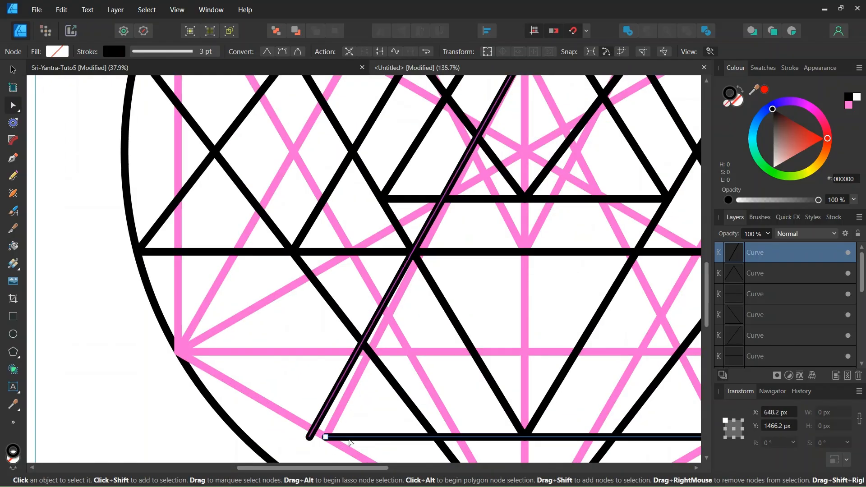
# Extend the lower short line's left end to the lower end of the new left diagonal, then clear the selection.
pyautogui.click(346, 438)
pyautogui.click(325, 438)
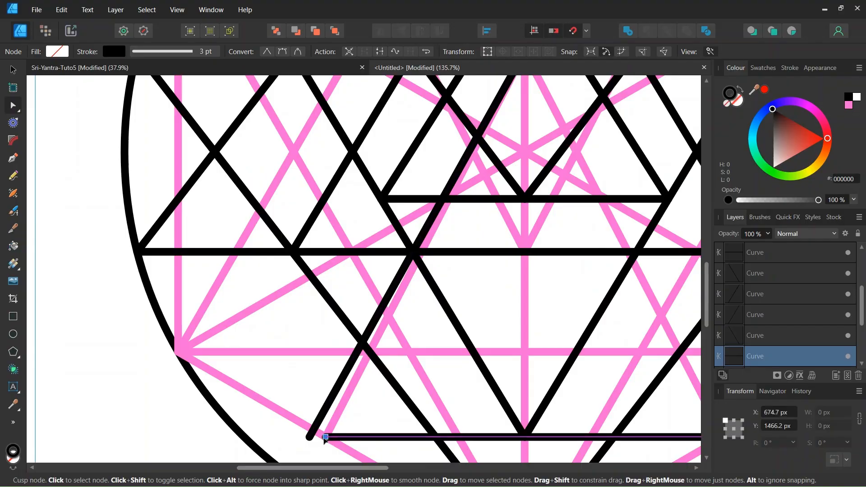
pyautogui.moveTo(321, 442); pyautogui.dragTo(306, 441)
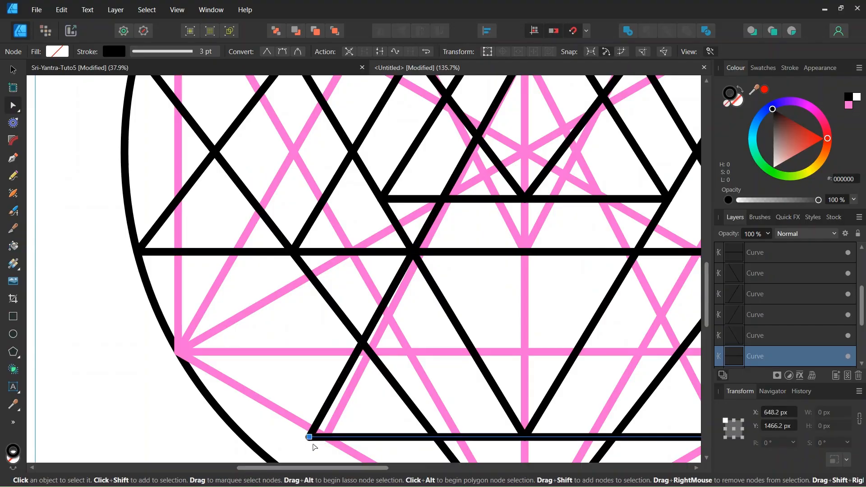
pyautogui.scroll(-1, 343, 440)
pyautogui.scroll(-4, 389, 444)
pyautogui.scroll(2, 476, 425)
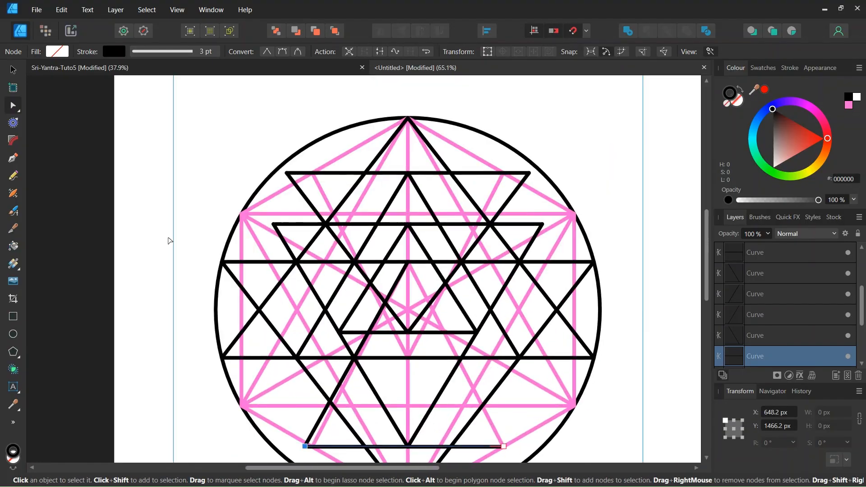
pyautogui.click(125, 204)
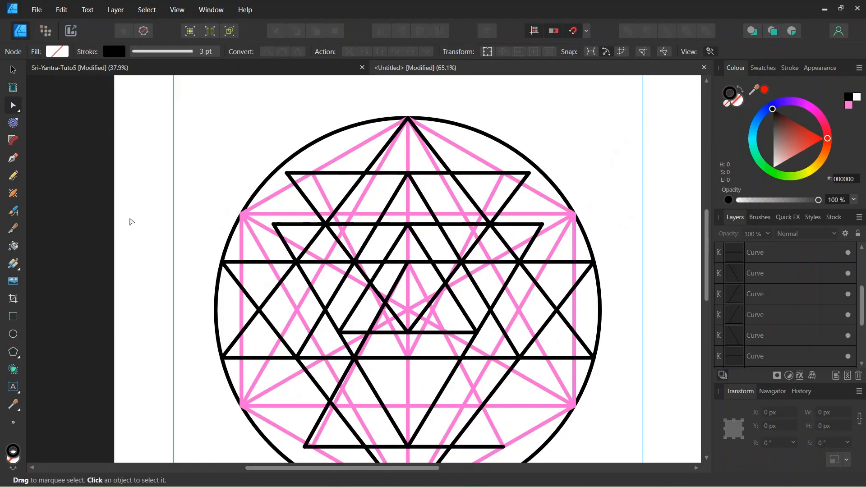
# Draw a black diagonal from the upper long horizontal's midpoint to the lower long horizontal's right crossing with the central inverted triangle.
pyautogui.click(14, 158)
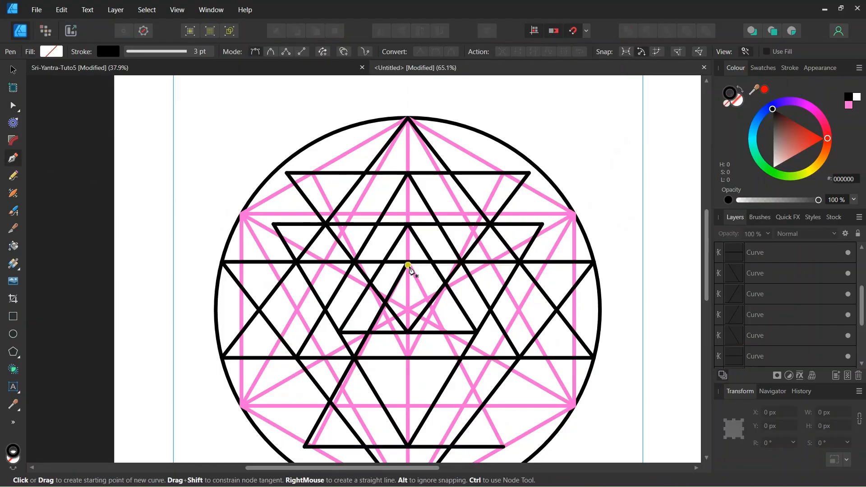
pyautogui.click(409, 262)
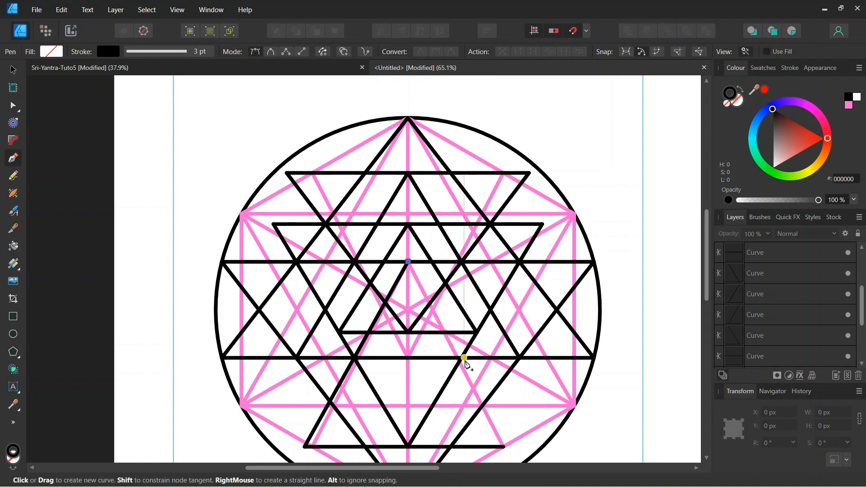
pyautogui.press('Escape')
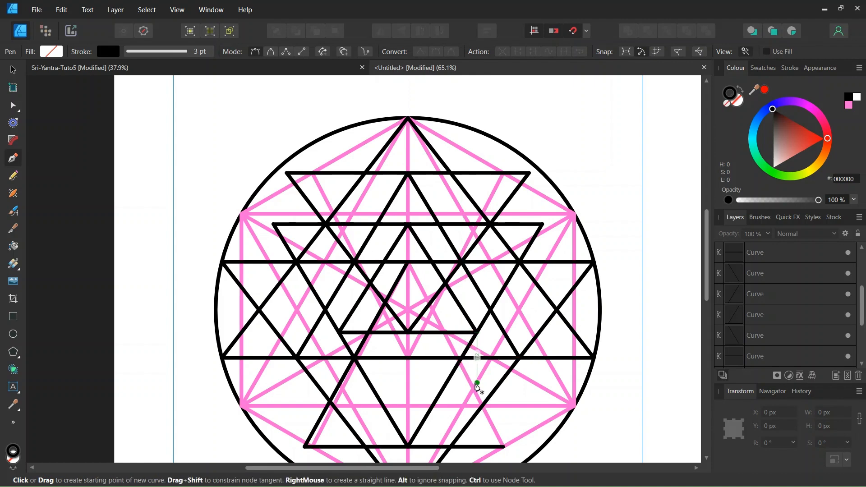
pyautogui.hotkey('ctrl', 'a')
pyautogui.scroll(1, 478, 388)
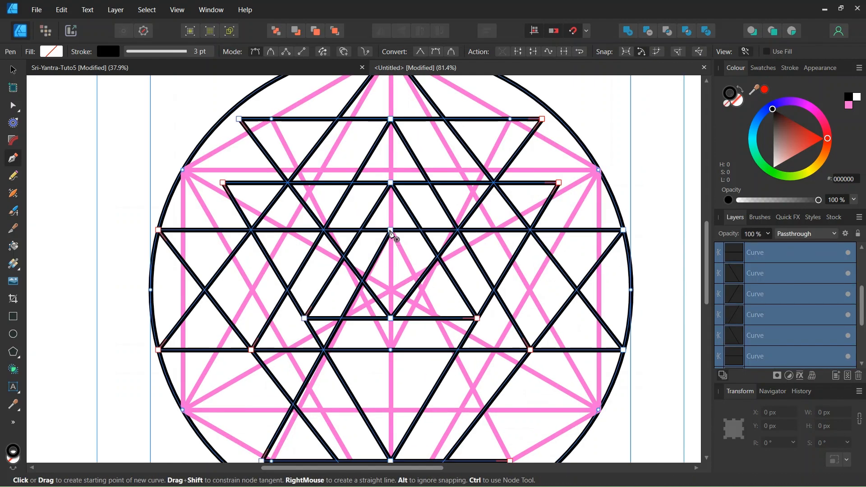
pyautogui.click(459, 349)
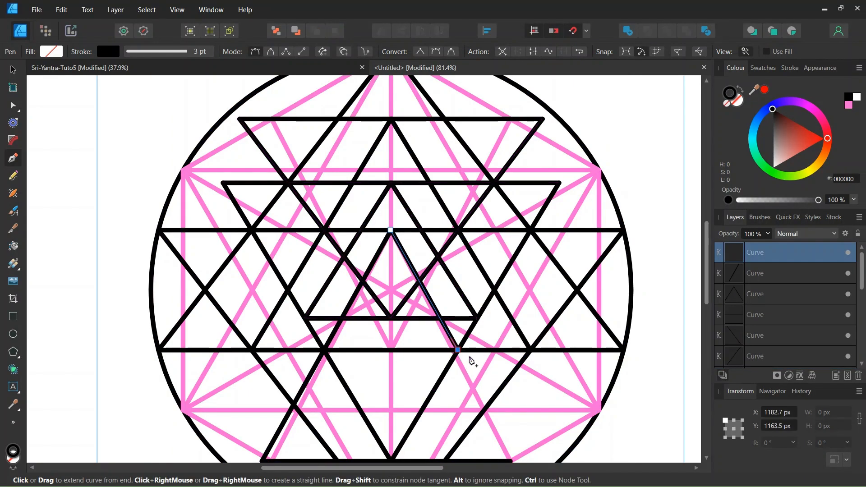
# Extend the new right diagonal's lower end in line down to the level of the lower short line.
pyautogui.click(15, 106)
pyautogui.scroll(-2, 352, 359)
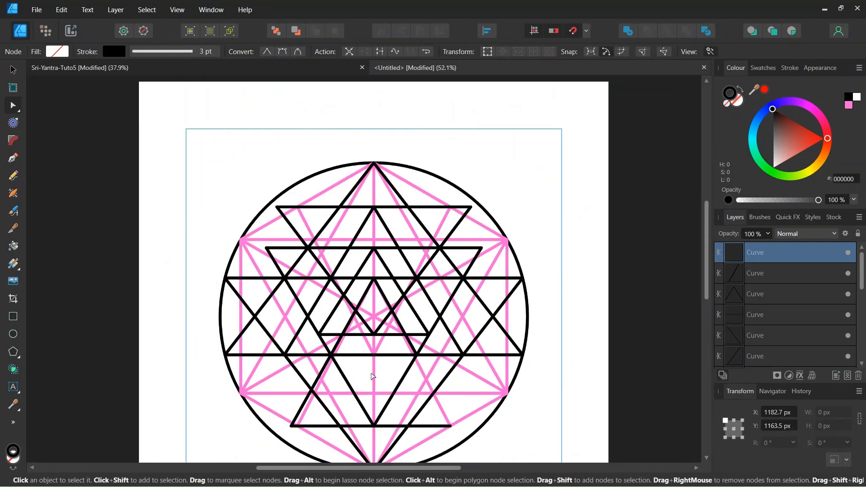
pyautogui.scroll(-1, 422, 378)
pyautogui.scroll(2, 431, 359)
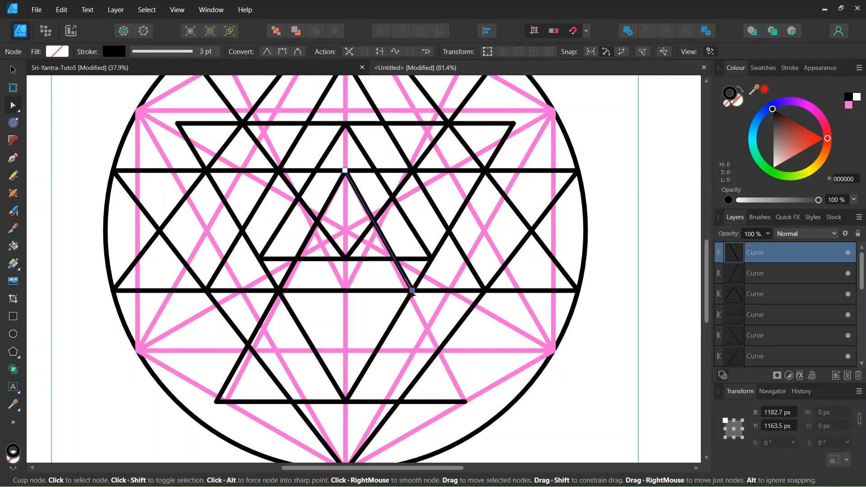
pyautogui.moveTo(414, 294); pyautogui.dragTo(474, 407)
# Extend the lower short line's right end to the lengthened diagonal's lower end, then clear the selection.
pyautogui.click(465, 403)
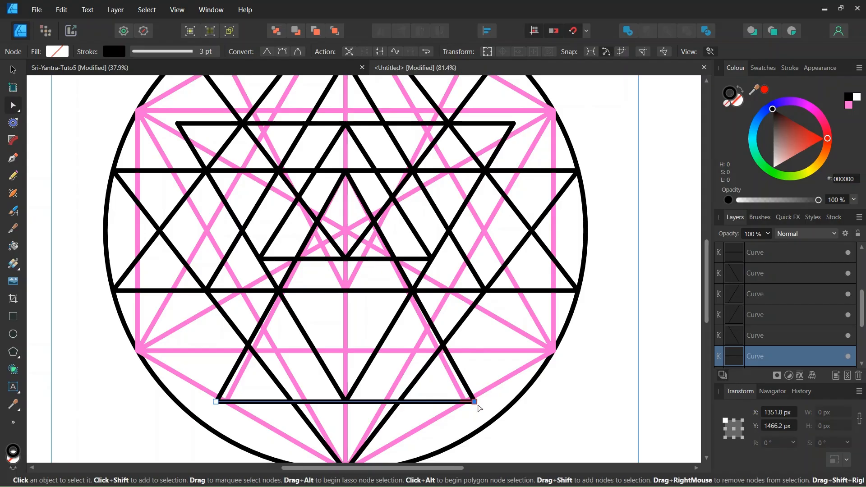
pyautogui.scroll(-2, 320, 380)
pyautogui.scroll(2, 242, 398)
pyautogui.click(366, 359)
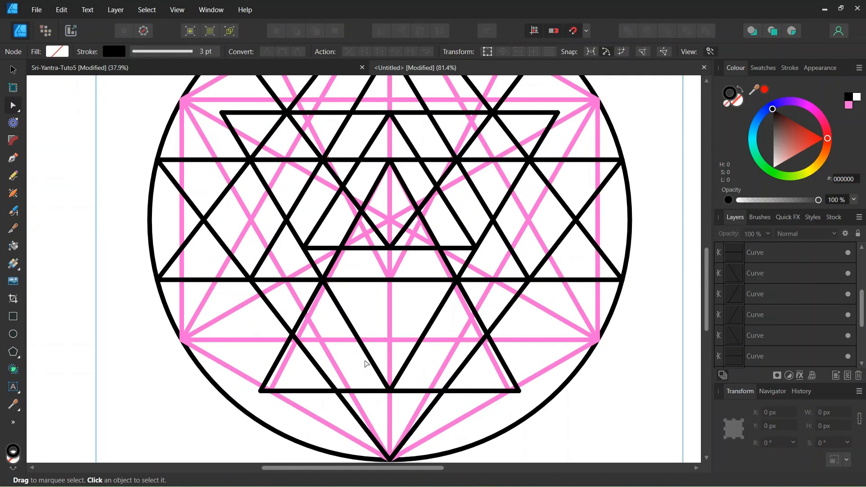
# Draw a black horizontal between the two crossings of the large inverted triangle with the new upright triangle, above the lower short line.
pyautogui.scroll(-2, 358, 350)
pyautogui.scroll(1, 359, 348)
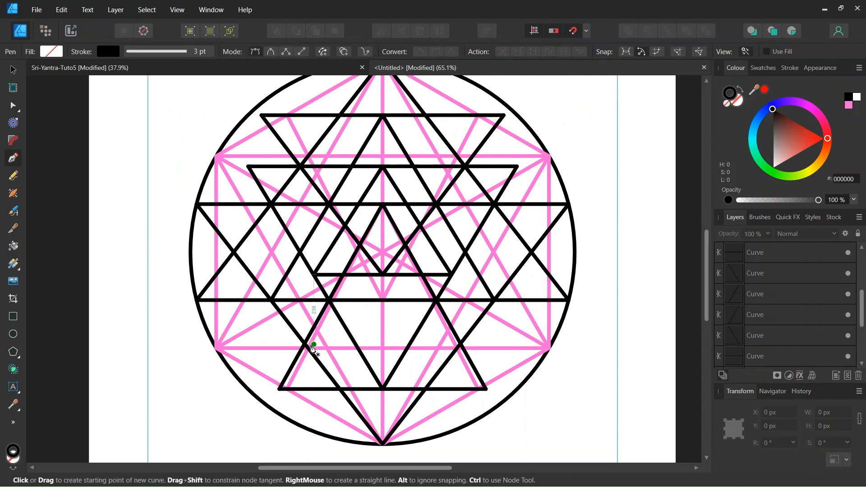
pyautogui.hotkey('ctrl', 'a')
pyautogui.scroll(1, 364, 379)
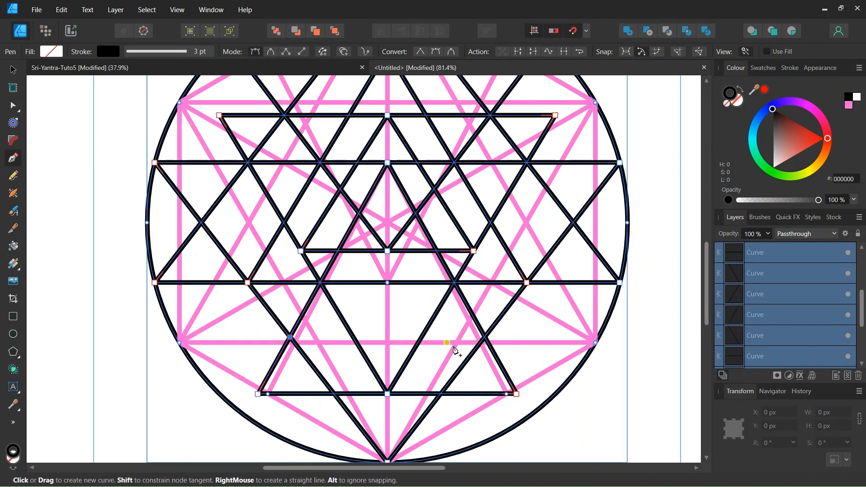
pyautogui.click(485, 338)
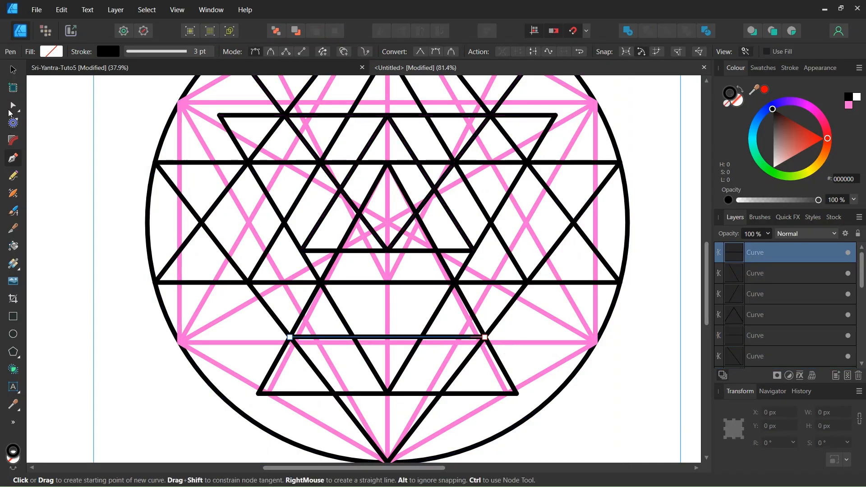
# Extend the right diagonal from the topmost short line's midpoint down to the new horizontal's level, and stretch the horizontal's right end to meet it.
pyautogui.click(12, 106)
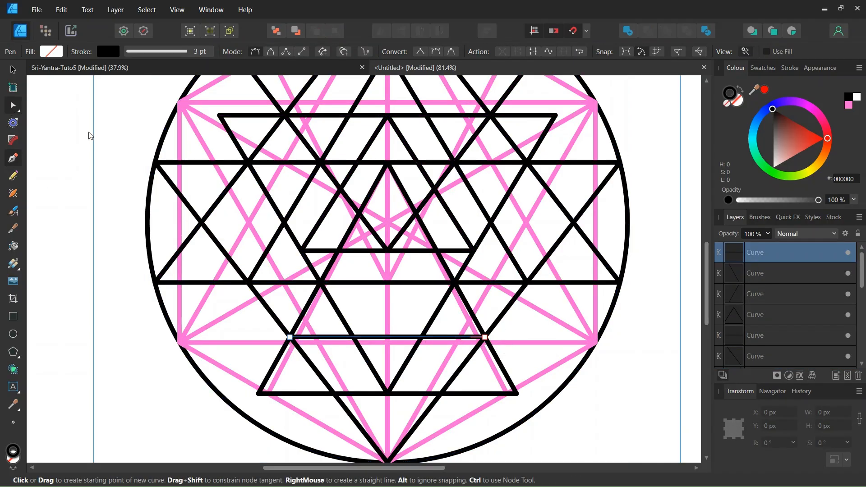
pyautogui.click(519, 269)
pyautogui.click(527, 283)
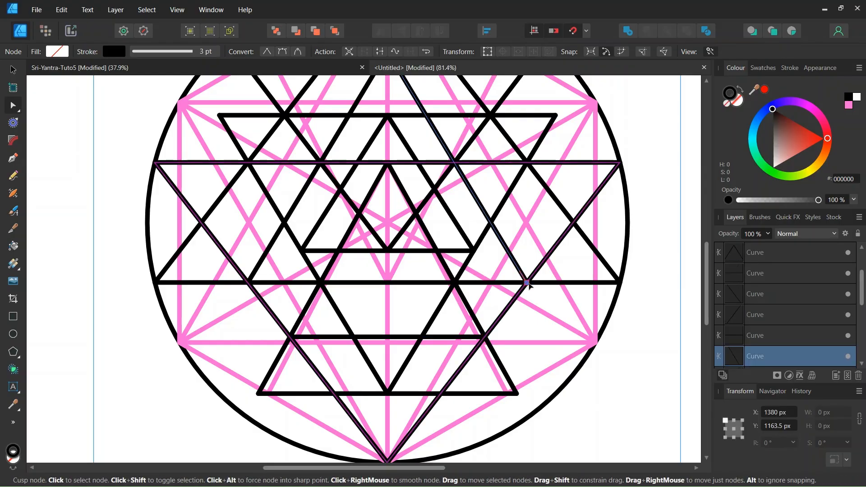
pyautogui.moveTo(531, 298); pyautogui.dragTo(543, 340)
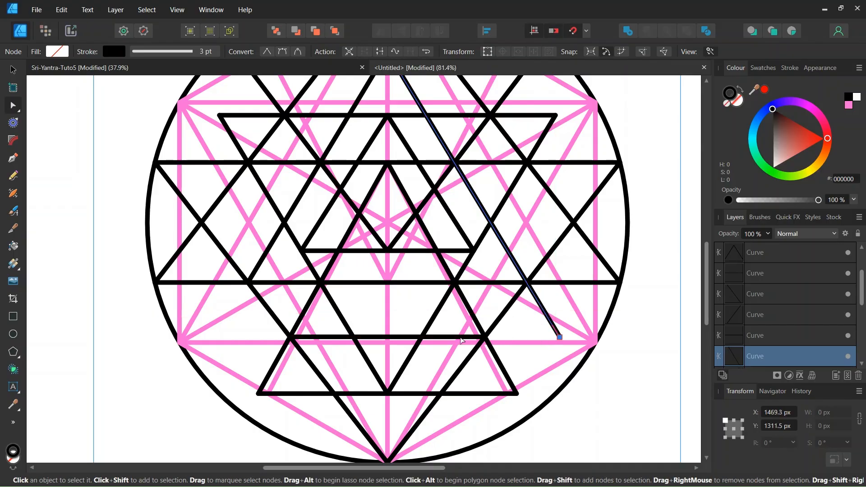
pyautogui.click(479, 337)
pyautogui.moveTo(486, 339); pyautogui.dragTo(560, 337)
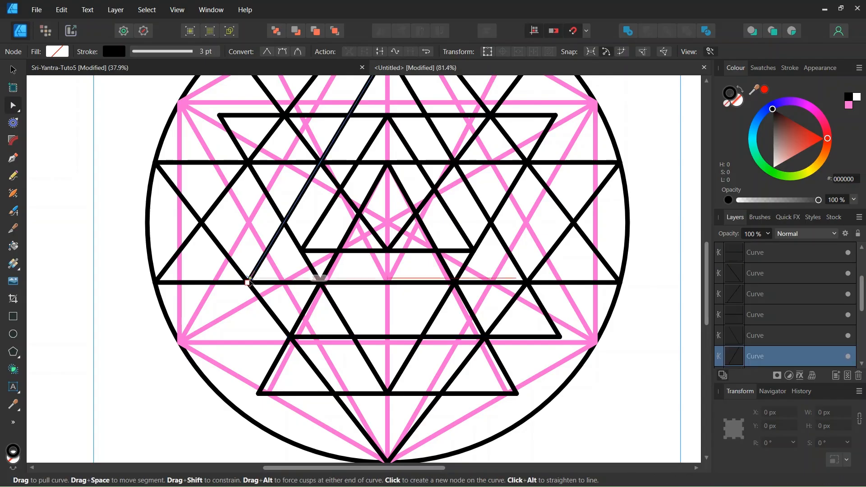
# Extend the matching left diagonal down to the new horizontal's level, stretch the horizontal's left end to meet it, and deselect.
pyautogui.moveTo(247, 283); pyautogui.dragTo(216, 337)
pyautogui.click(293, 338)
pyautogui.click(209, 353)
pyautogui.click(310, 337)
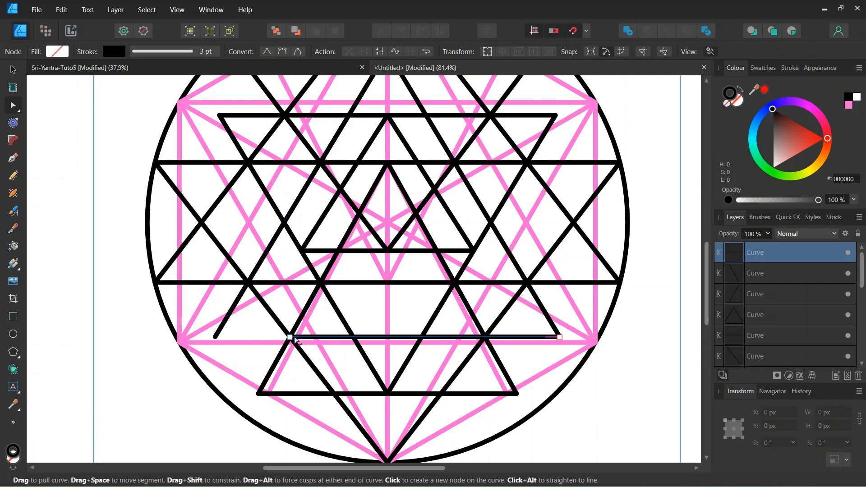
pyautogui.click(286, 338)
pyautogui.moveTo(260, 340); pyautogui.dragTo(210, 339)
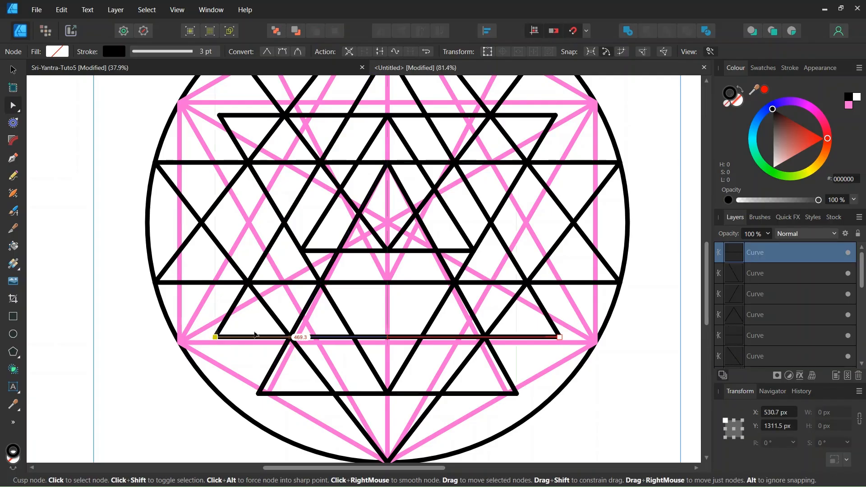
pyautogui.scroll(-2, 262, 332)
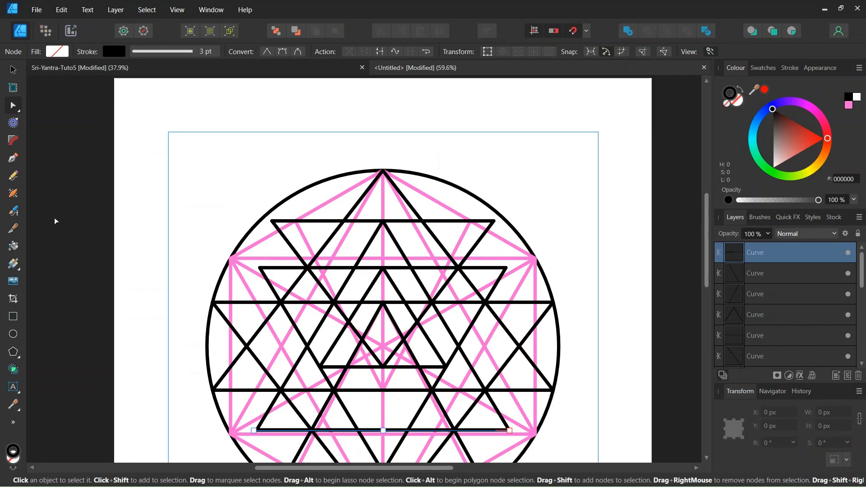
pyautogui.click(61, 219)
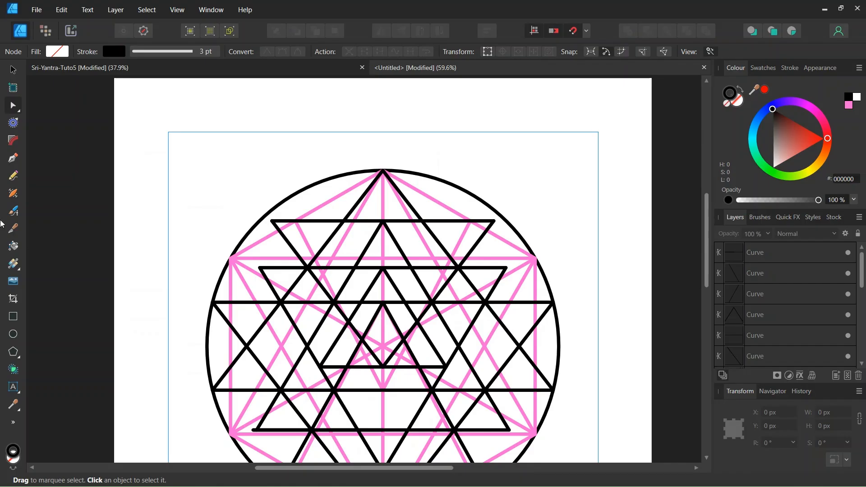
# Draw a short black horizontal between the two crossings of the small upright triangle's sides with the inverted triangle, just below the upper long horizontal.
pyautogui.press('p')
pyautogui.scroll(2, 363, 365)
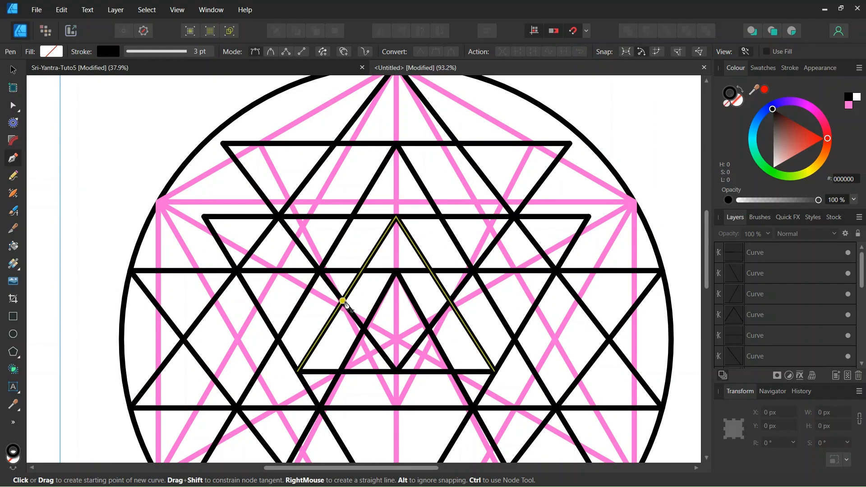
pyautogui.hotkey('ctrl', 'a')
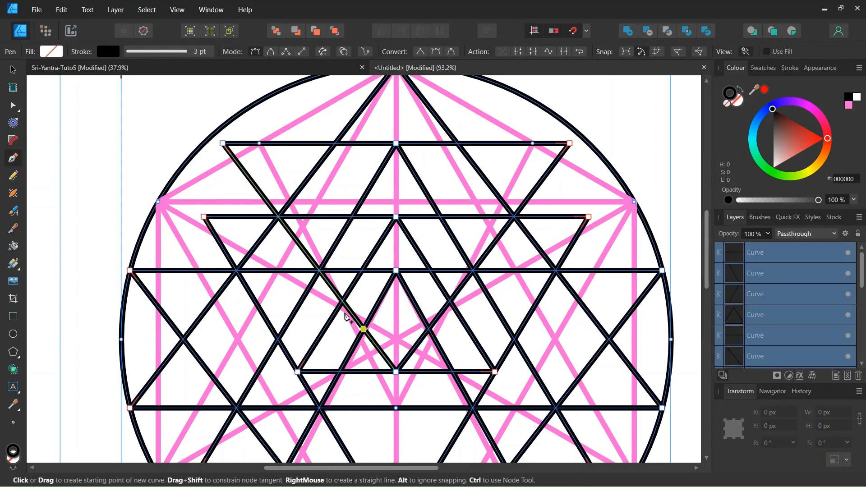
pyautogui.click(343, 301)
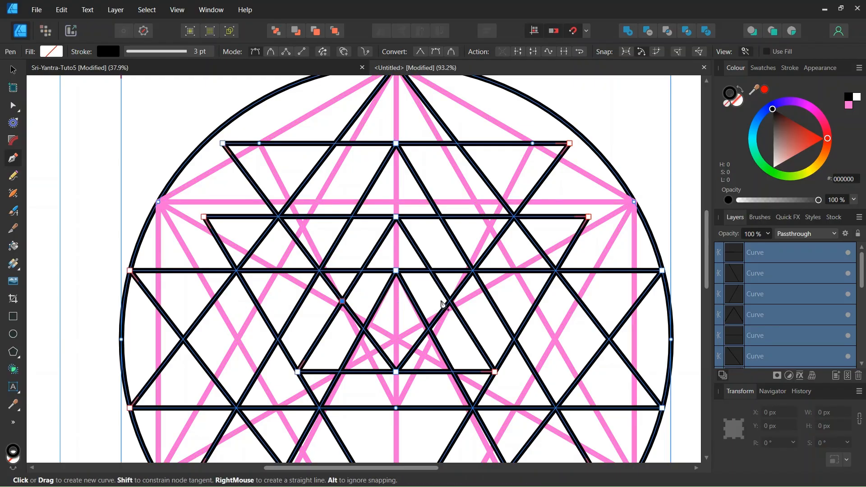
pyautogui.click(450, 302)
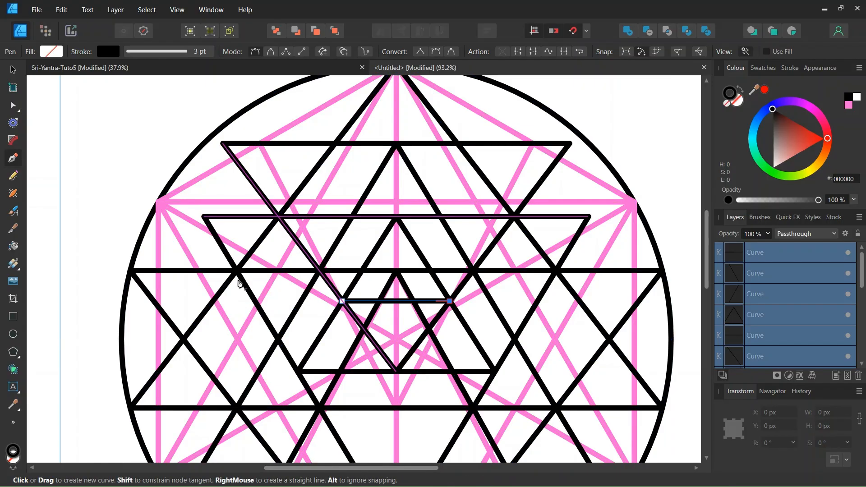
# Extend both ends of the new short horizontal outward to the sides of the large upright triangle starting at the topmost short line's midpoint.
pyautogui.click(13, 108)
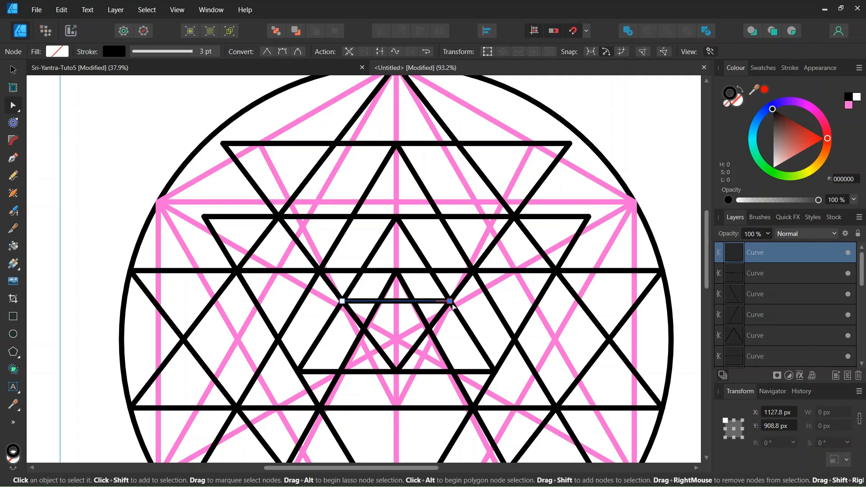
pyautogui.moveTo(453, 302); pyautogui.dragTo(490, 304)
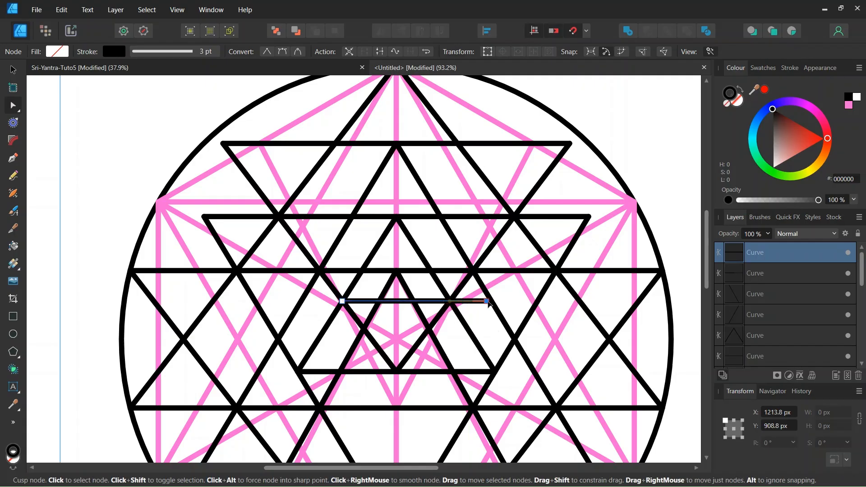
pyautogui.click(498, 315)
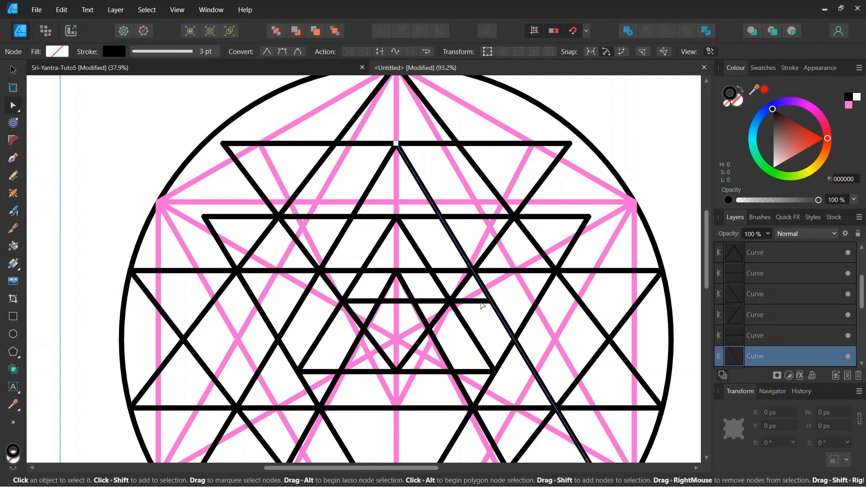
pyautogui.click(489, 303)
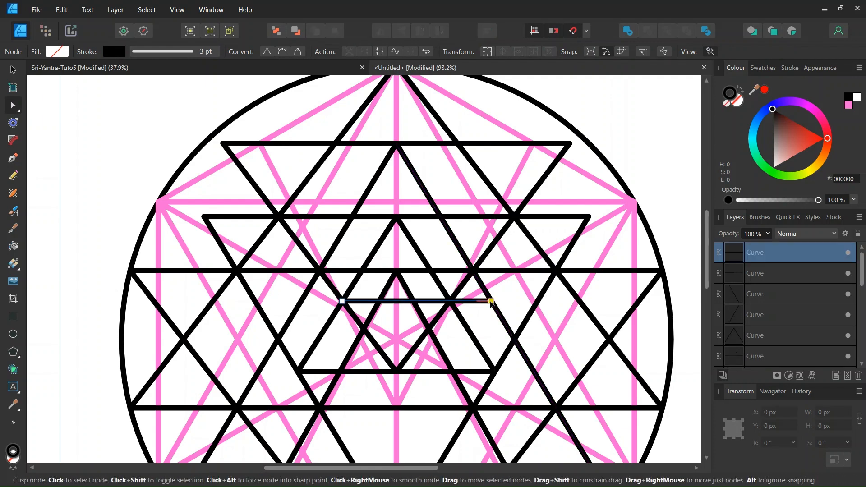
pyautogui.click(342, 302)
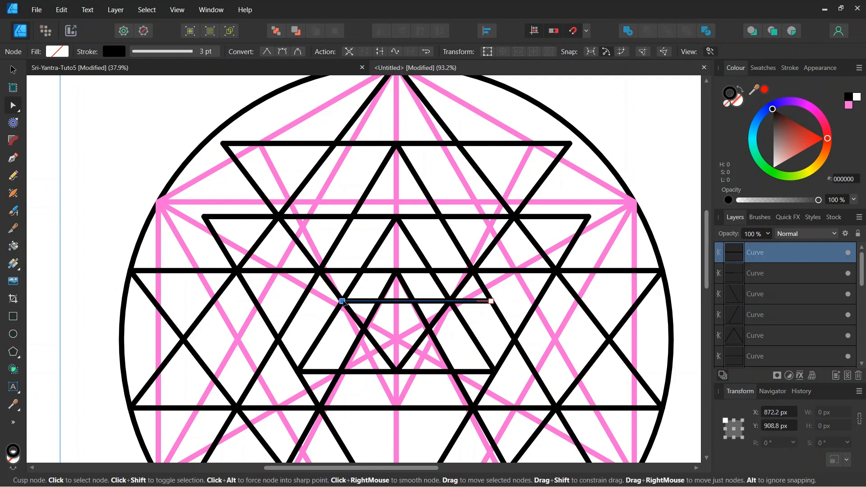
pyautogui.moveTo(343, 302); pyautogui.dragTo(301, 302)
pyautogui.scroll(-3, 368, 393)
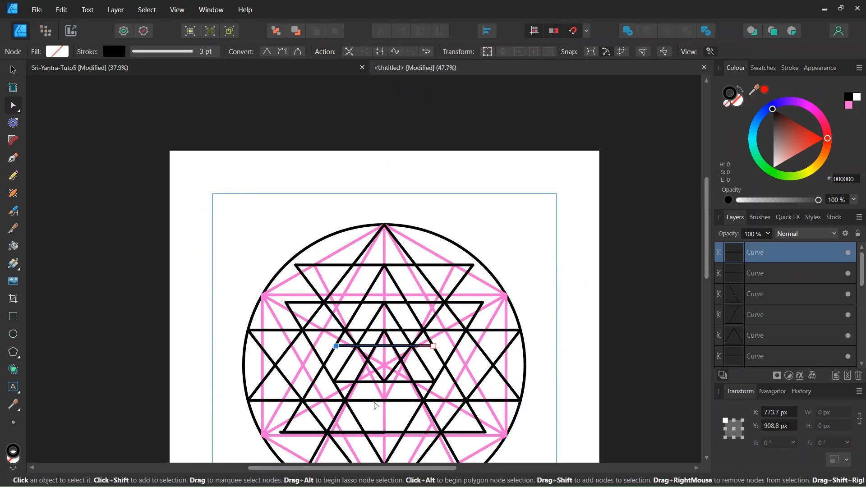
pyautogui.click(13, 158)
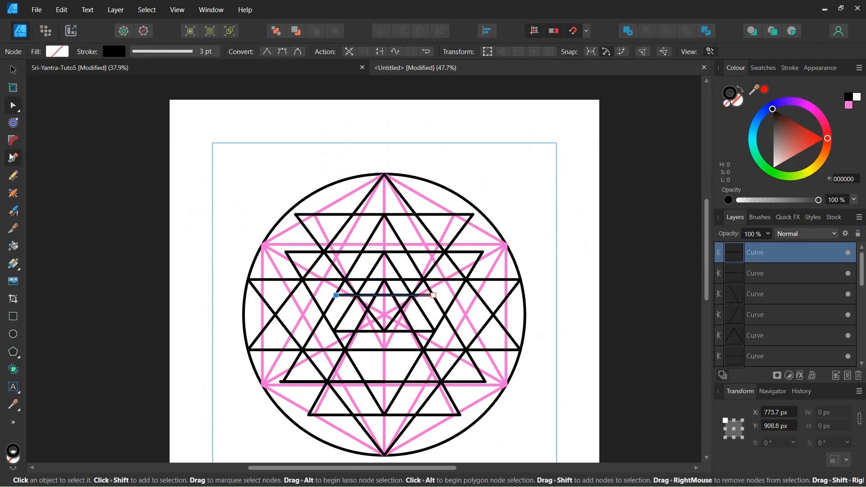
# Close the short horizontal into an inverted triangle with its apex at the midpoint of the horizontal at Y 1311.5 px, then end the curve.
pyautogui.scroll(-1, 387, 393)
pyautogui.scroll(4, 386, 395)
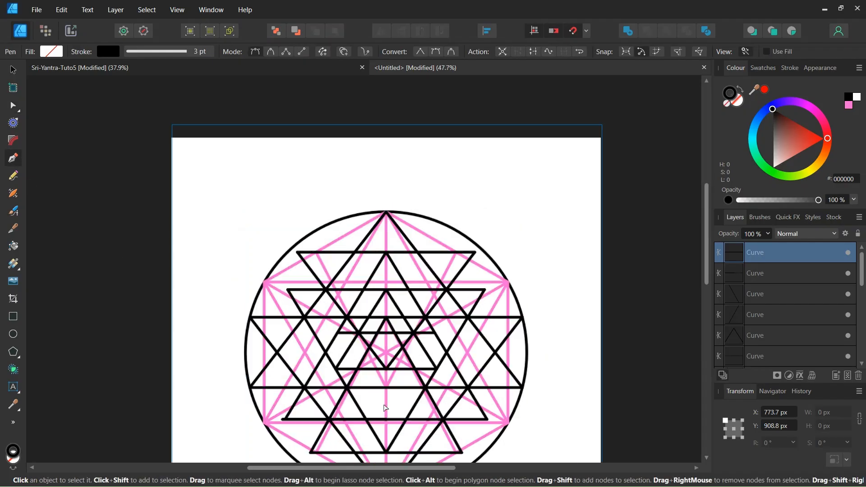
pyautogui.click(388, 395)
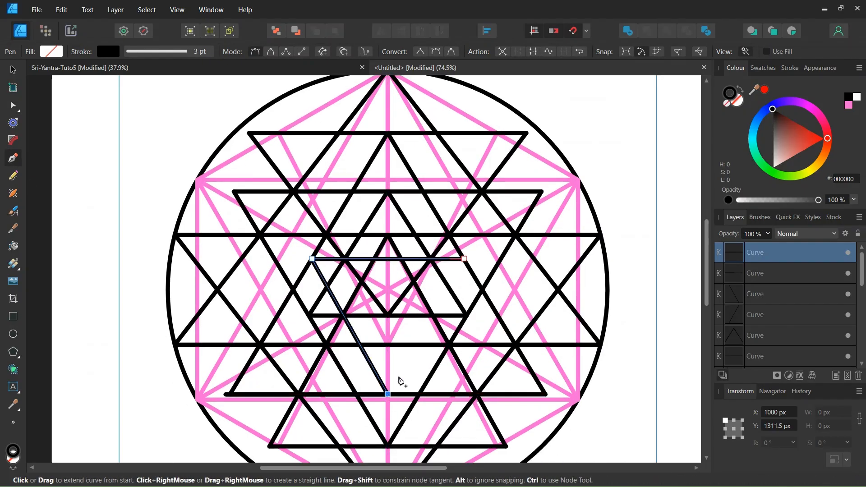
pyautogui.click(464, 259)
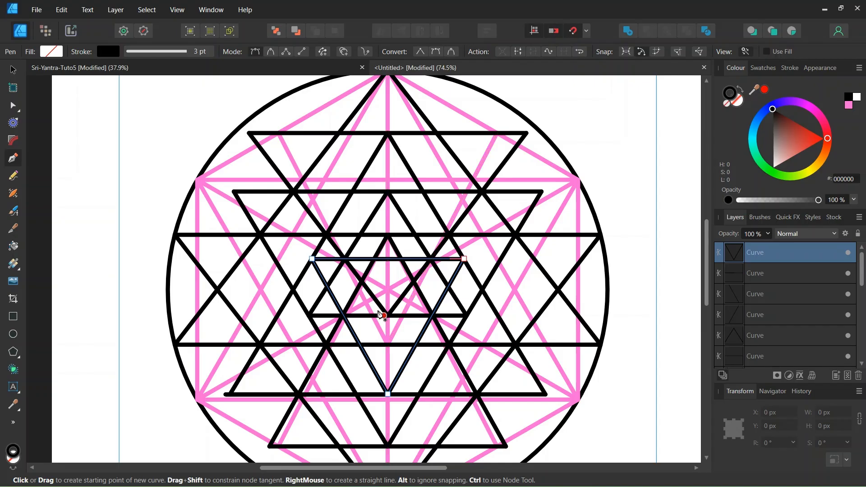
pyautogui.press('Escape')
# With all curves selected for snapping, draw a short black horizontal at Y 975.1 px between the innermost upright and inverted triangles' side crossings.
pyautogui.hotkey('ctrl', 'a')
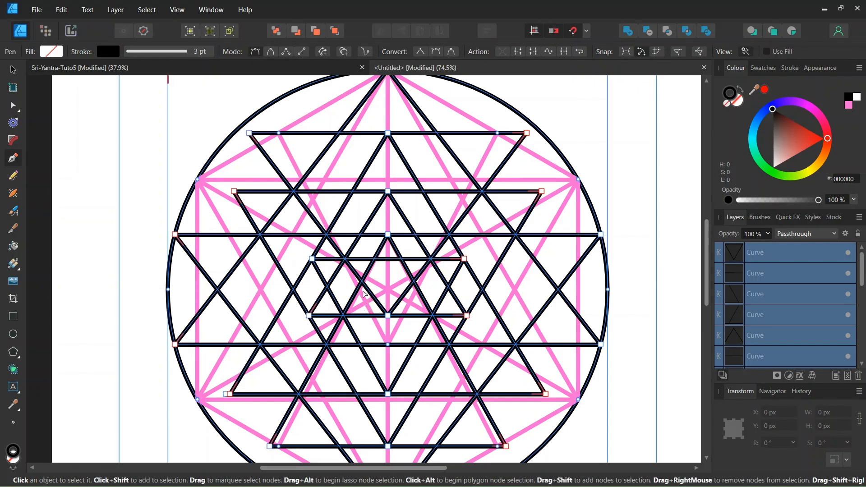
pyautogui.scroll(1, 369, 295)
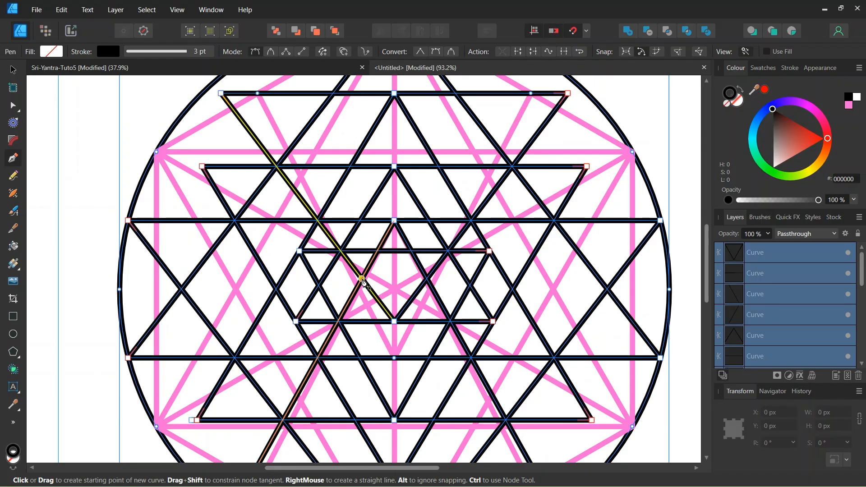
pyautogui.click(362, 280)
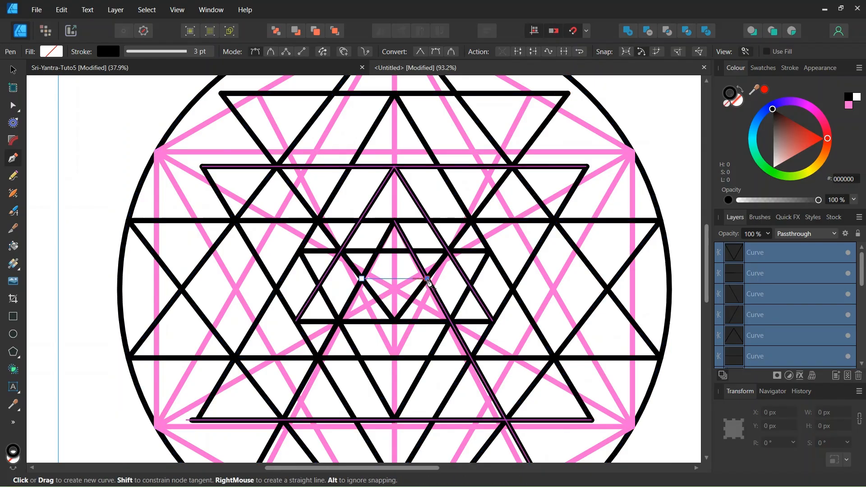
pyautogui.click(427, 279)
pyautogui.press('a')
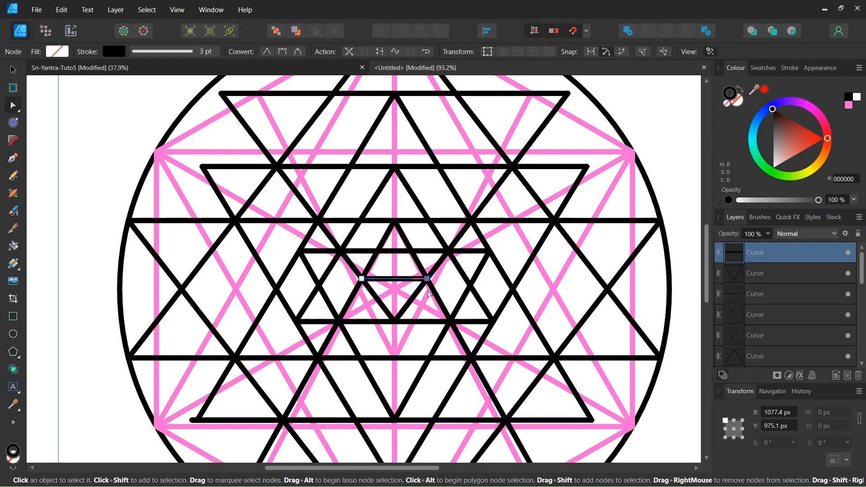
# Extend the new horizontal's ends outward to X 830 px and X 1170 px, onto the sides of the surrounding upright triangle.
pyautogui.moveTo(428, 280); pyautogui.dragTo(464, 279)
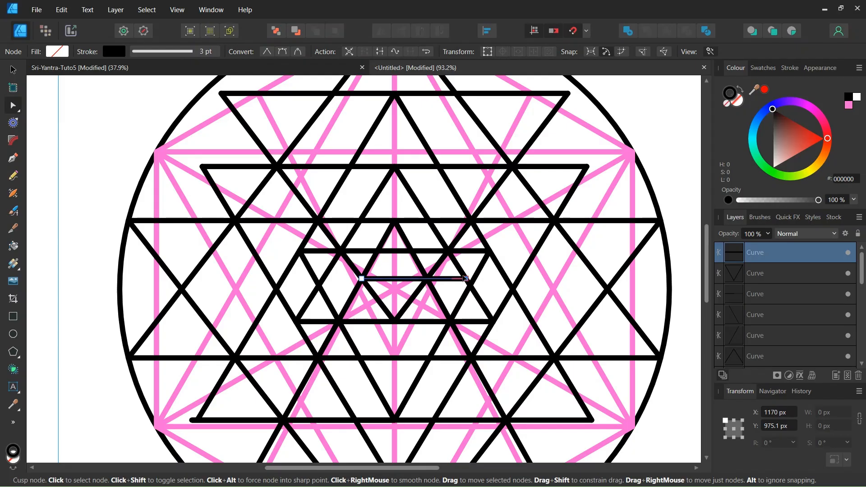
pyautogui.click(465, 280)
pyautogui.click(463, 279)
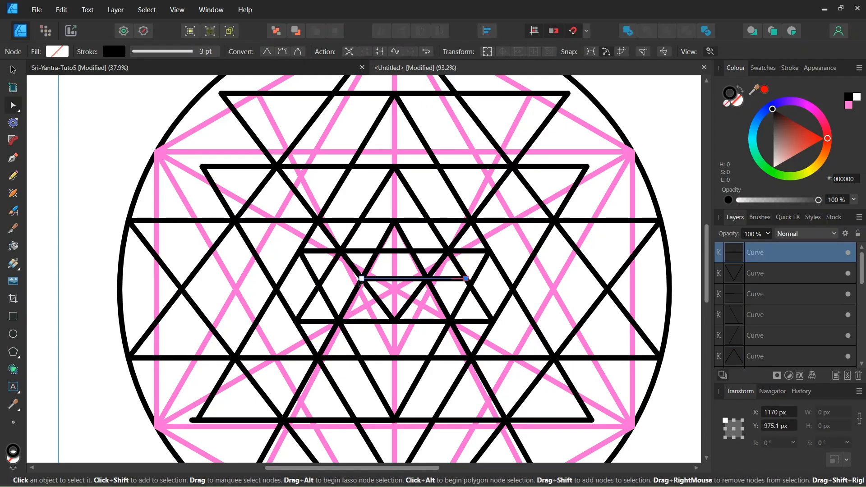
pyautogui.click(331, 277)
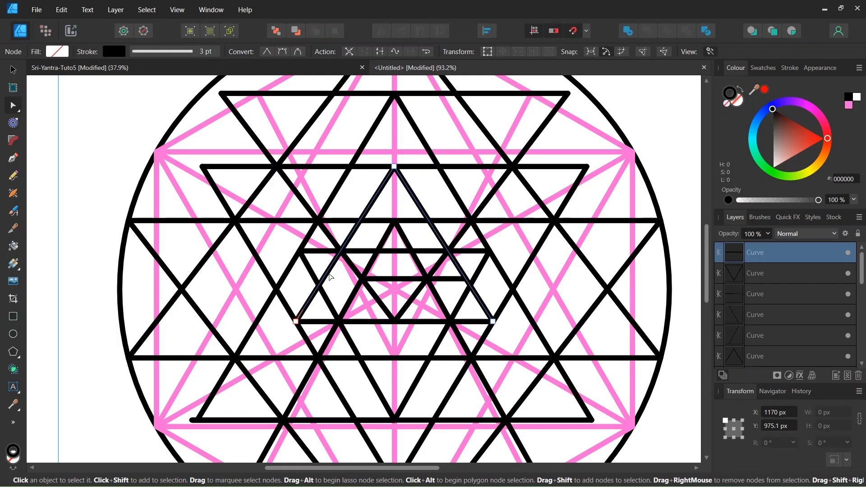
pyautogui.keyDown('shift'); pyautogui.click(379, 280); pyautogui.keyUp('shift')
pyautogui.click(362, 279)
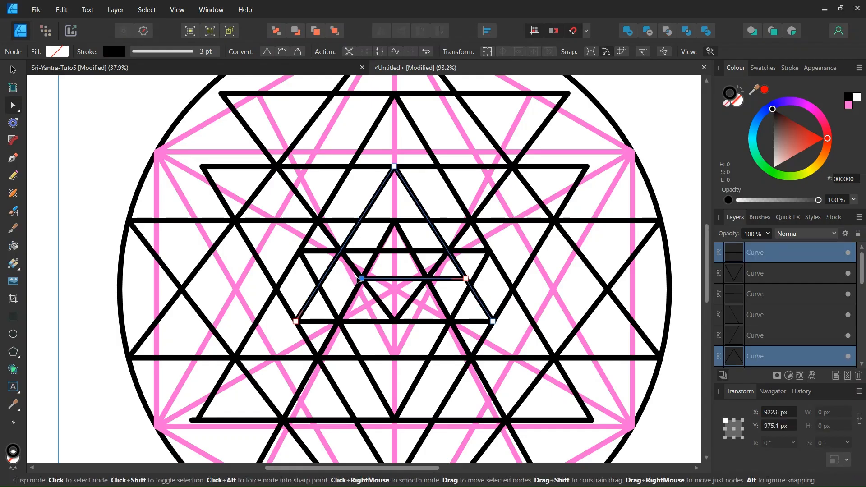
pyautogui.moveTo(359, 280); pyautogui.dragTo(323, 279)
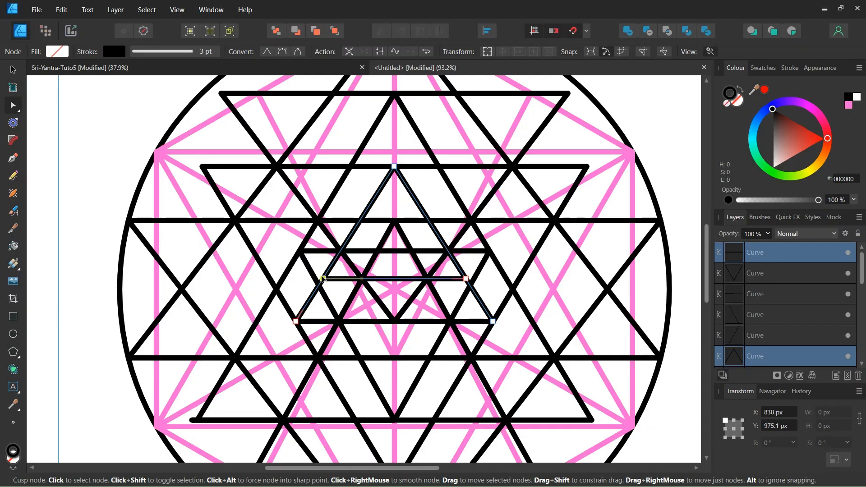
# Close the extended horizontal into an inverted triangle with its apex at the lower long horizontal's midpoint.
pyautogui.click(13, 163)
pyautogui.scroll(-1, 306, 343)
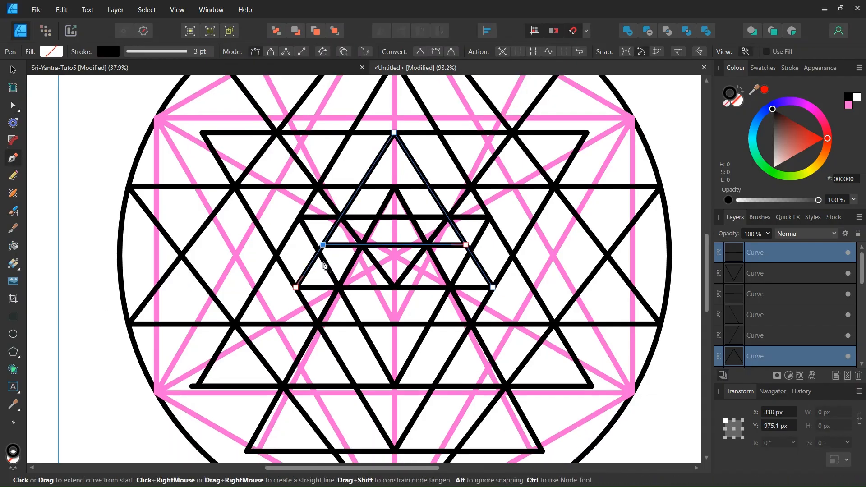
pyautogui.click(394, 325)
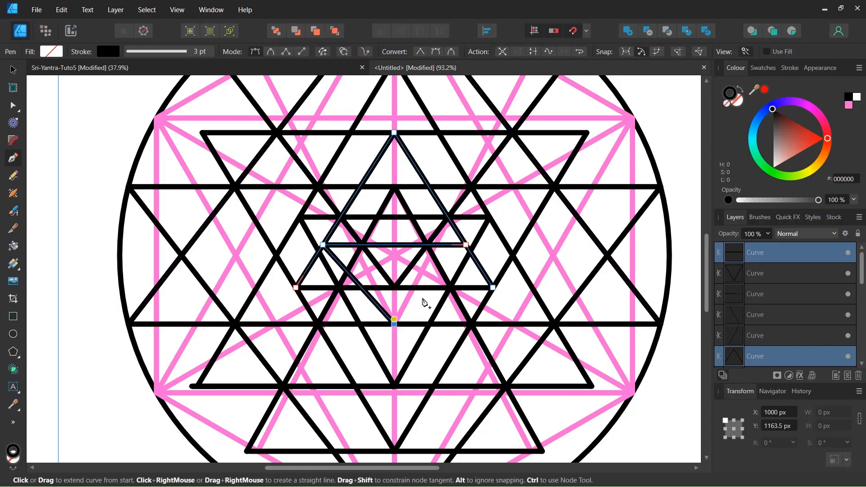
pyautogui.click(466, 245)
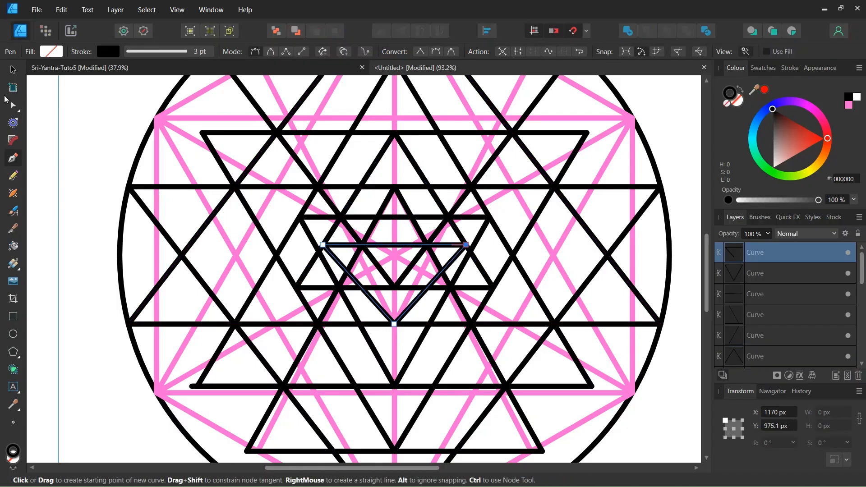
# Shorten the overhanging left end of the horizontal at Y 1311.5 px to about X 533.6 px, near the left diagonal's foot.
pyautogui.click(13, 70)
pyautogui.scroll(-2, 355, 247)
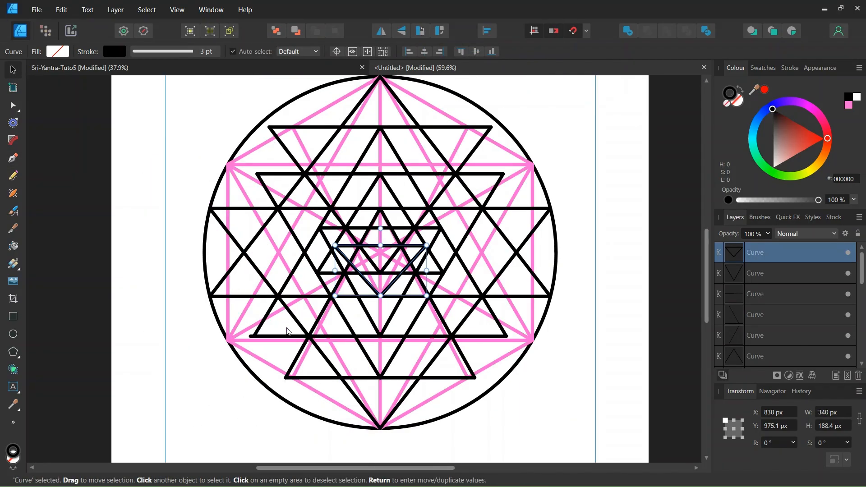
pyautogui.scroll(2, 253, 336)
pyautogui.click(257, 338)
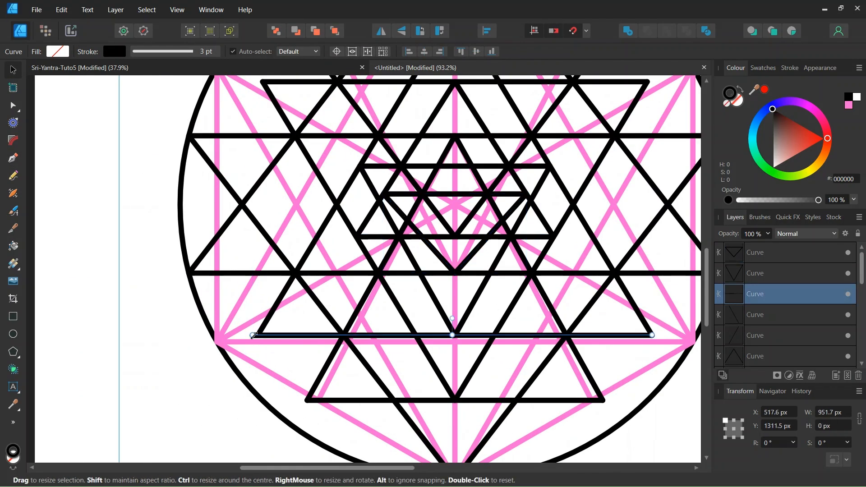
pyautogui.press('a')
pyautogui.scroll(2, 226, 358)
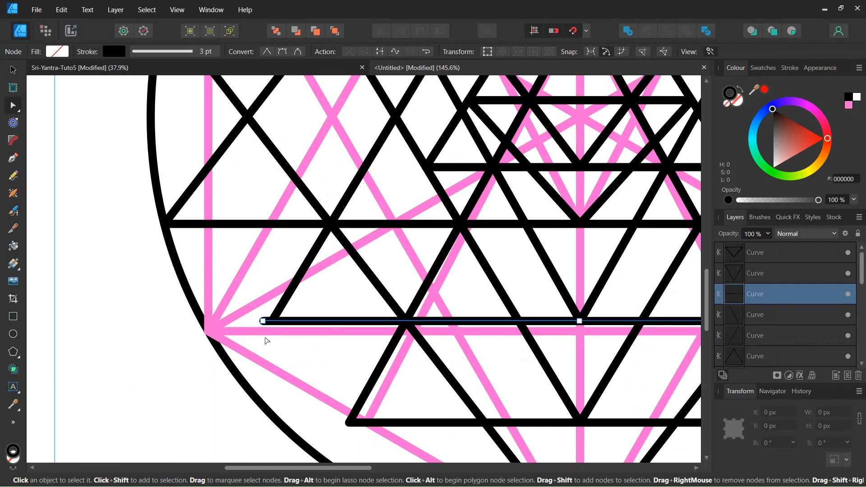
pyautogui.click(262, 322)
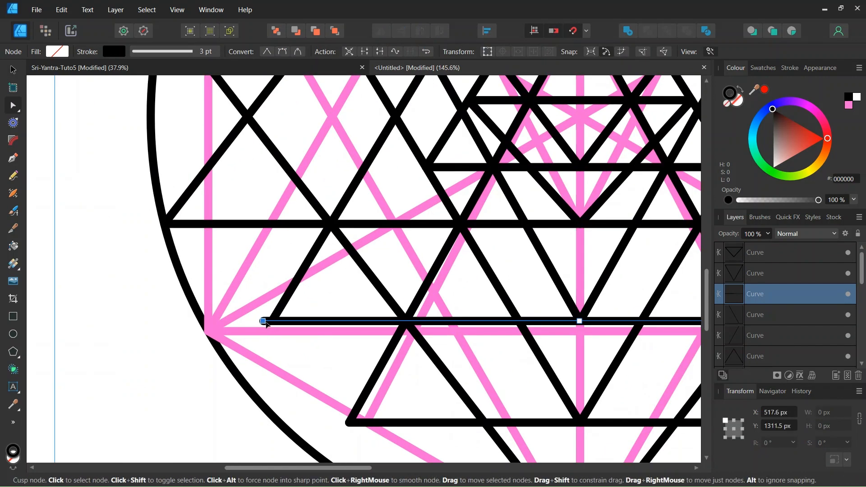
pyautogui.moveTo(267, 322); pyautogui.dragTo(272, 324)
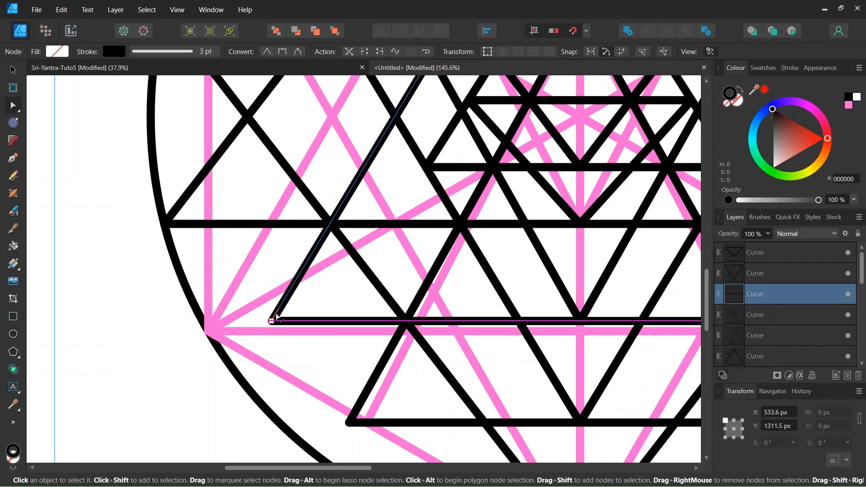
pyautogui.click(274, 319)
# Fine-tune the horizontal's left end to X 530.7 px so it matches the diagonal's endpoint, and deselect.
pyautogui.scroll(3, 272, 321)
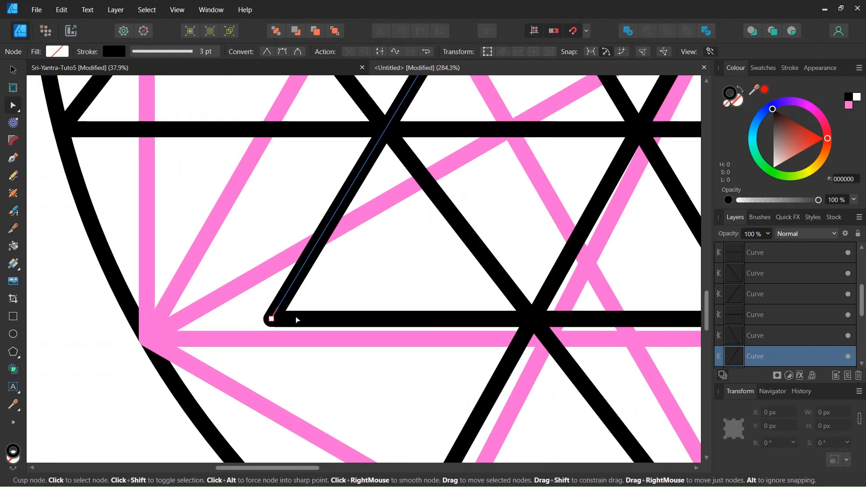
pyautogui.click(312, 326)
pyautogui.scroll(-3, 312, 330)
pyautogui.scroll(3, 291, 328)
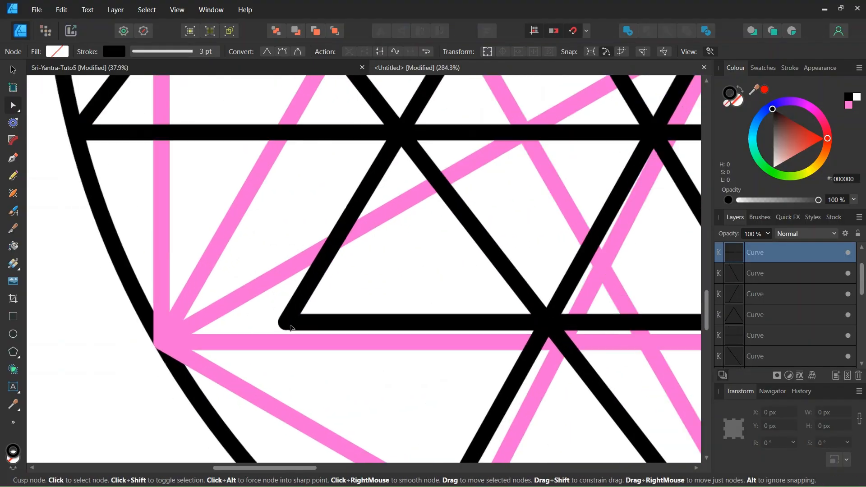
pyautogui.click(290, 324)
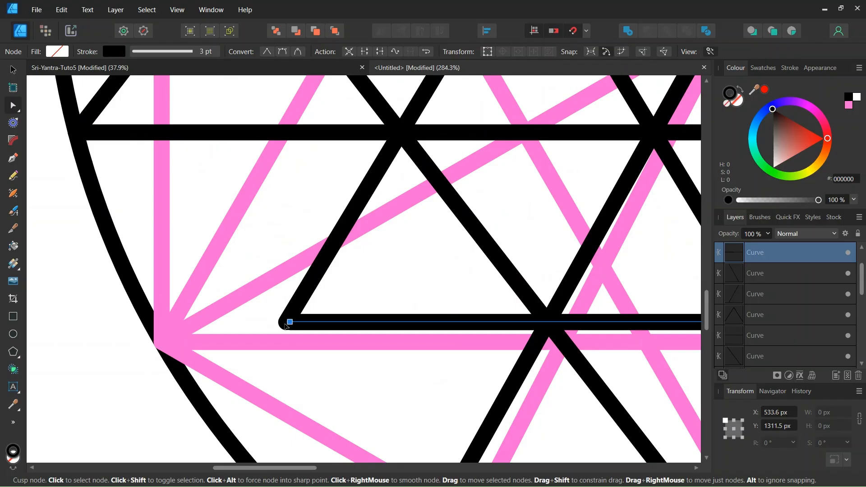
pyautogui.moveTo(286, 326); pyautogui.dragTo(283, 325)
pyautogui.scroll(-7, 283, 326)
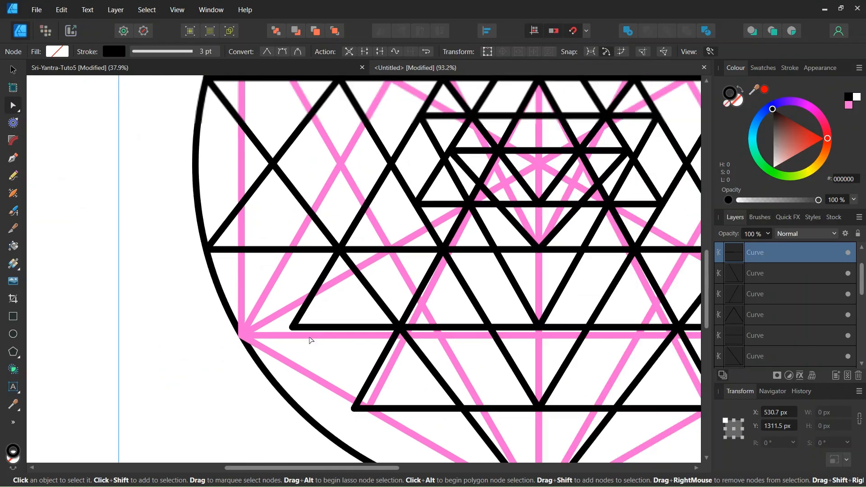
pyautogui.scroll(2, 325, 311)
pyautogui.scroll(-2, 388, 315)
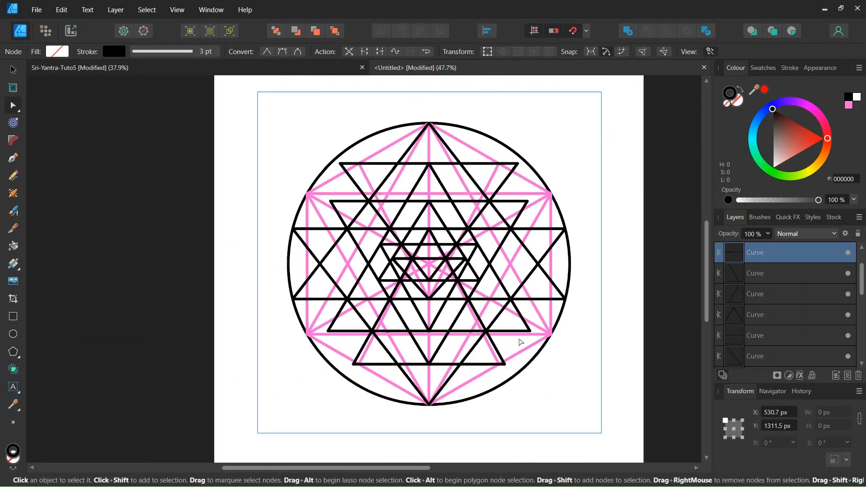
pyautogui.click(581, 341)
# Hide the group of pink guides.
pyautogui.scroll(3, 551, 342)
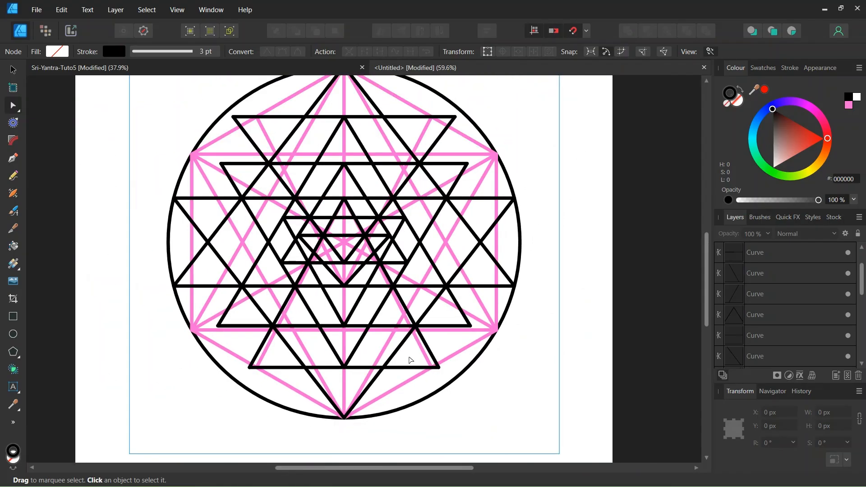
pyautogui.moveTo(352, 466); pyautogui.dragTo(320, 465)
pyautogui.scroll(1, 247, 233)
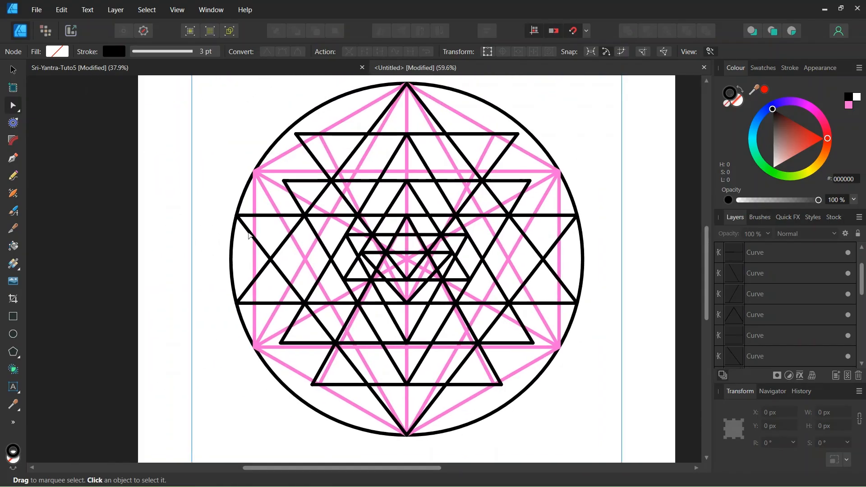
pyautogui.scroll(1, 252, 235)
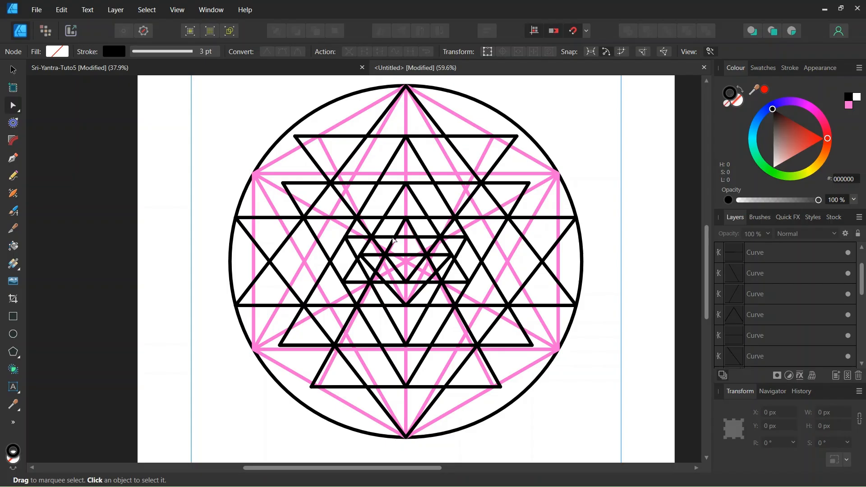
pyautogui.scroll(-3, 772, 311)
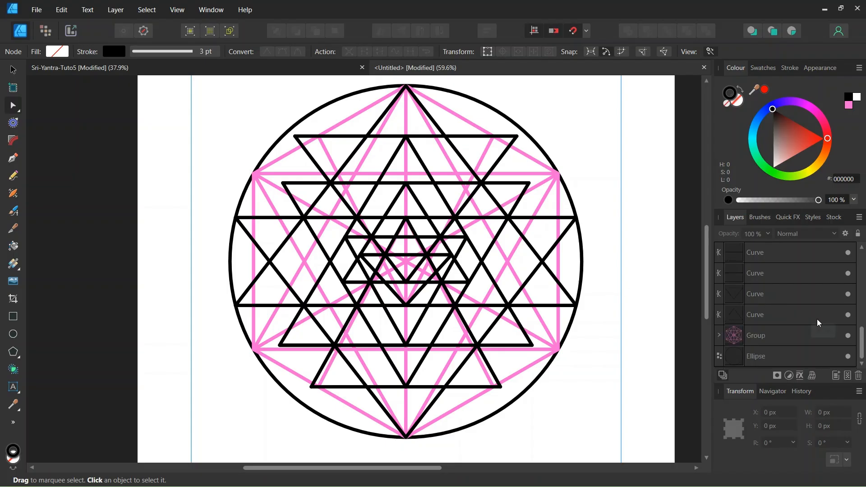
pyautogui.click(848, 336)
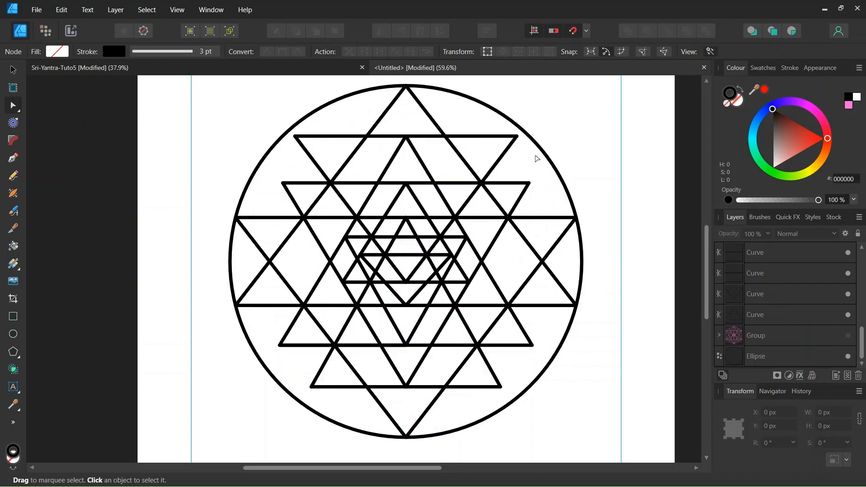
# Draw a small black circle centred on the Sri Yantra's midpoint, inside the innermost triangle.
pyautogui.press('v')
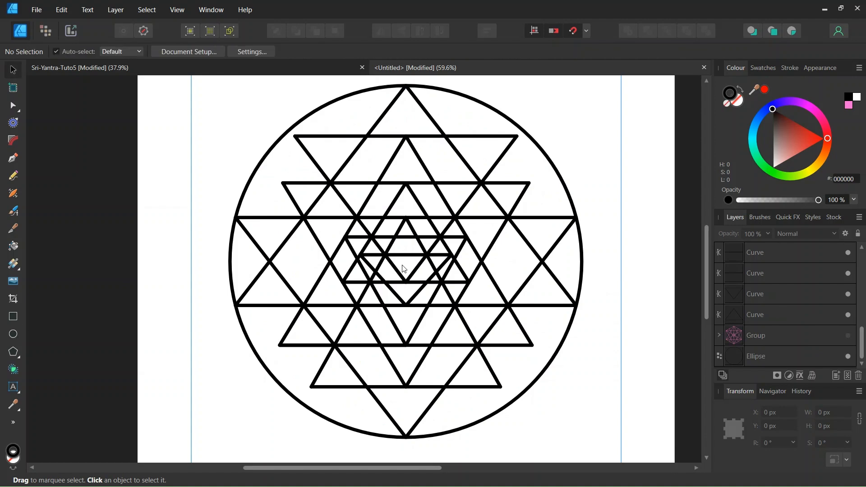
pyautogui.scroll(2, 409, 267)
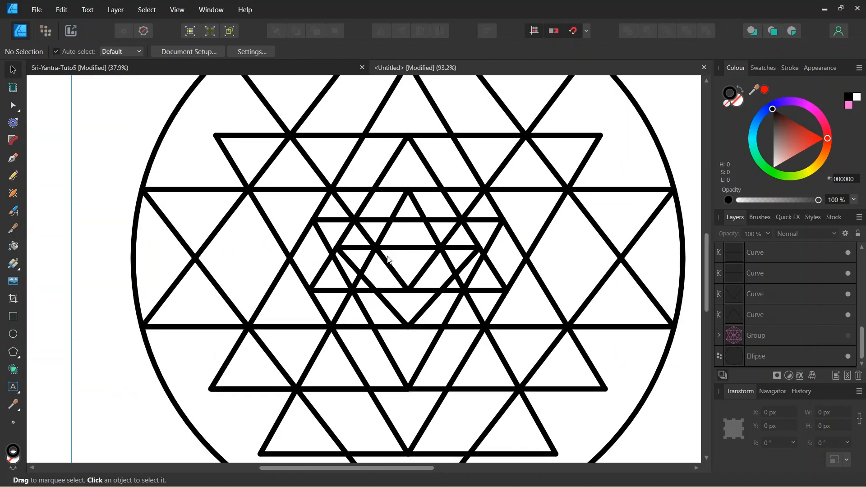
pyautogui.click(14, 335)
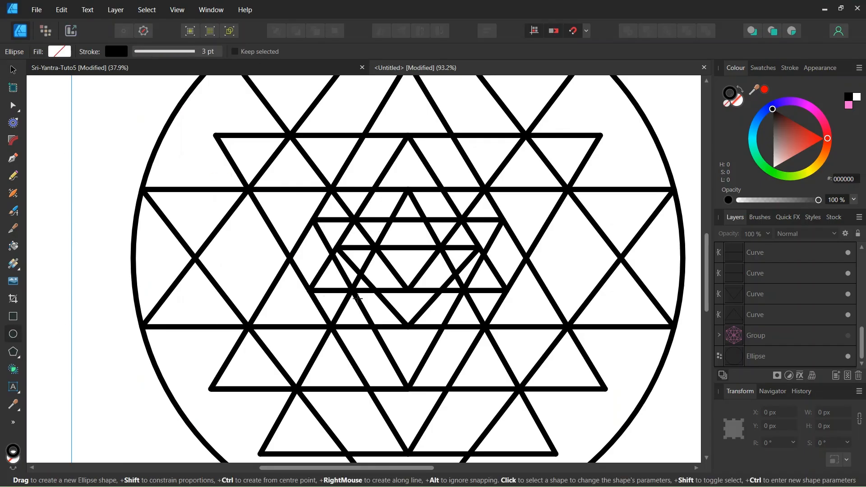
pyautogui.scroll(2, 422, 286)
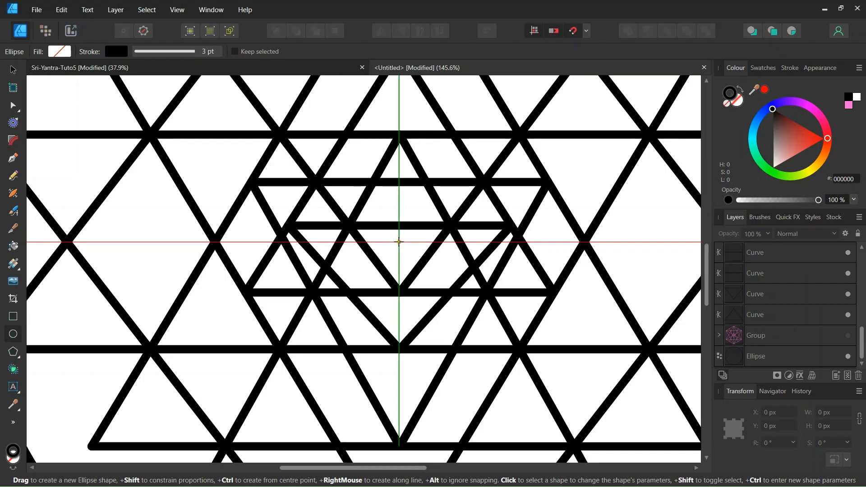
pyautogui.moveTo(399, 242); pyautogui.dragTo(409, 249)
pyautogui.scroll(-3, 406, 255)
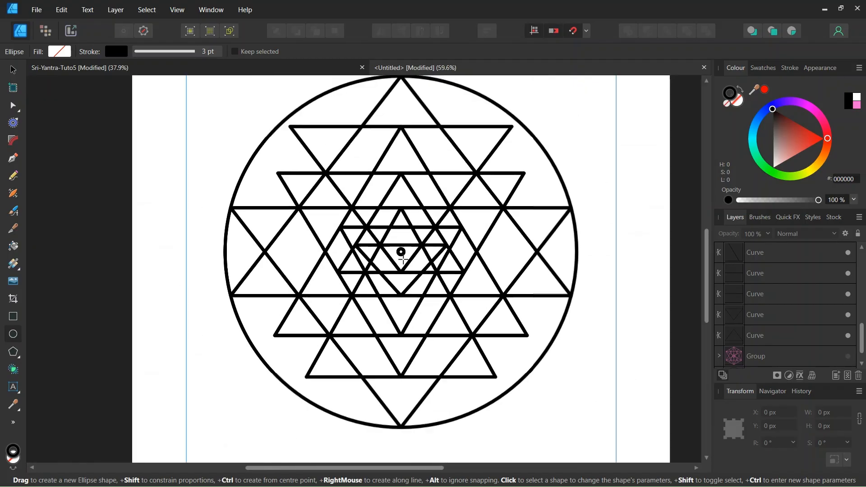
pyautogui.scroll(-2, 403, 259)
pyautogui.click(14, 69)
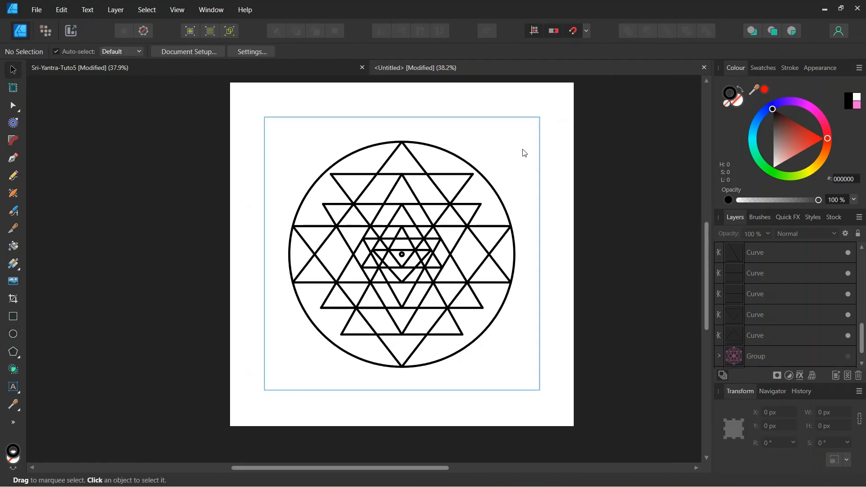
pyautogui.scroll(2, 437, 222)
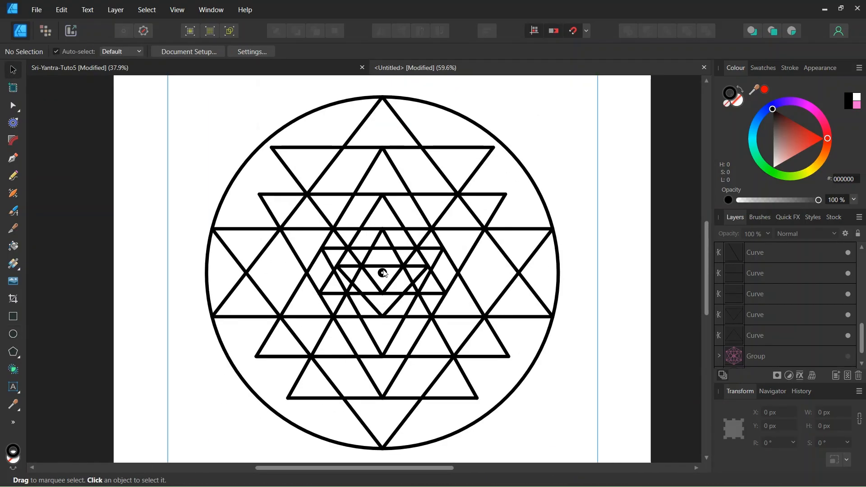
pyautogui.scroll(1, 384, 274)
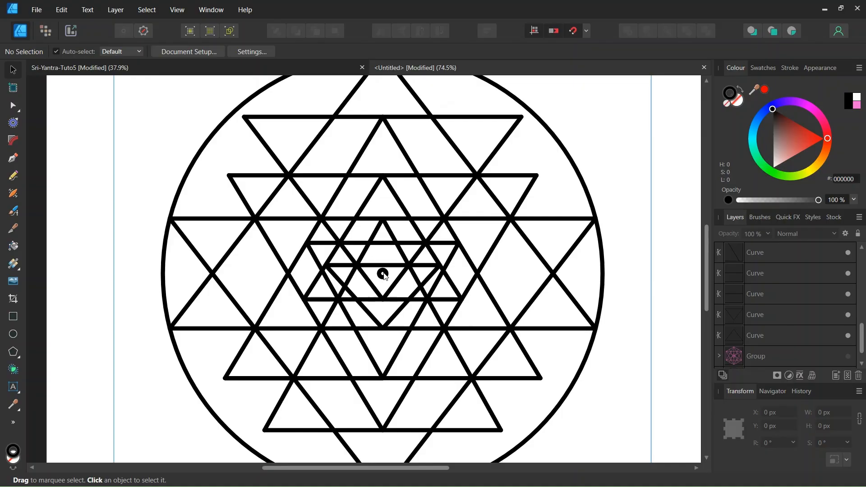